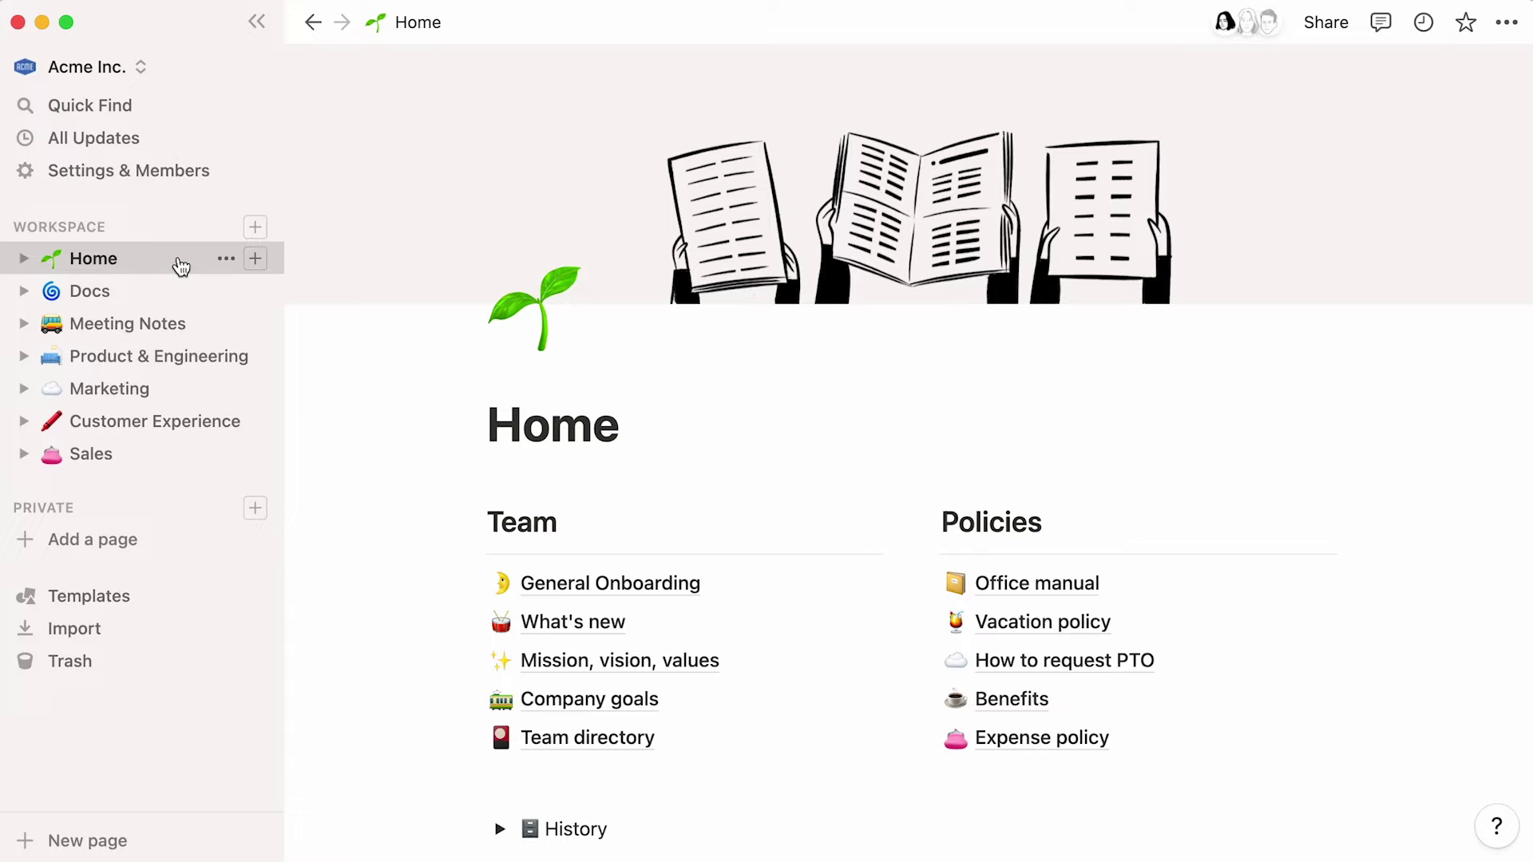
- Open the Databases FAQ page nested under Customer Experience's Help Center pages
{"action": "left_click", "coordinate": [102, 437]}
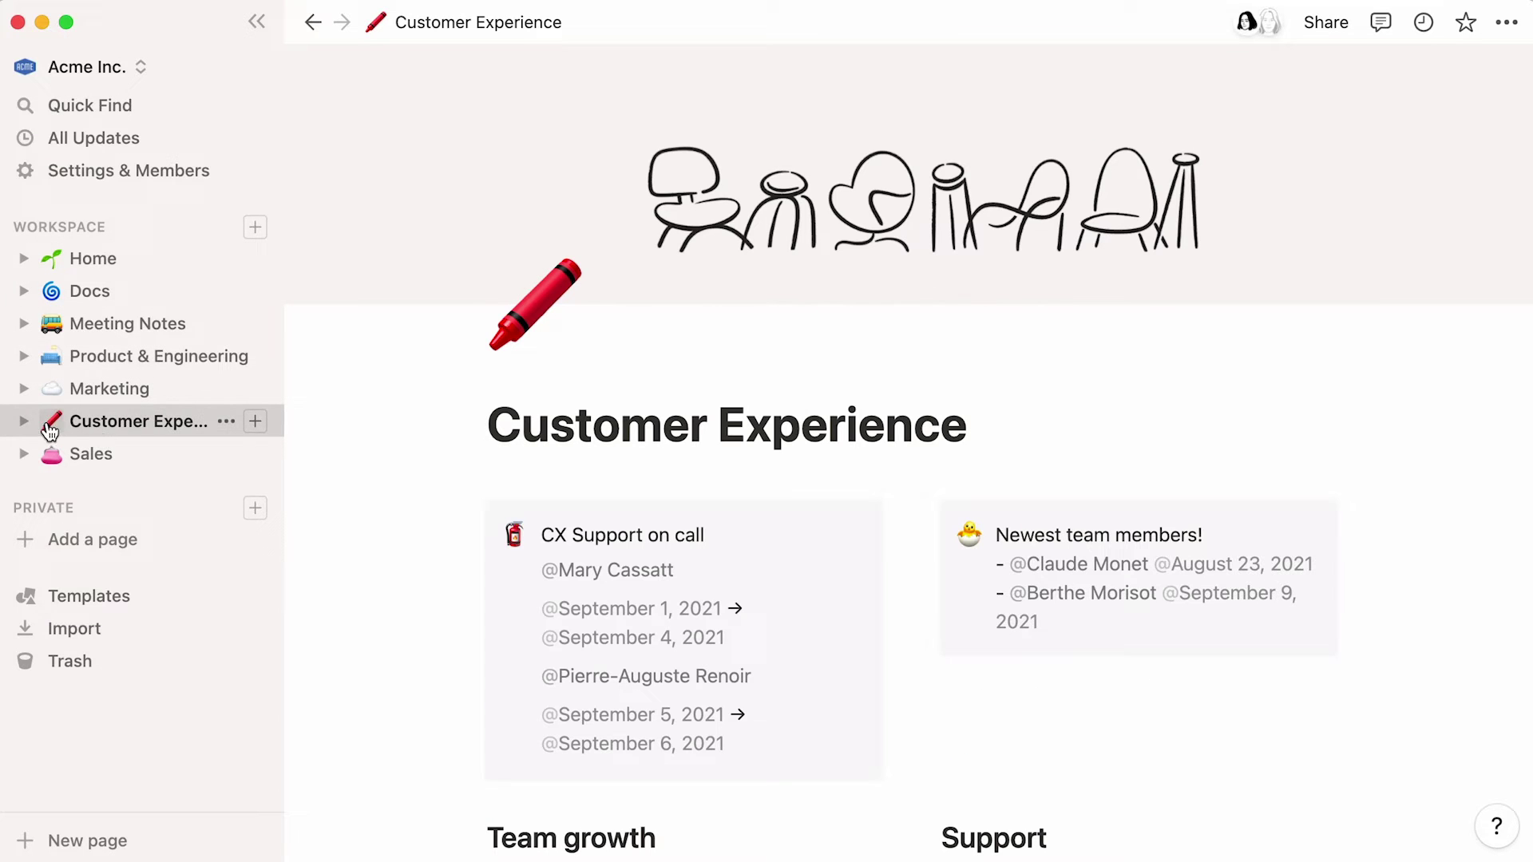
{"action": "left_click", "coordinate": [24, 420]}
{"action": "scroll", "coordinate": [27, 424], "scroll_direction": "down", "scroll_amount": 3}
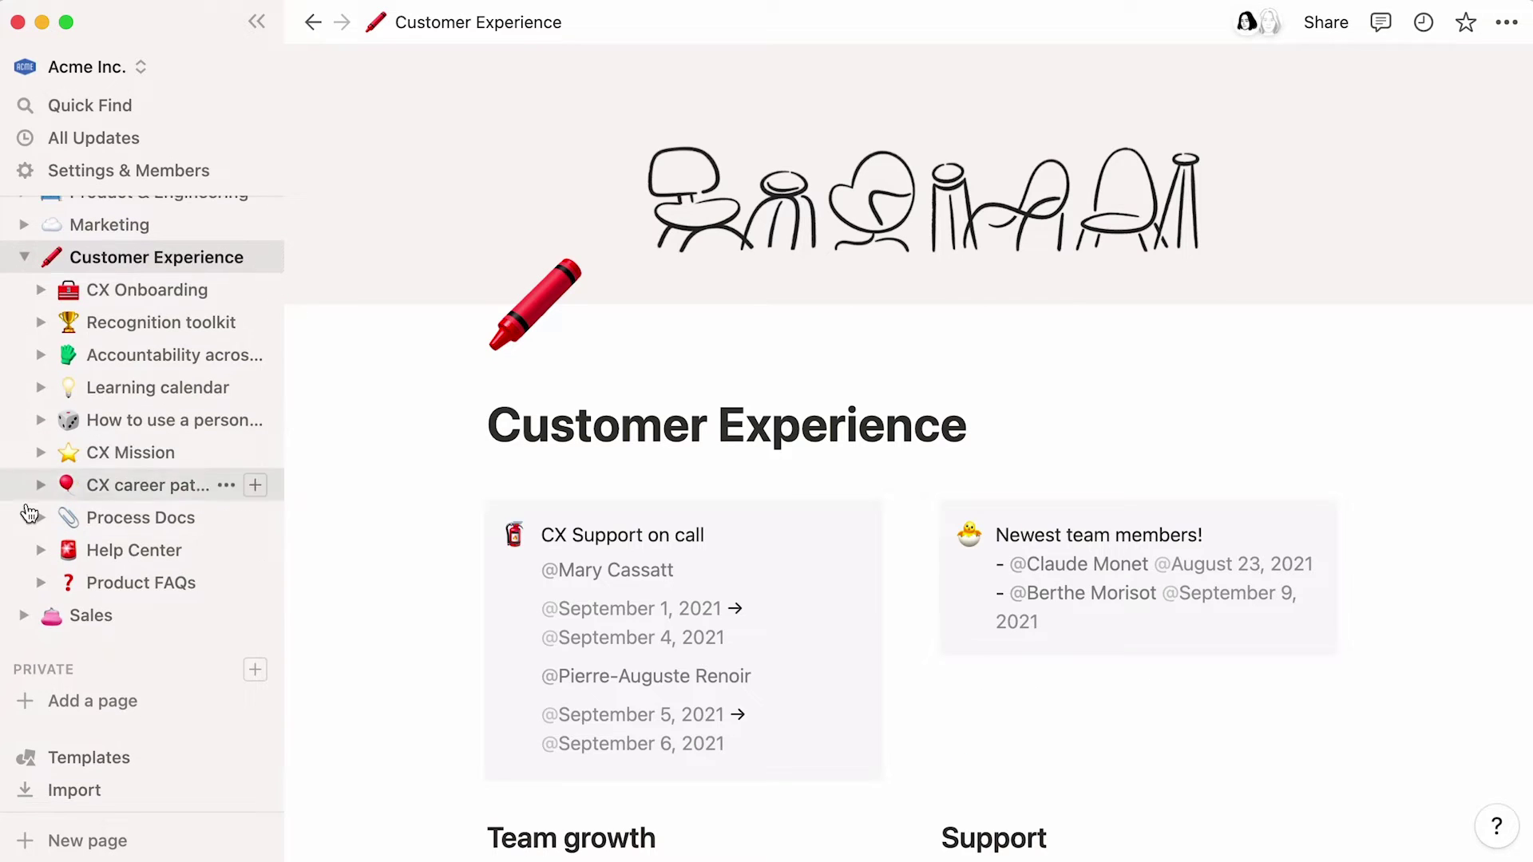
{"action": "left_click", "coordinate": [37, 550]}
{"action": "left_click", "coordinate": [60, 584]}
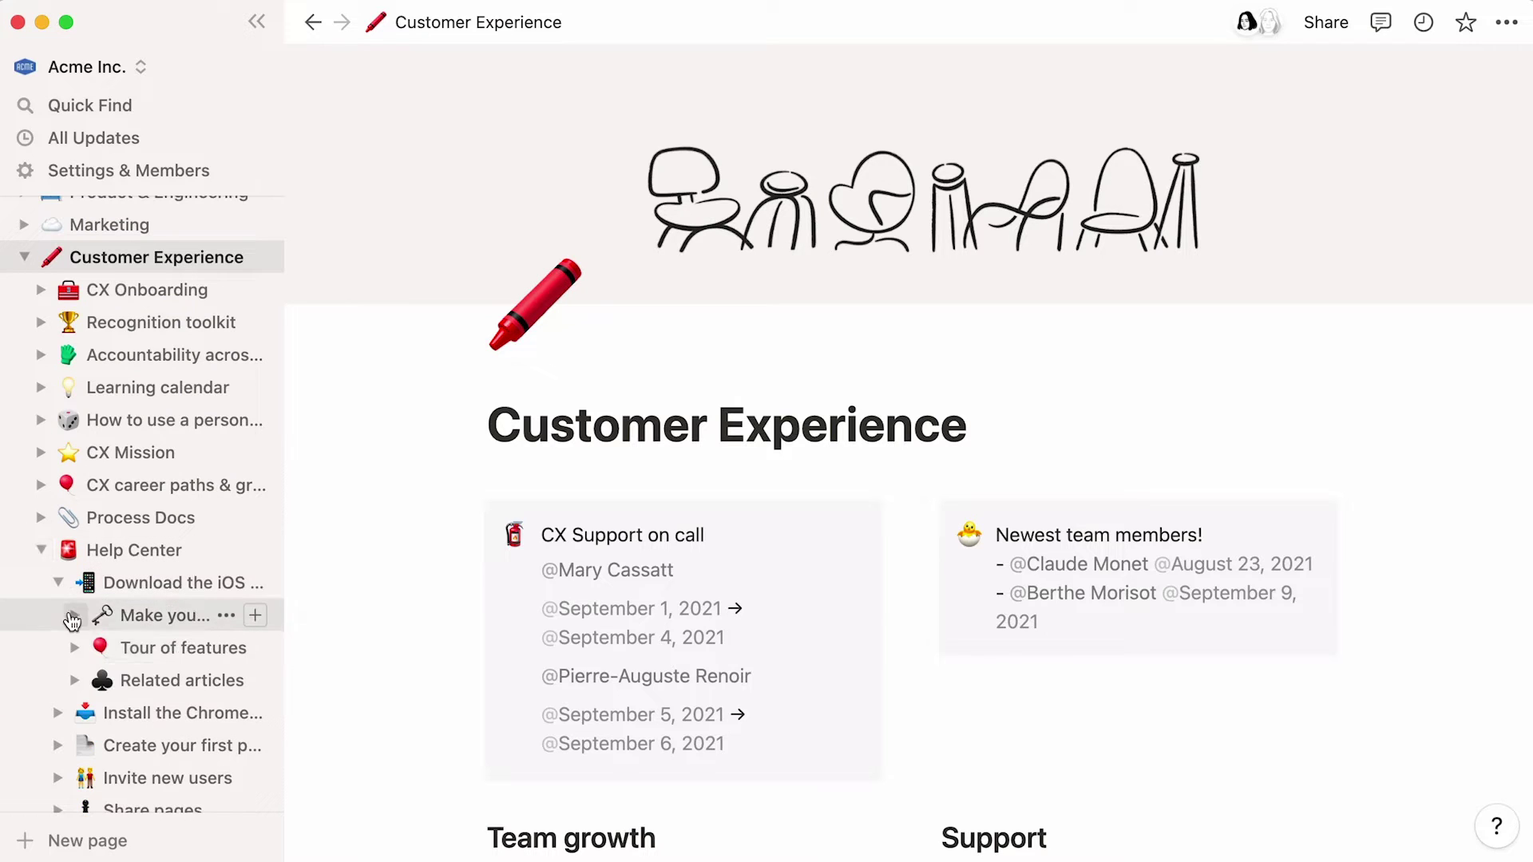
{"action": "left_click", "coordinate": [76, 648]}
{"action": "left_click", "coordinate": [92, 745]}
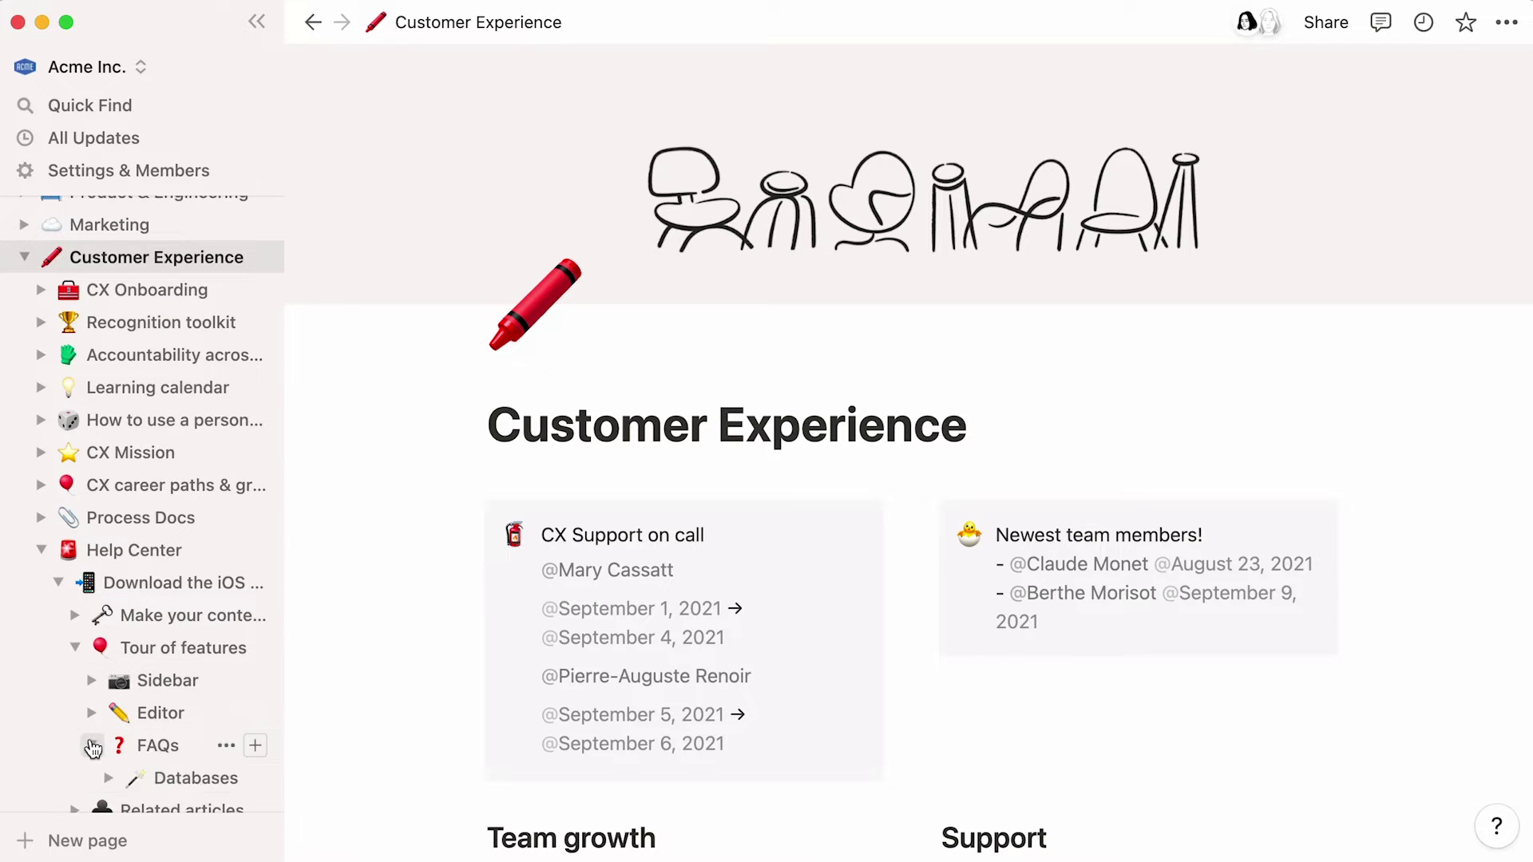
{"action": "left_click", "coordinate": [157, 781]}
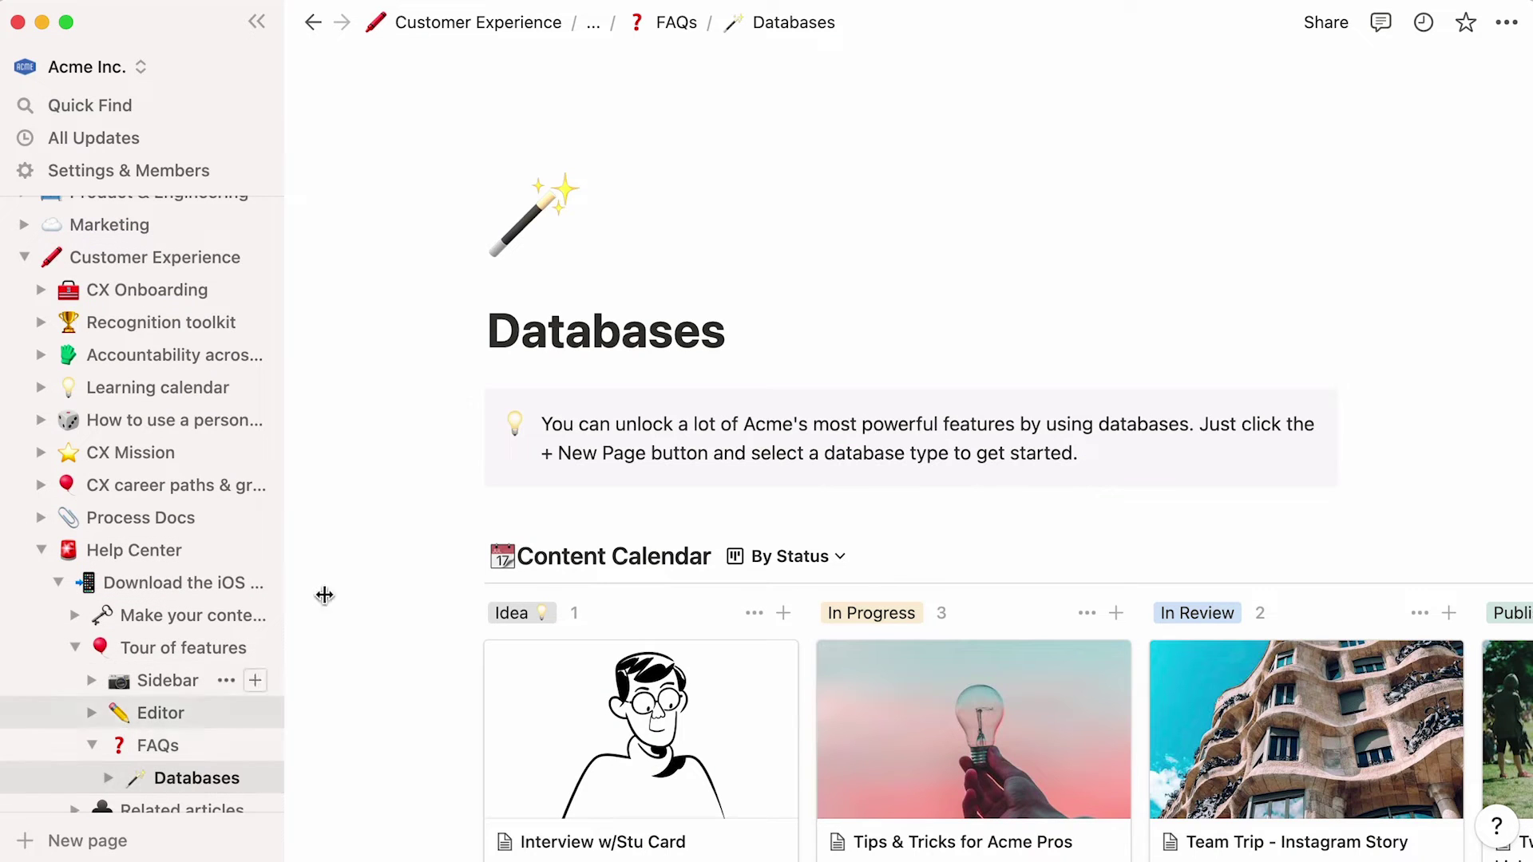
- Check the Databases page's parent path, return Home, and open the Docs database
{"action": "left_click", "coordinate": [593, 22]}
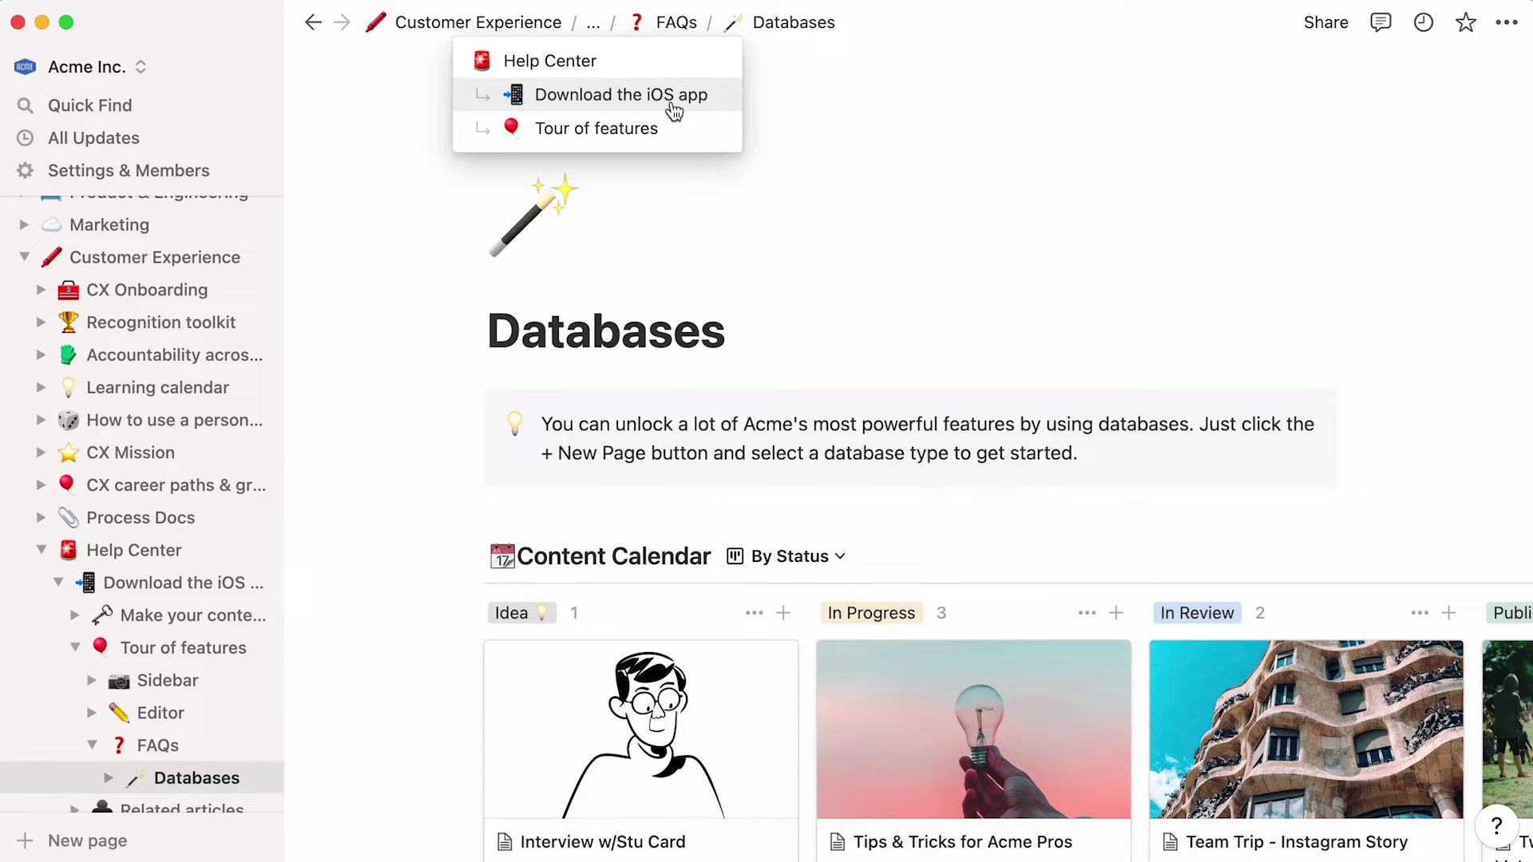
{"action": "left_click", "coordinate": [32, 272]}
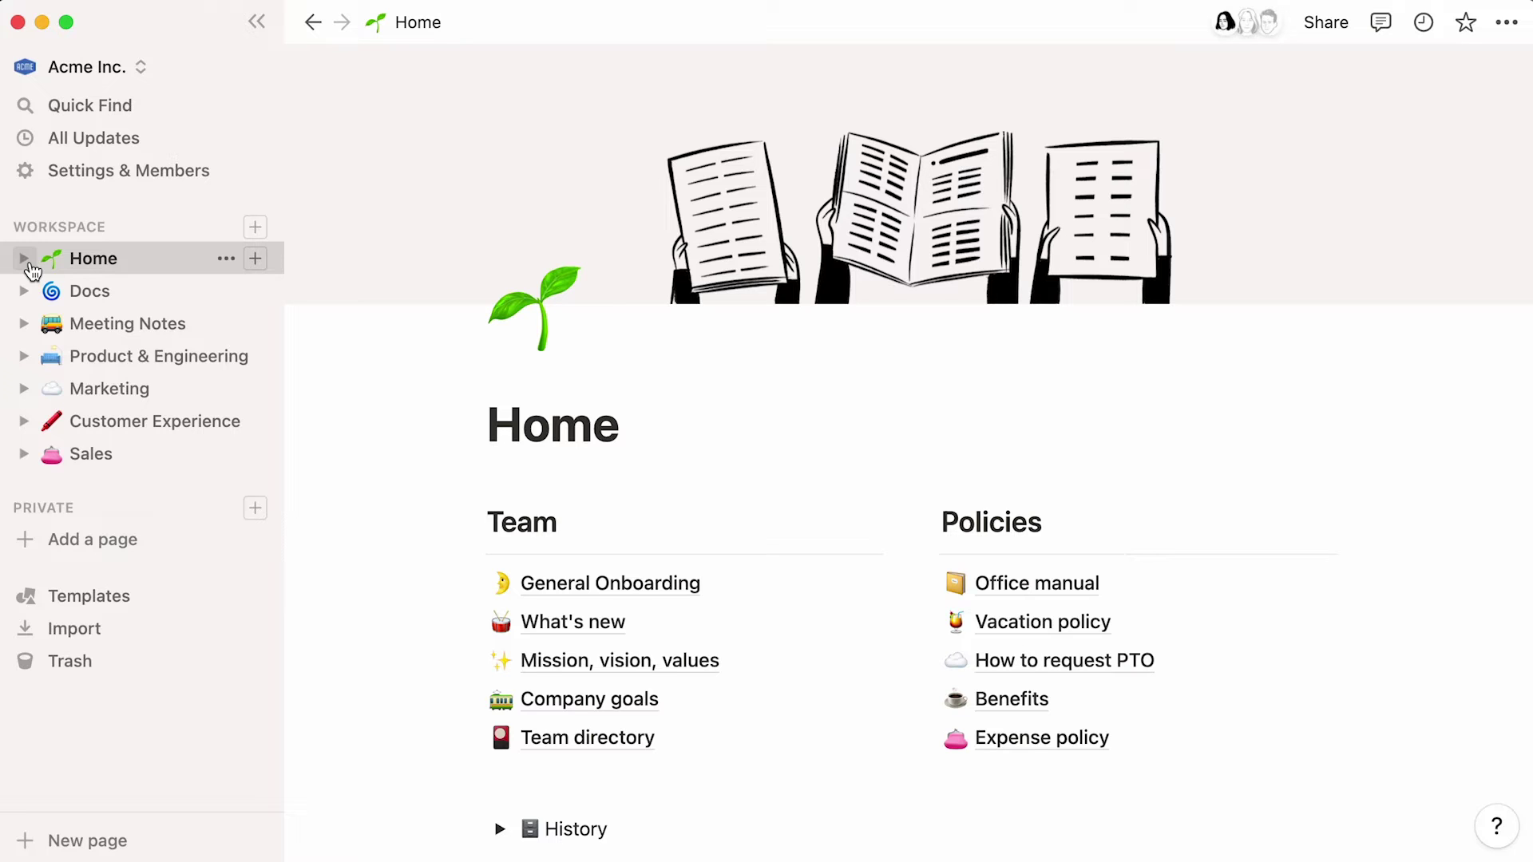
{"action": "left_click", "coordinate": [139, 300]}
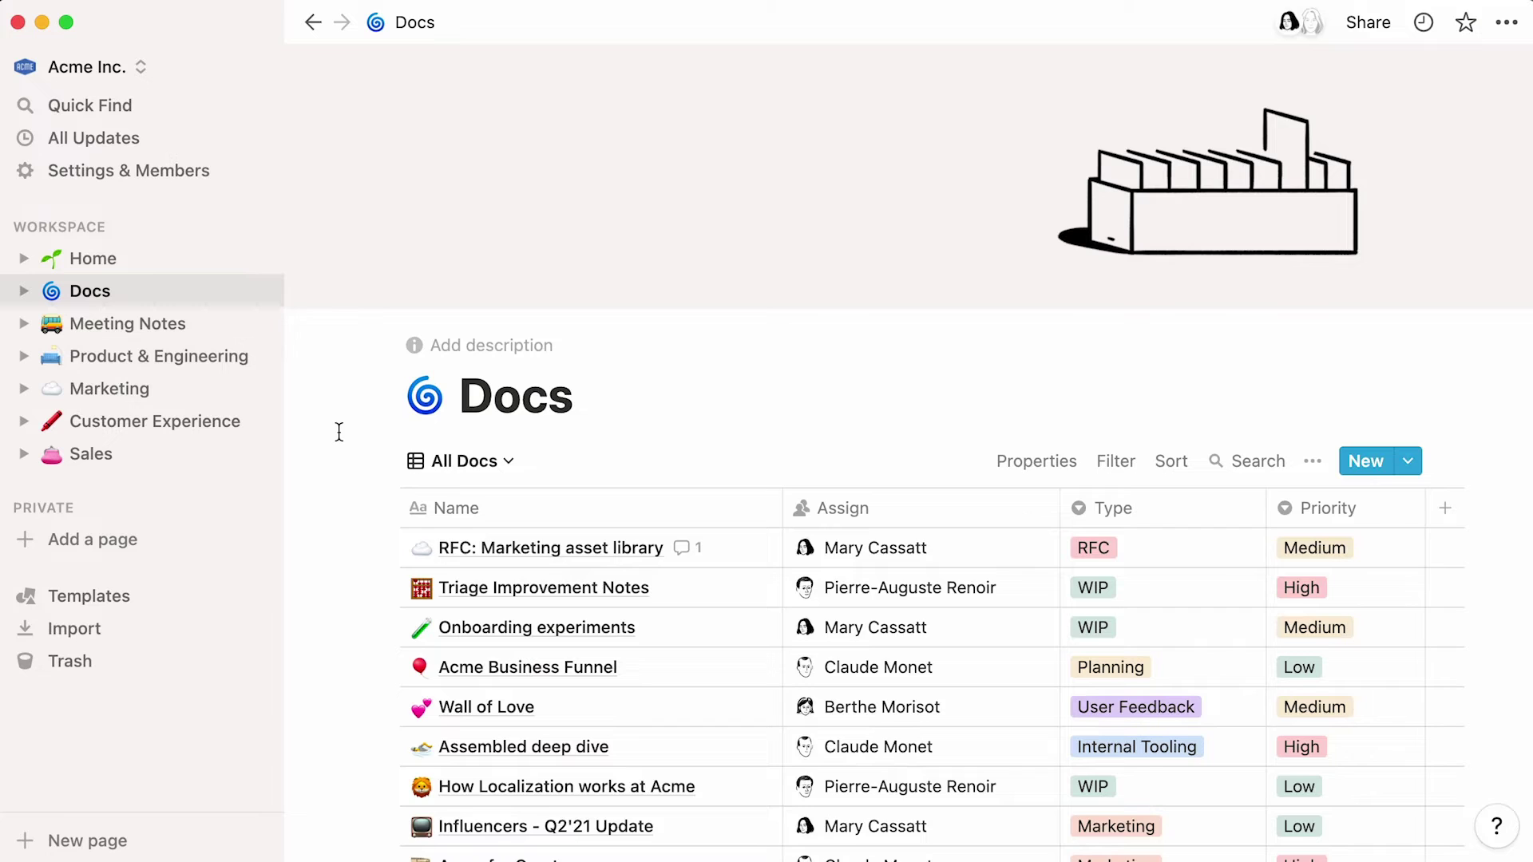
{"action": "scroll", "coordinate": [339, 432], "scroll_direction": "down", "scroll_amount": 3}
{"action": "scroll", "coordinate": [339, 431], "scroll_direction": "down", "scroll_amount": 5}
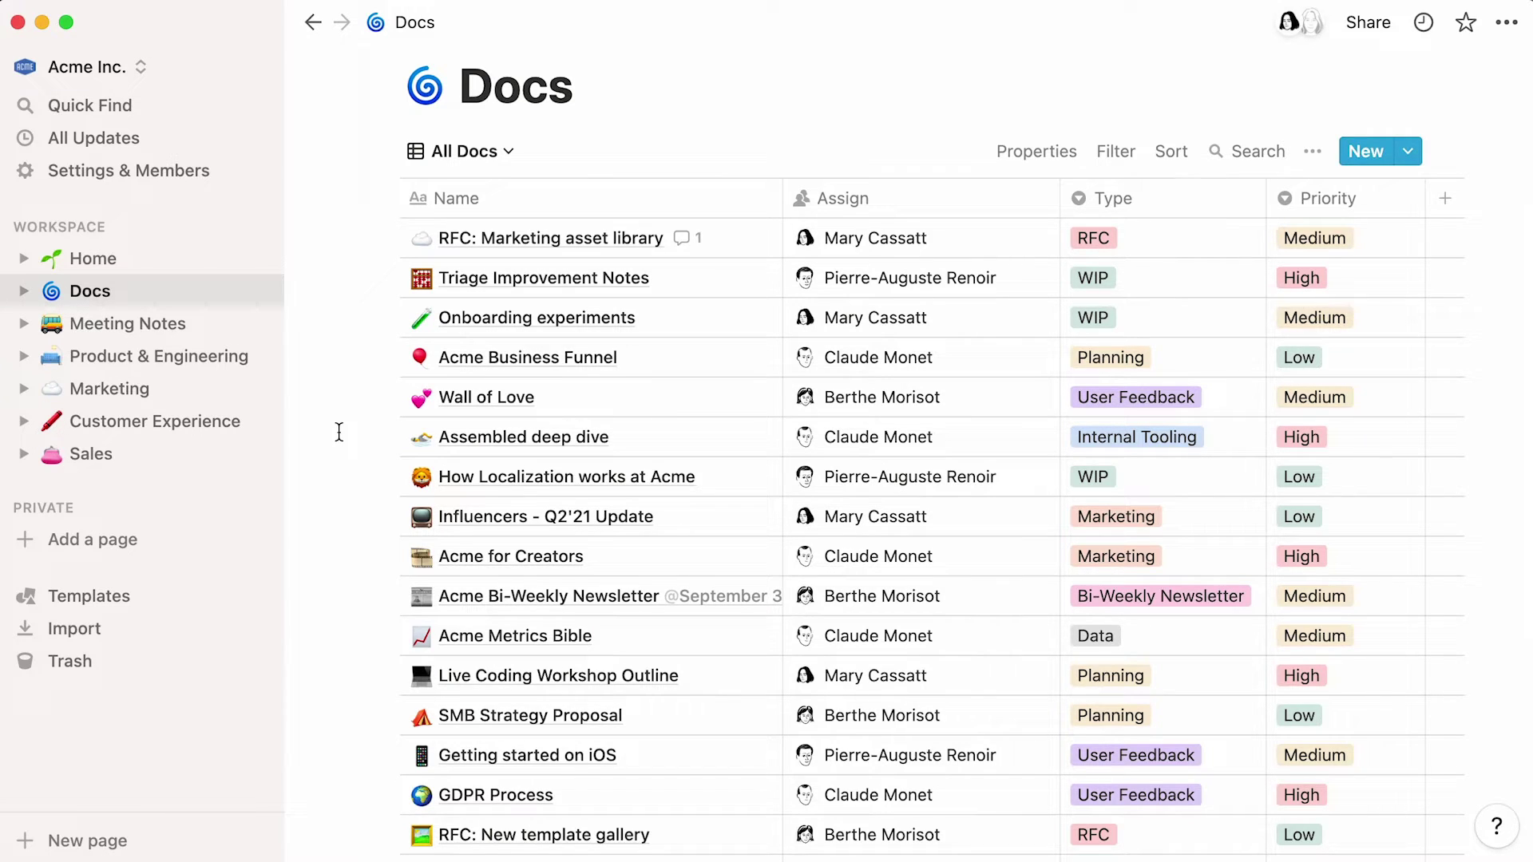
- Open Meeting Notes and switch it from Weekly Syncs to the By Team board
{"action": "left_click", "coordinate": [205, 329]}
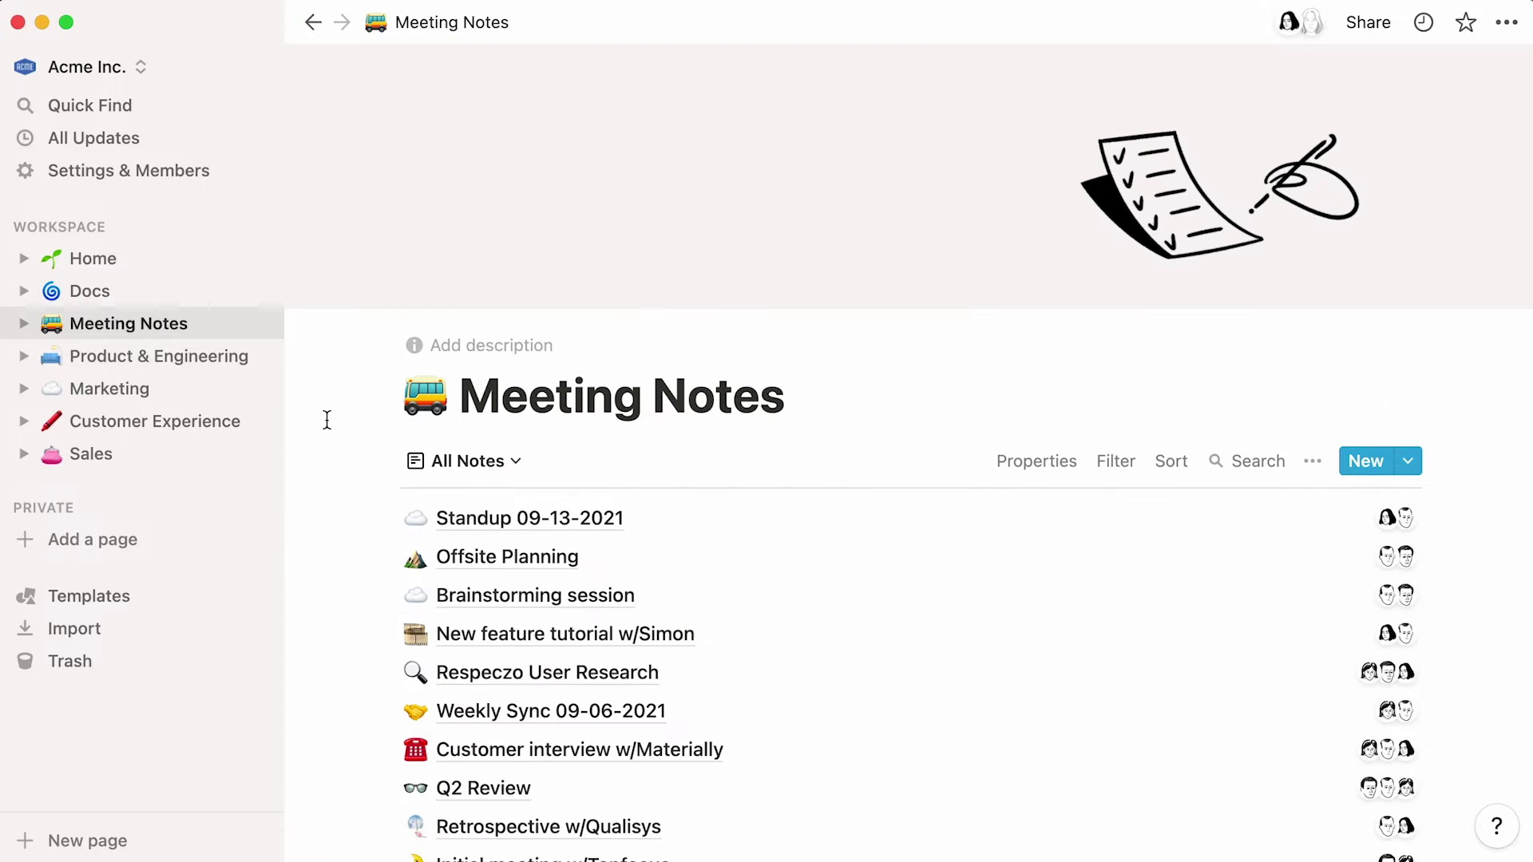
{"action": "scroll", "coordinate": [327, 419], "scroll_direction": "down", "scroll_amount": 5}
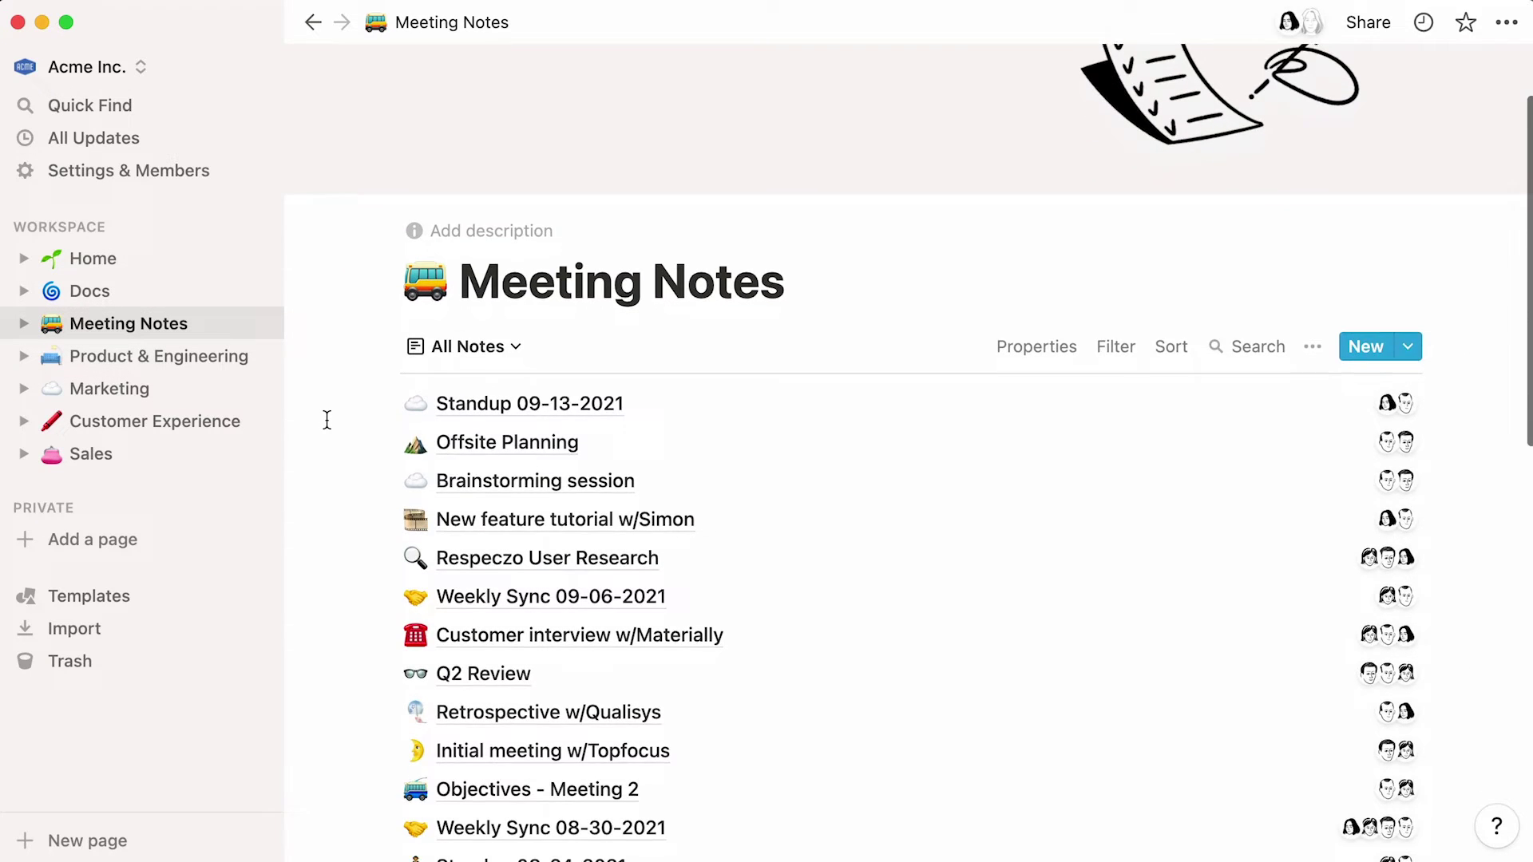
{"action": "scroll", "coordinate": [326, 419], "scroll_direction": "down", "scroll_amount": 1}
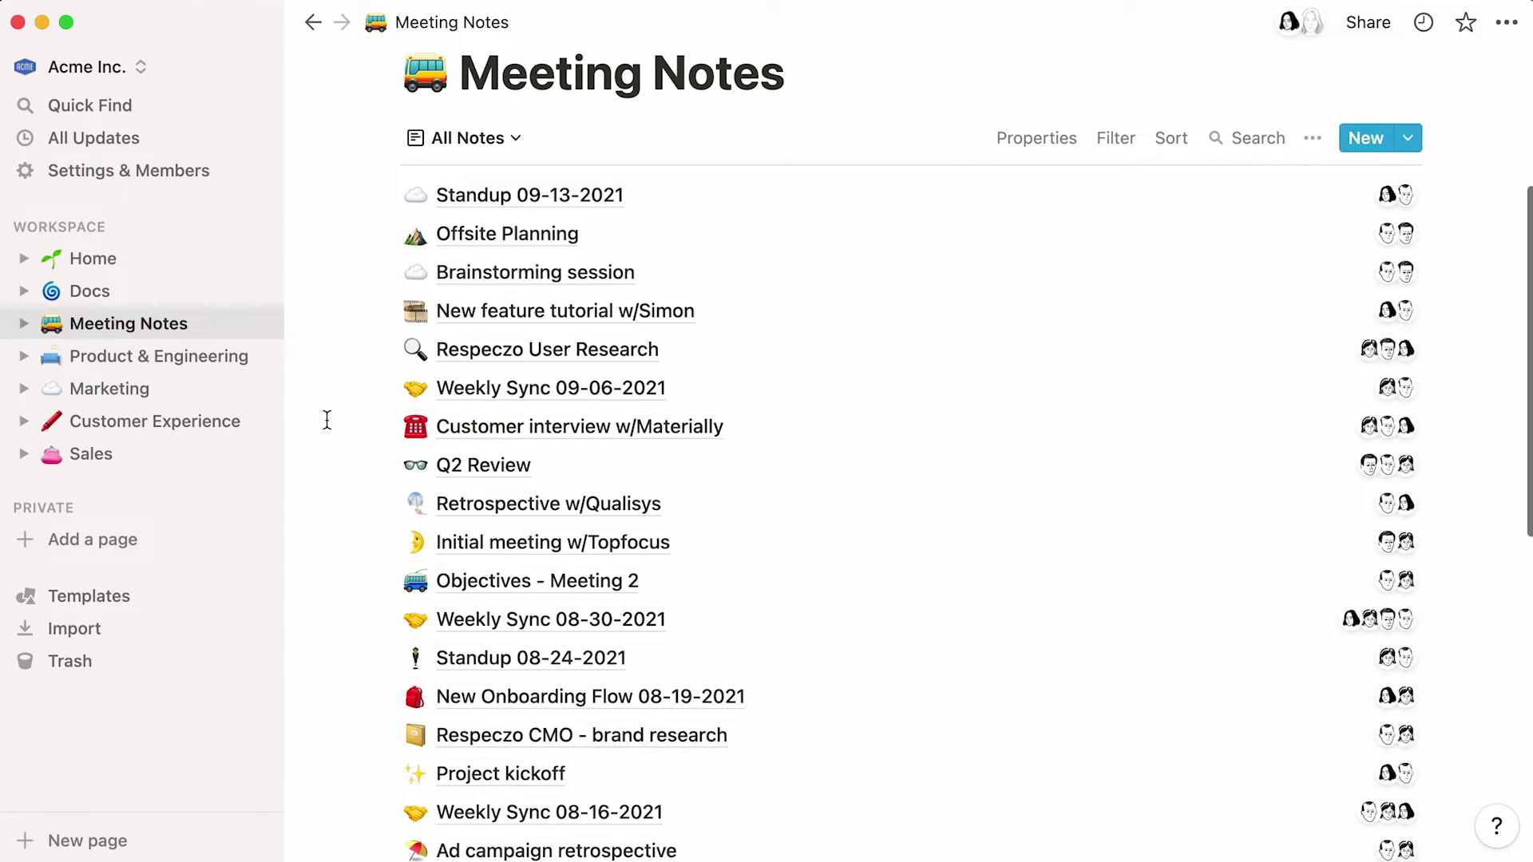
{"action": "left_click", "coordinate": [513, 139]}
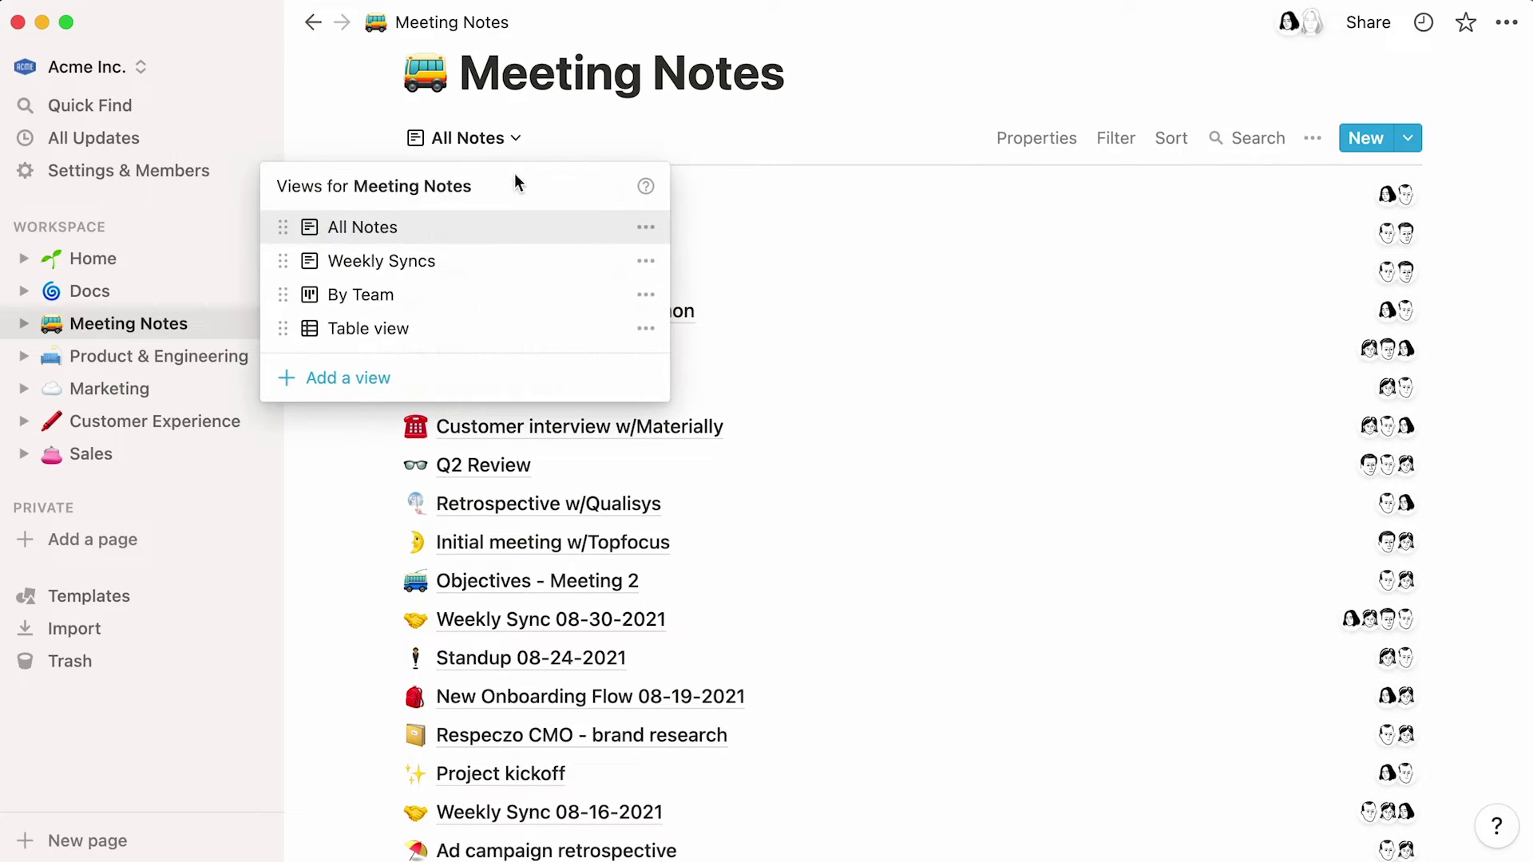
{"action": "left_click", "coordinate": [510, 260]}
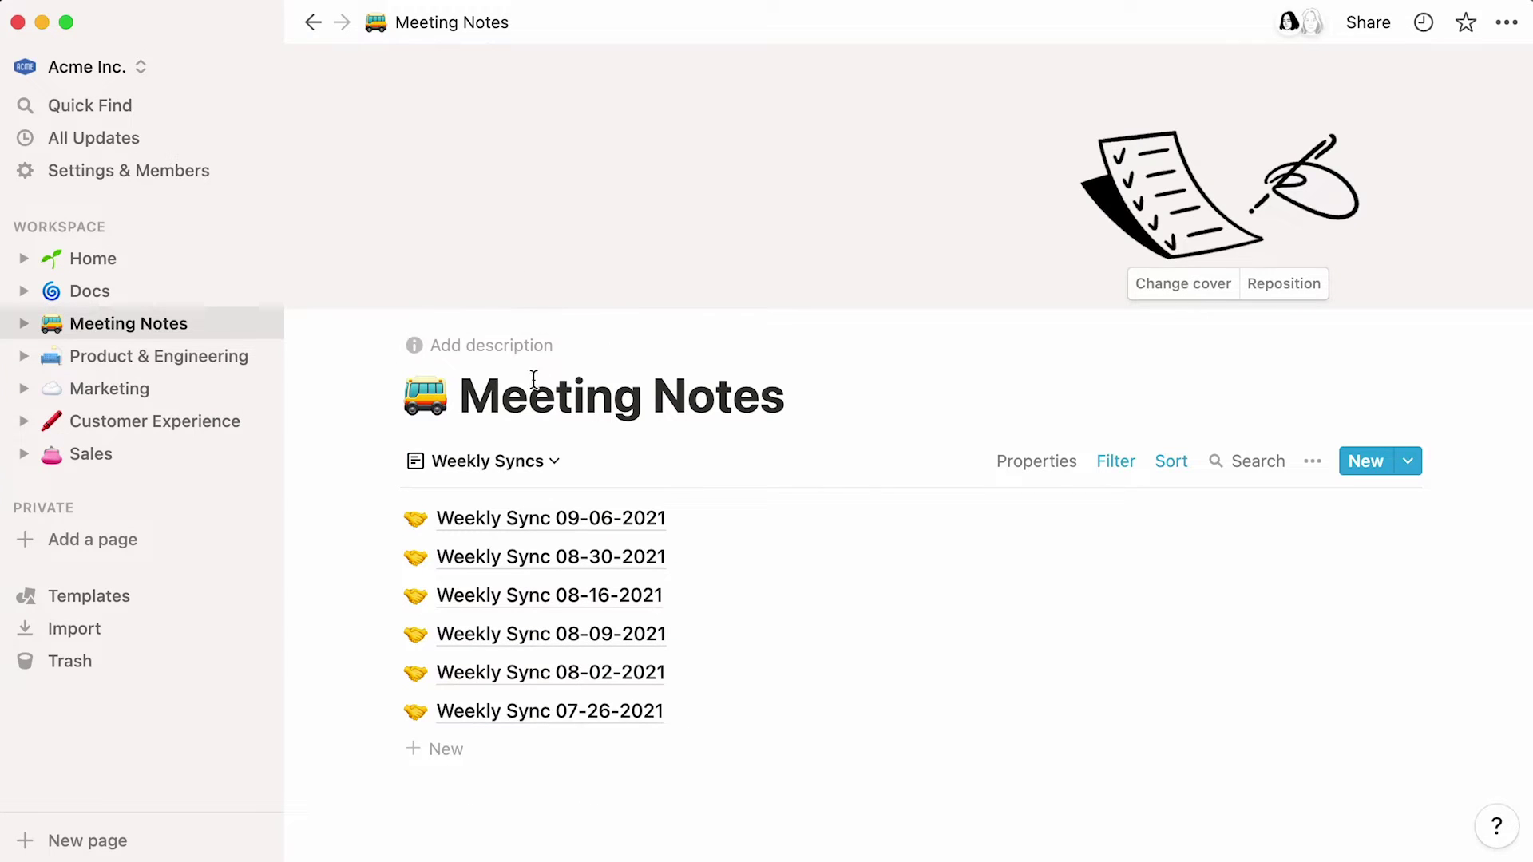
{"action": "left_click", "coordinate": [557, 460]}
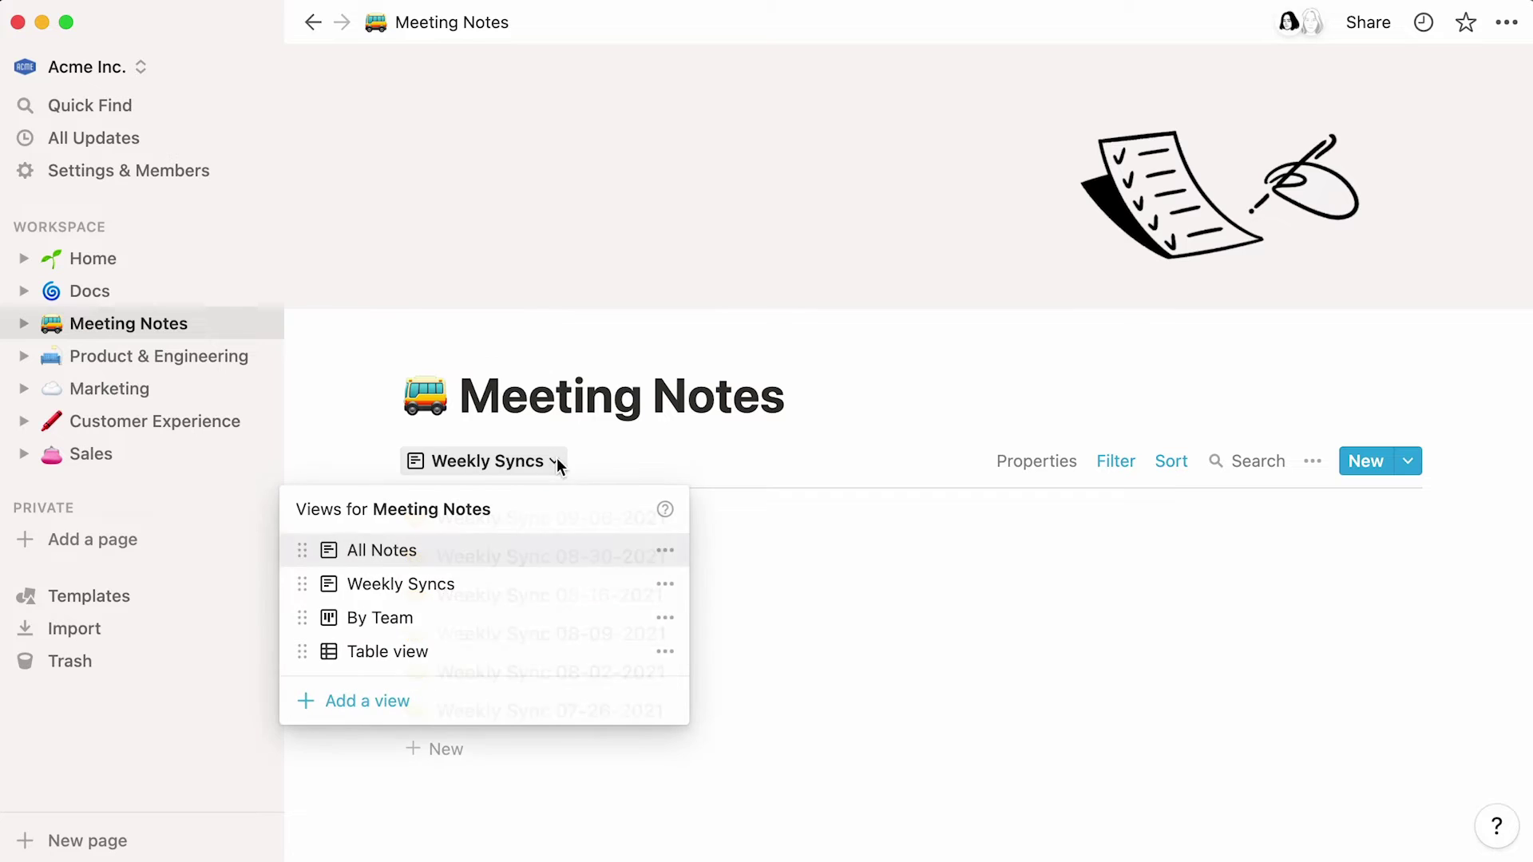
{"action": "left_click", "coordinate": [440, 617]}
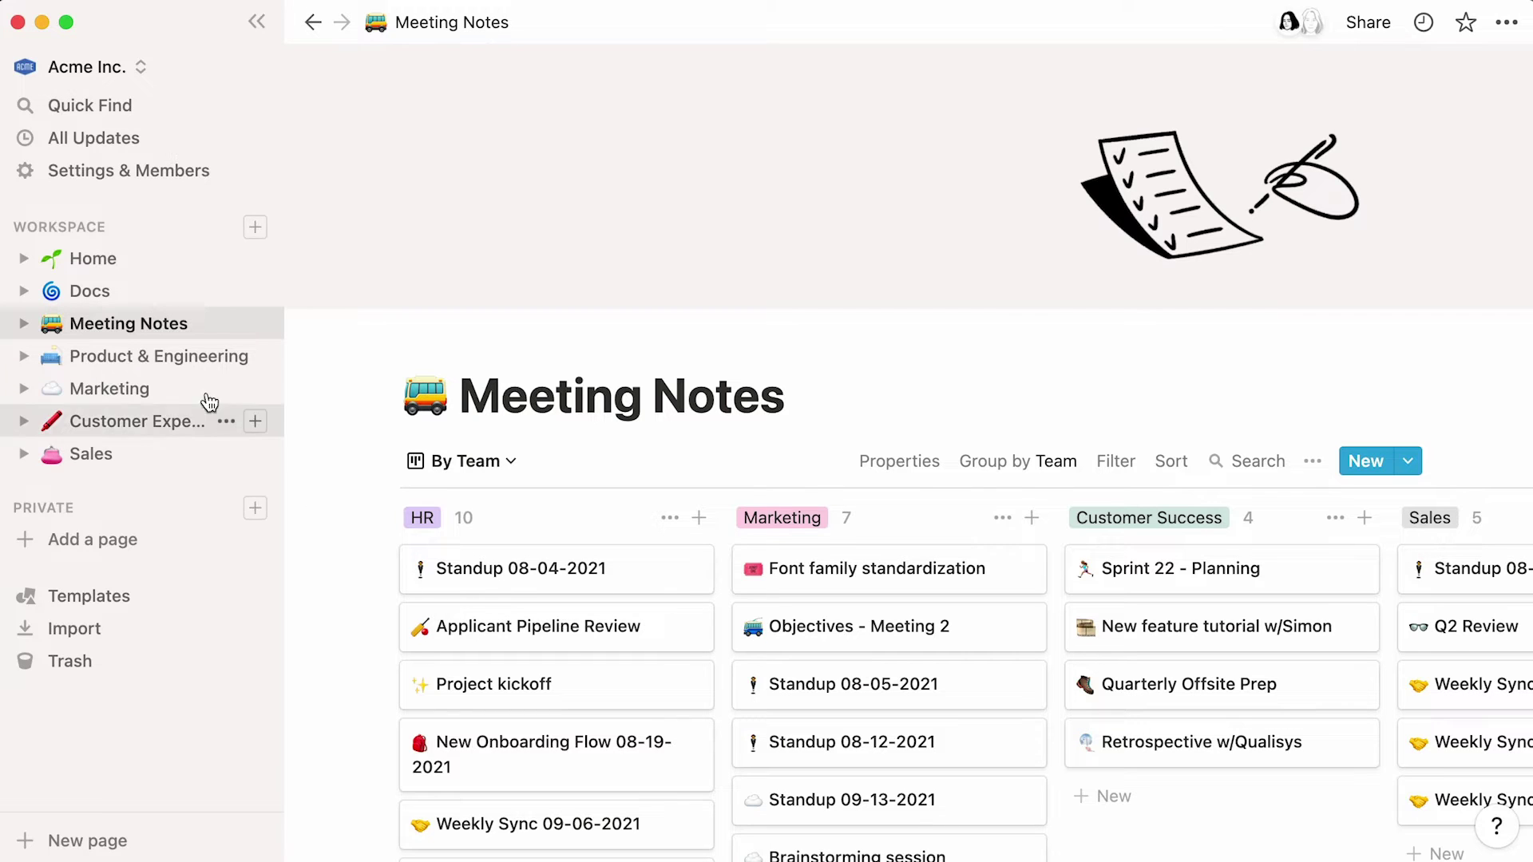
- Visit Product & Engineering, Sales and Marketing, then open Editorial from the Marketing page
{"action": "left_click", "coordinate": [186, 370]}
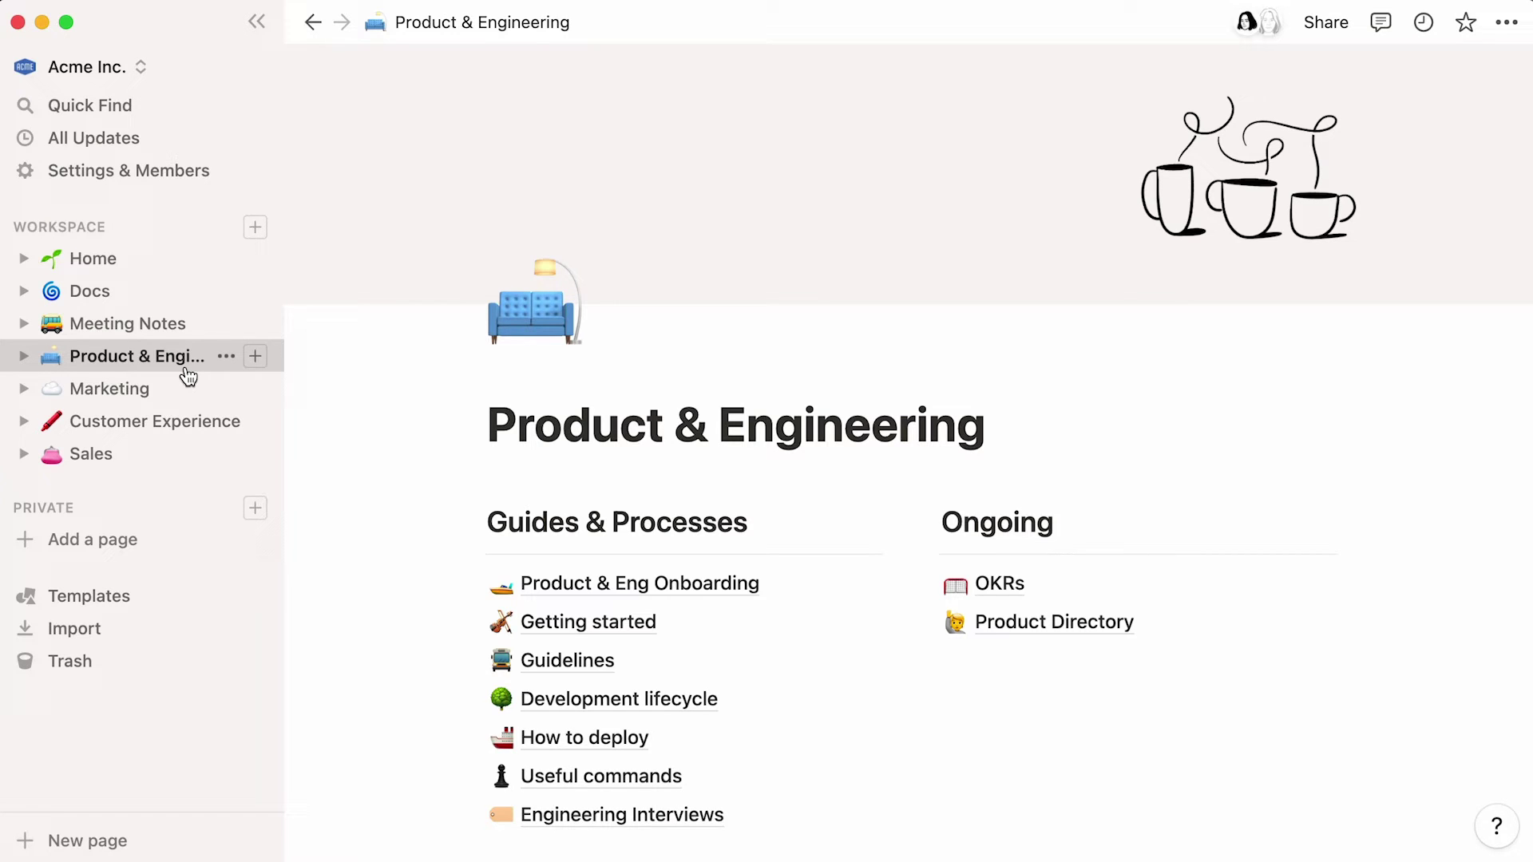
{"action": "left_click", "coordinate": [142, 467]}
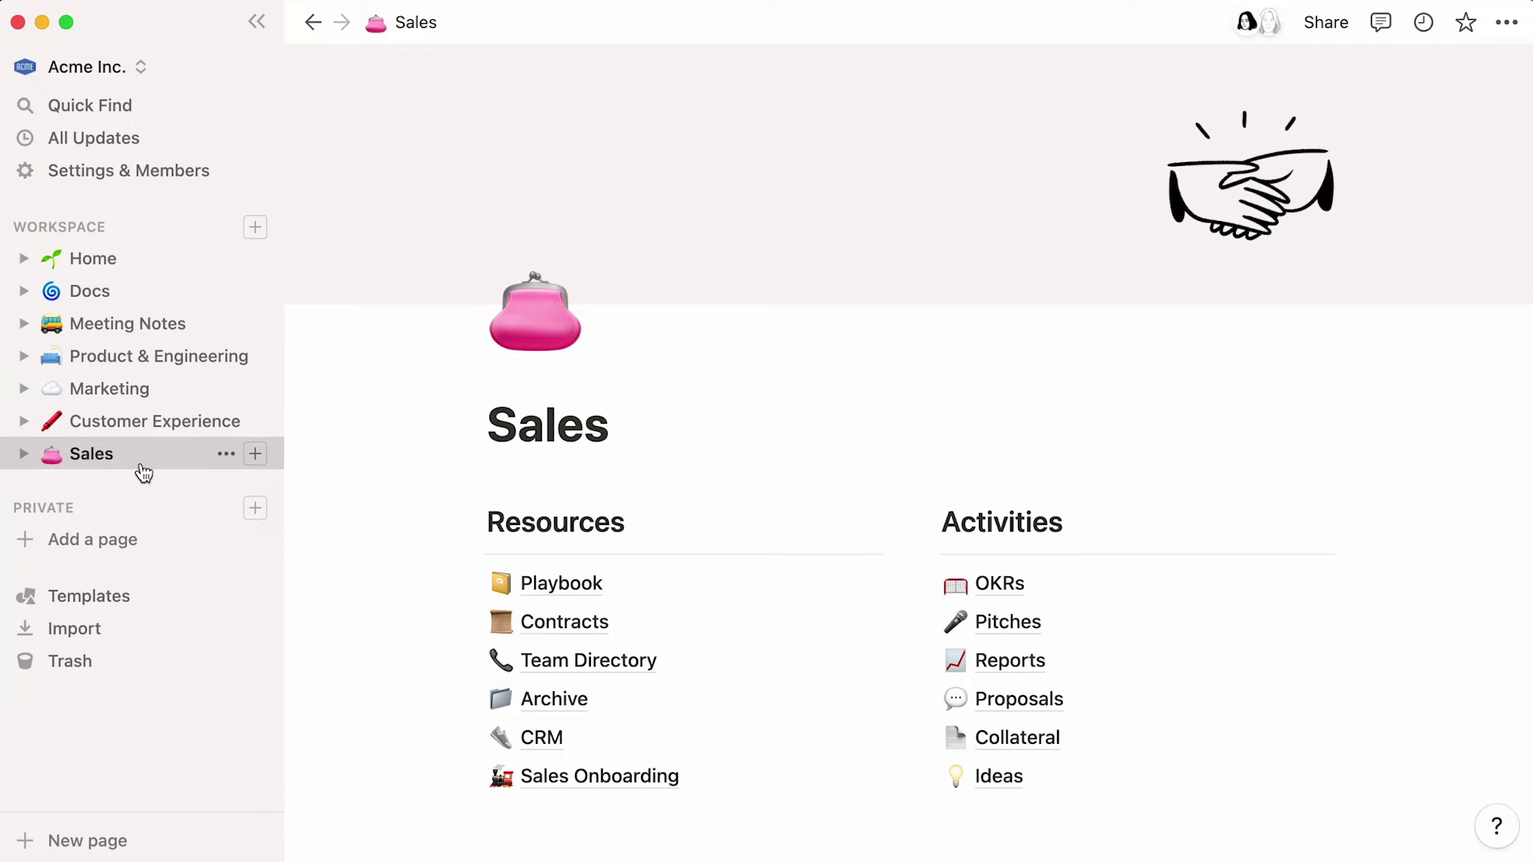
{"action": "left_click", "coordinate": [162, 396]}
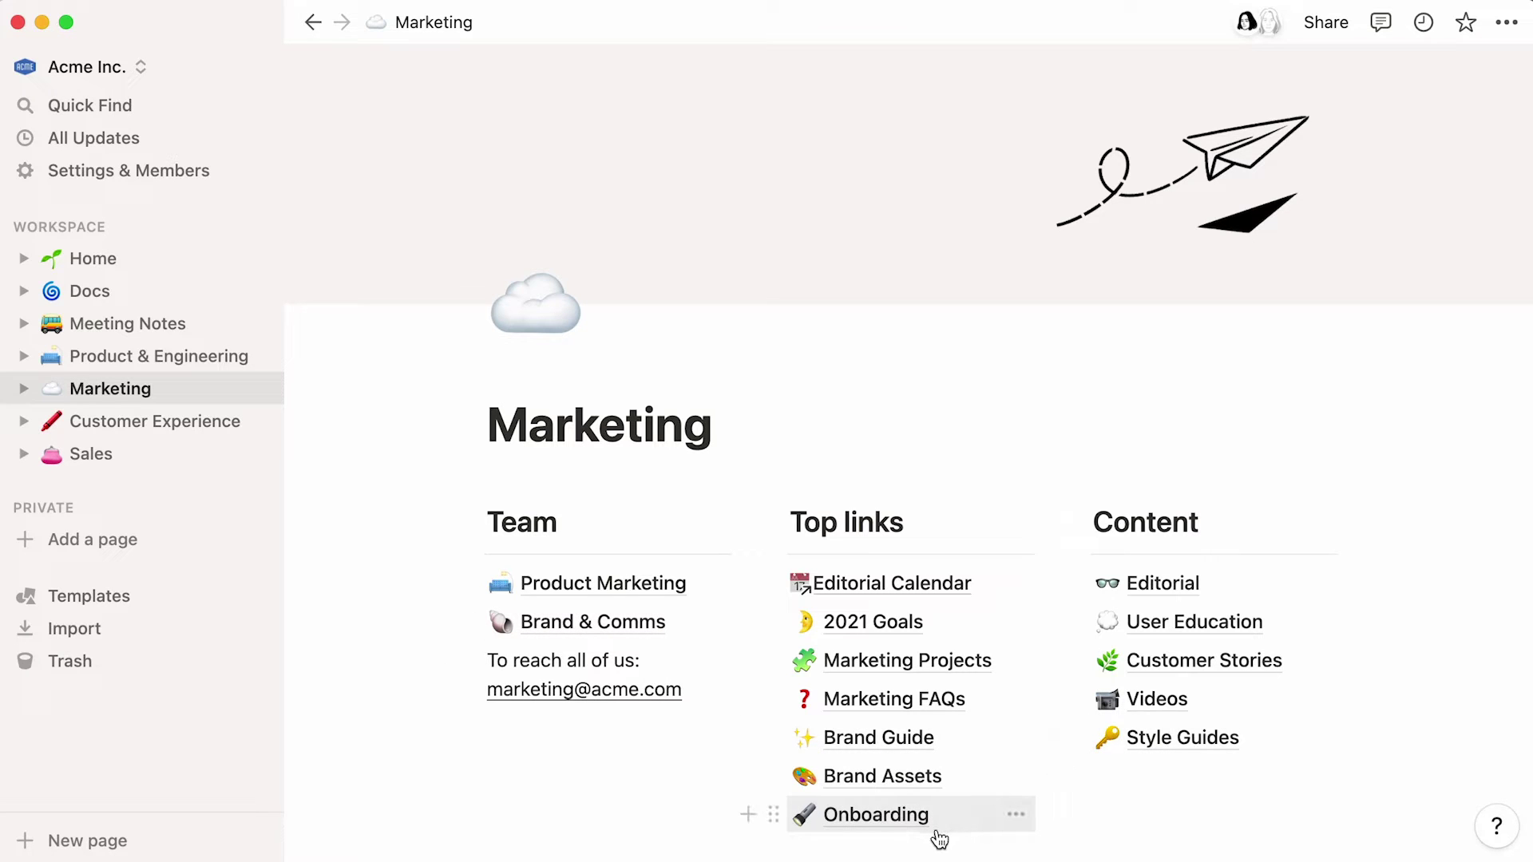
{"action": "left_click", "coordinate": [1267, 583]}
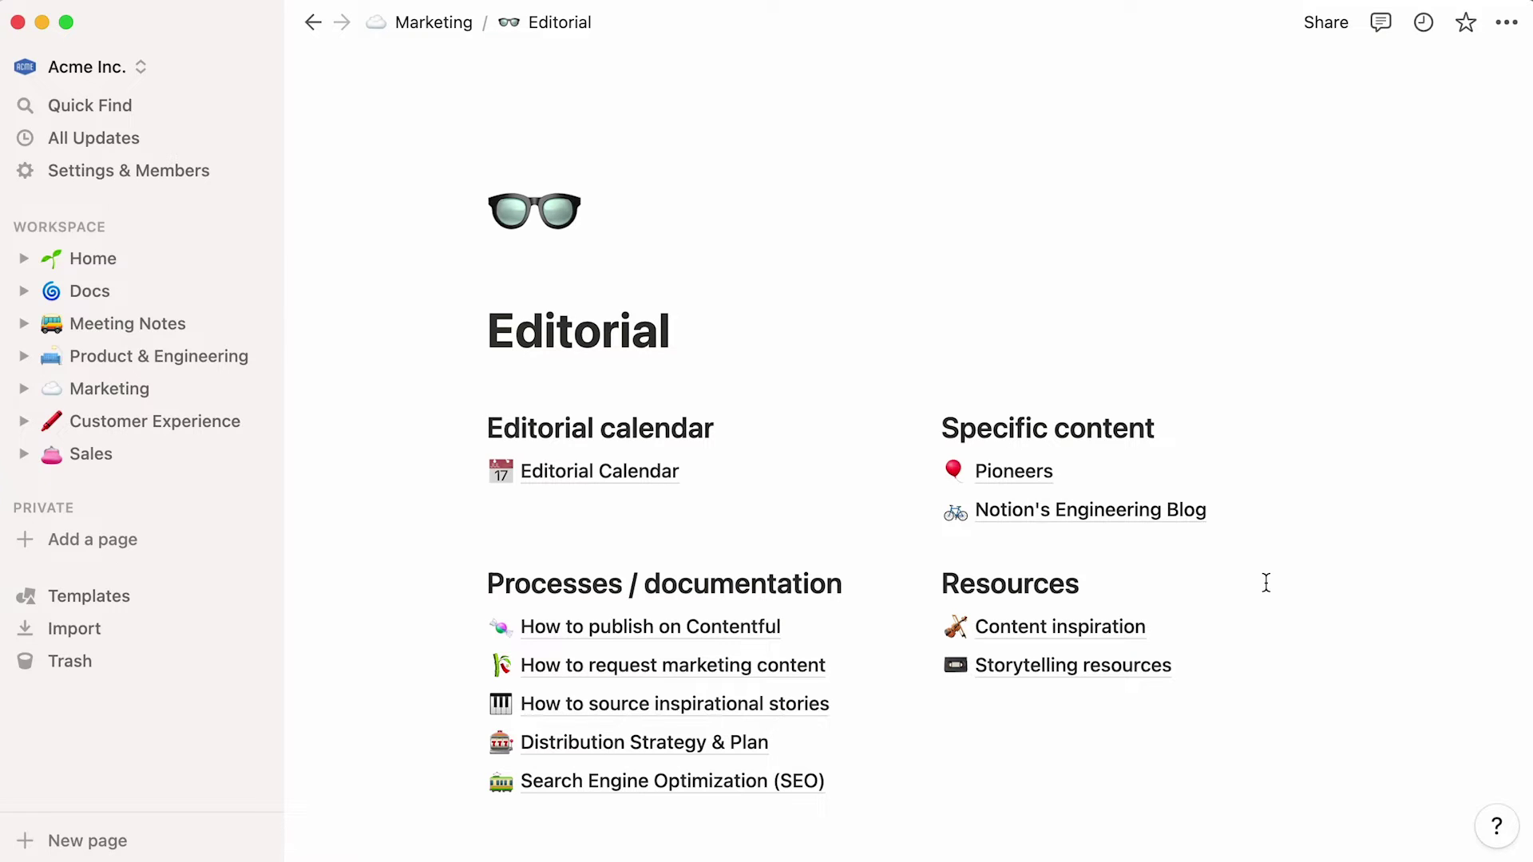
{"action": "left_click", "coordinate": [740, 635]}
{"action": "scroll", "coordinate": [741, 639], "scroll_direction": "down", "scroll_amount": 5}
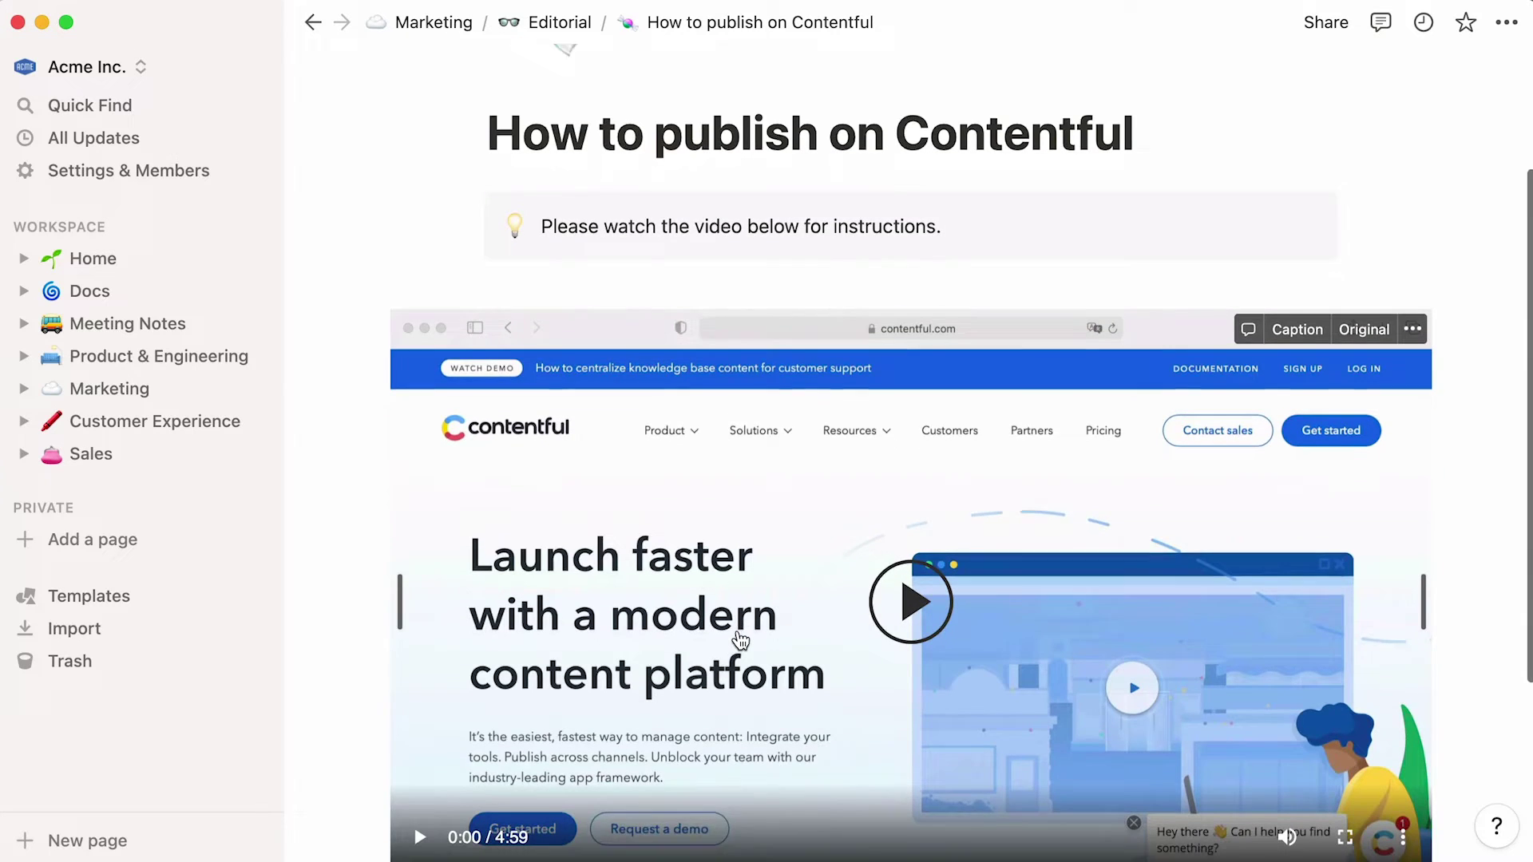
{"action": "scroll", "coordinate": [739, 639], "scroll_direction": "down", "scroll_amount": 1}
{"action": "scroll", "coordinate": [739, 639], "scroll_direction": "down", "scroll_amount": 2}
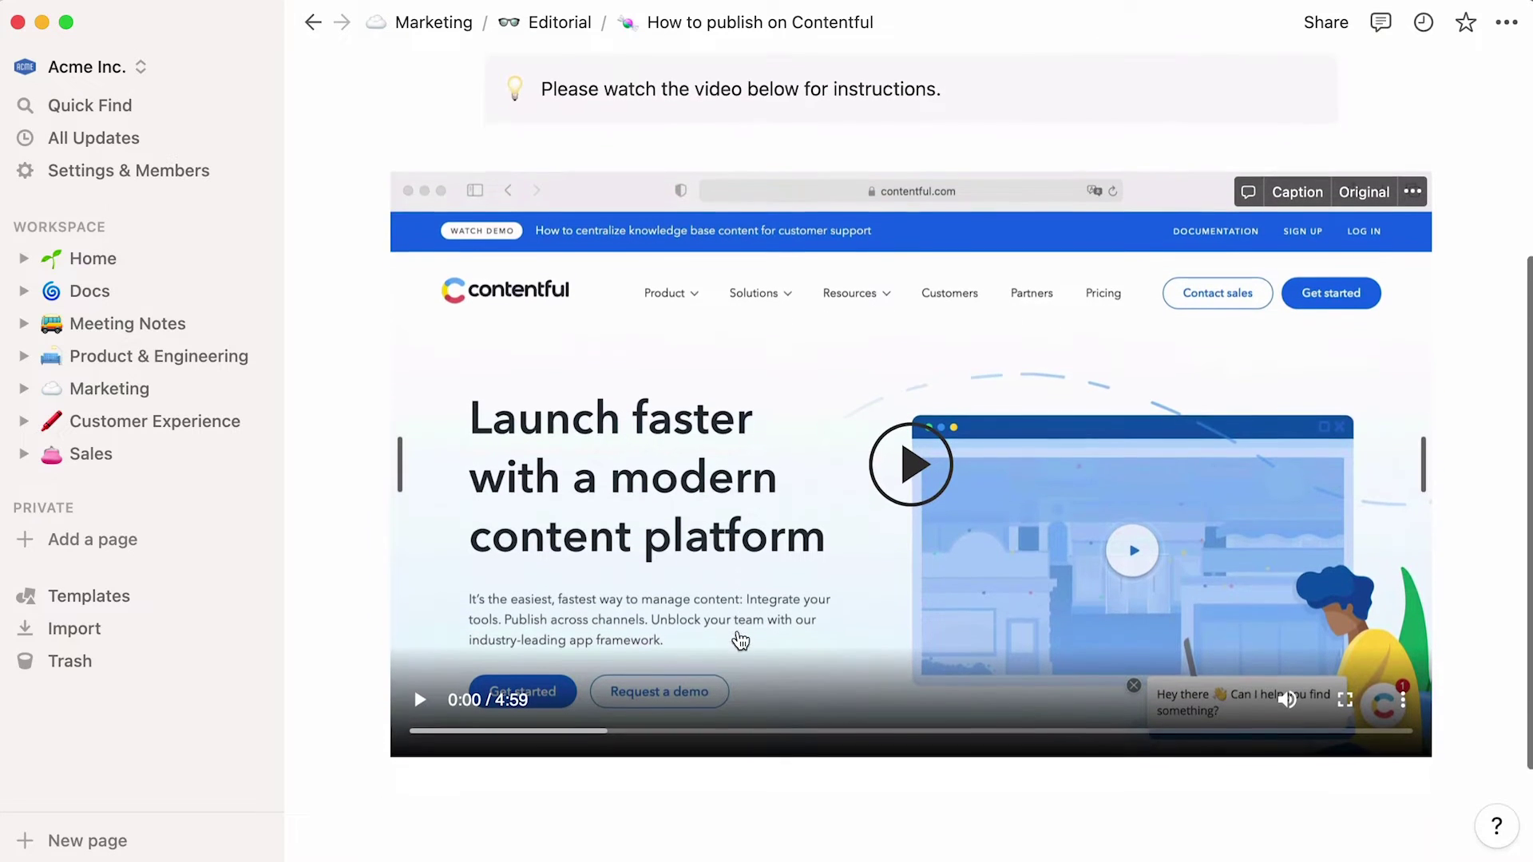
{"action": "scroll", "coordinate": [739, 639], "scroll_direction": "down", "scroll_amount": 3}
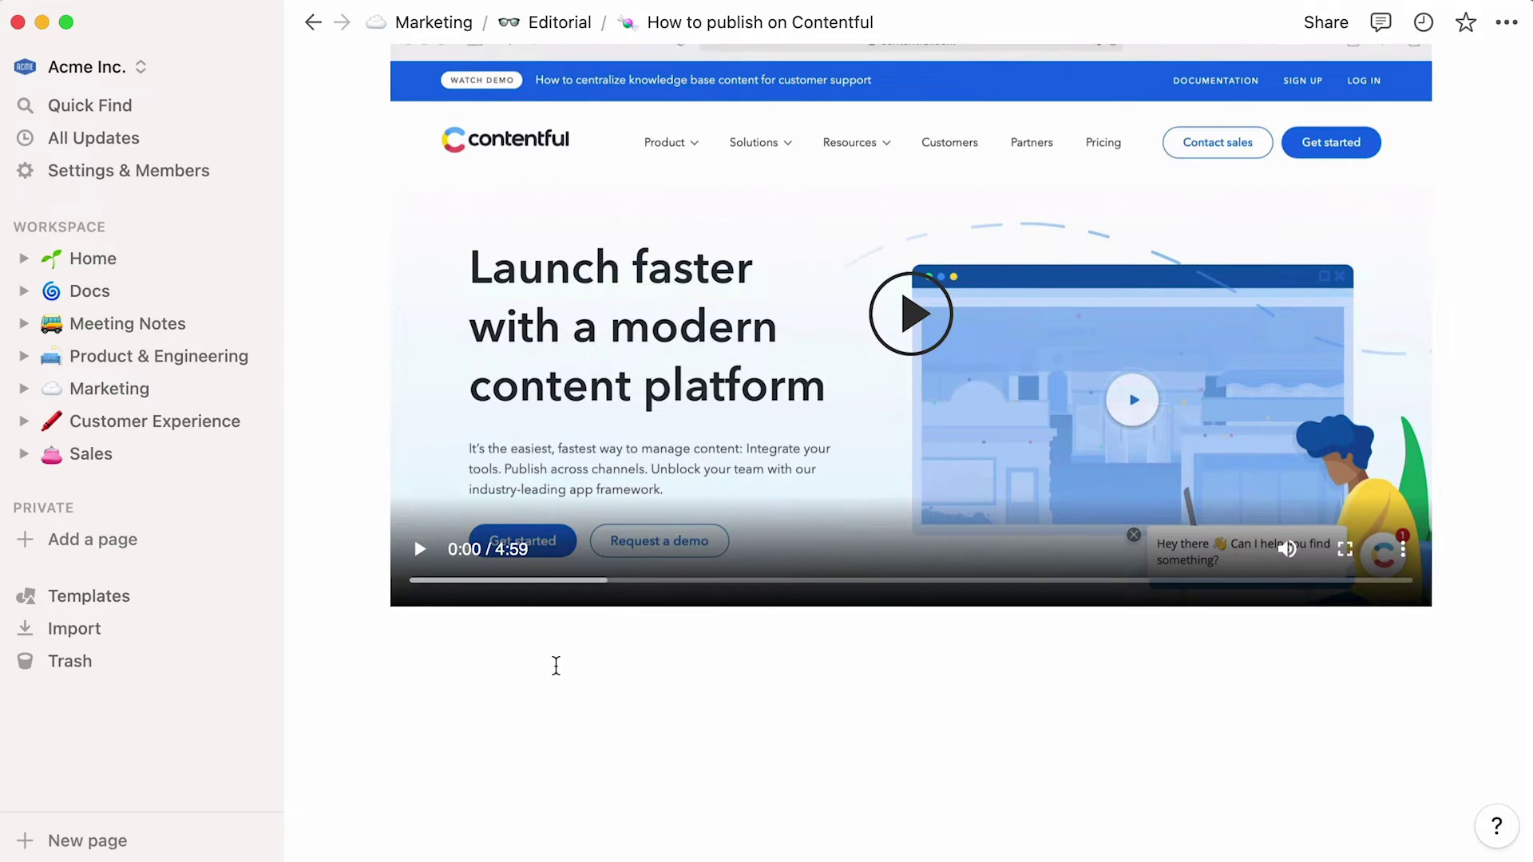
{"action": "left_click", "coordinate": [556, 665]}
{"action": "right_click", "coordinate": [557, 670]}
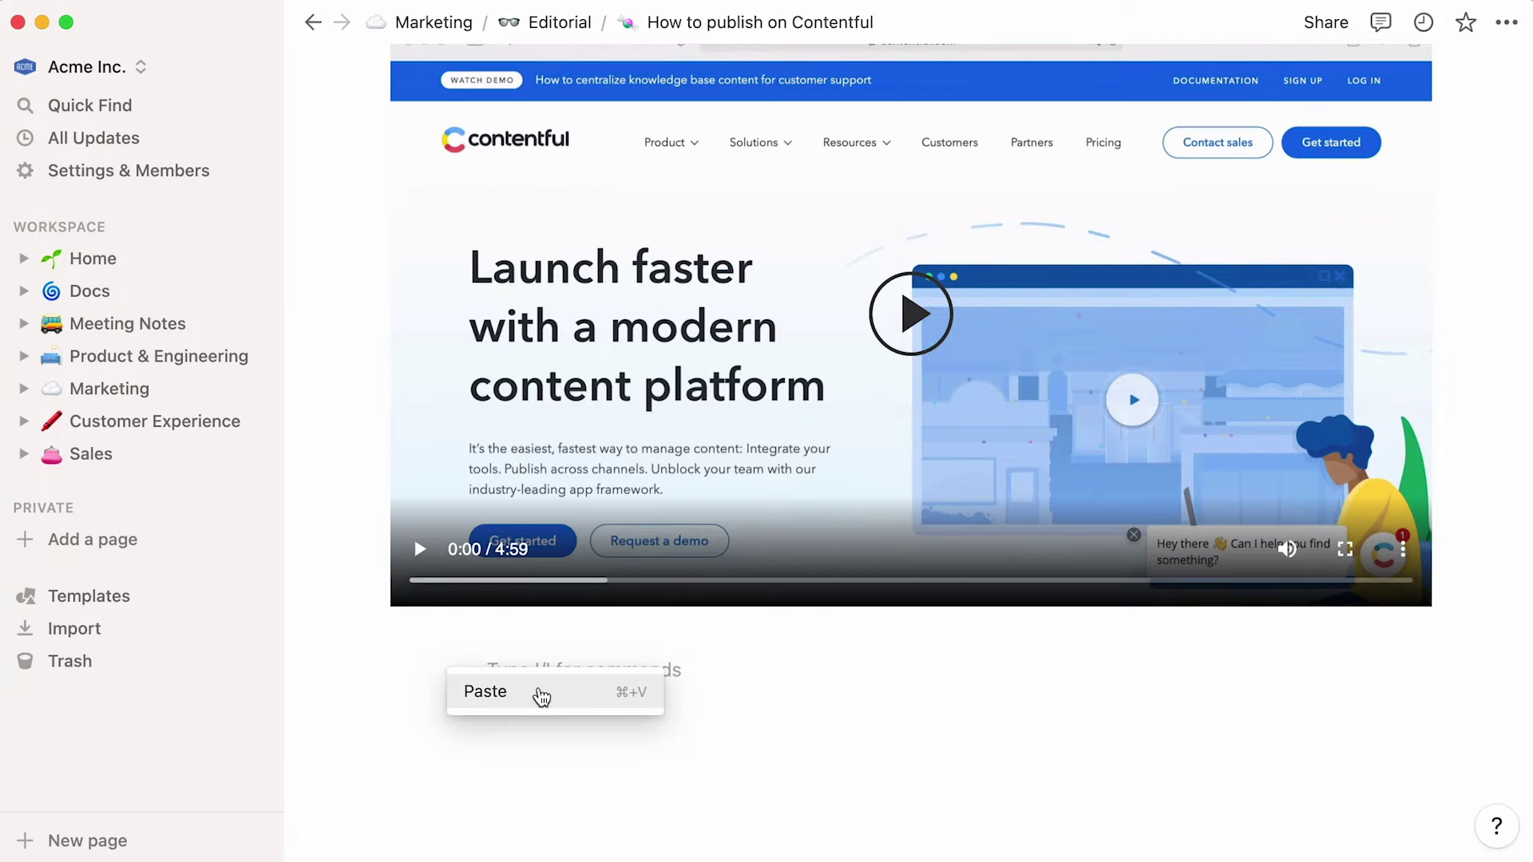
{"action": "left_click", "coordinate": [541, 697]}
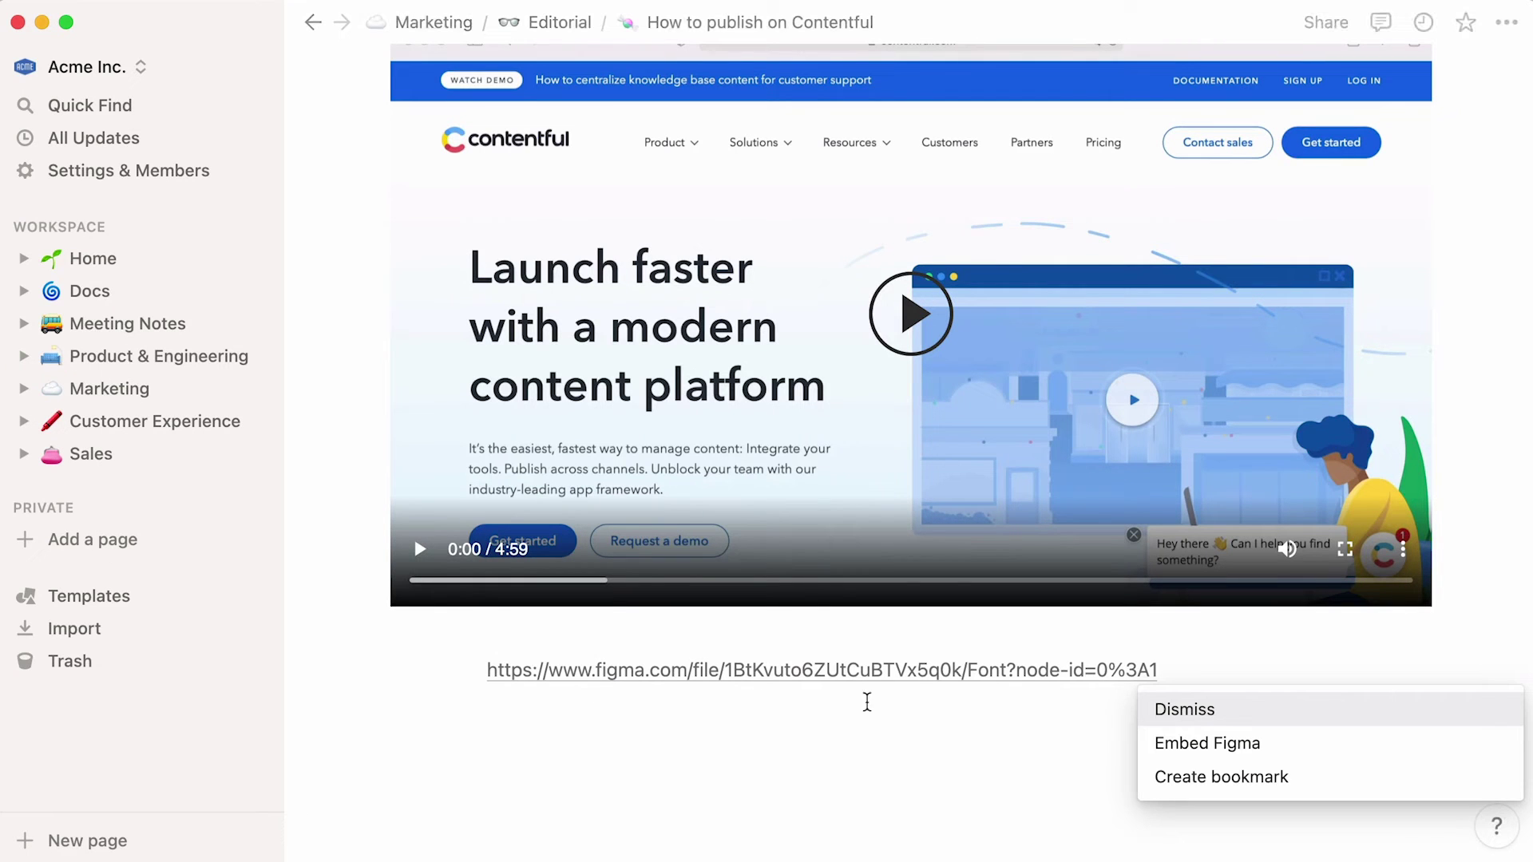
{"action": "left_click", "coordinate": [1312, 745]}
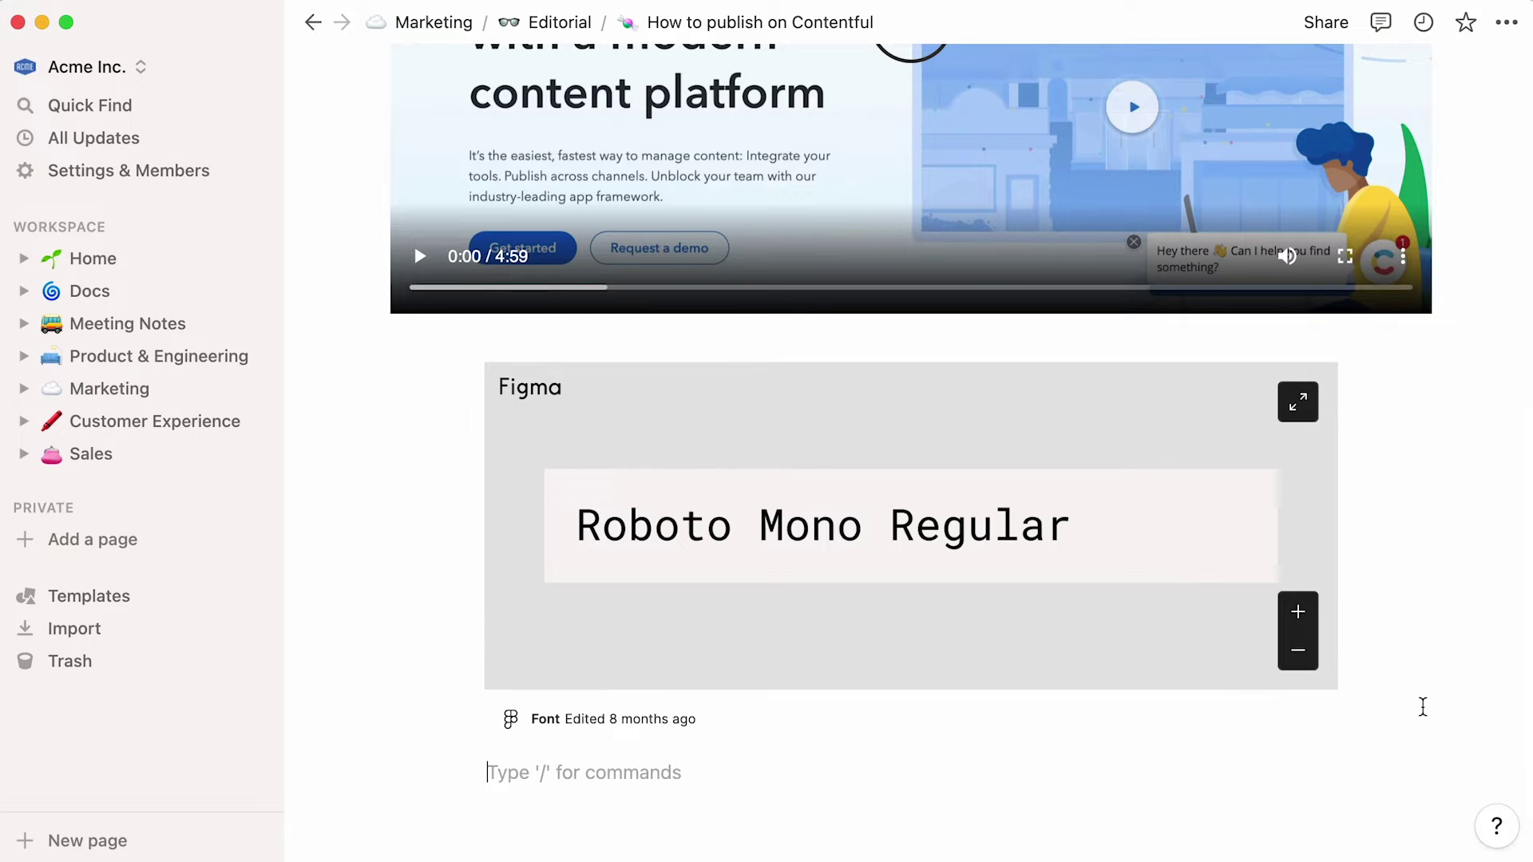
{"action": "scroll", "coordinate": [1423, 707], "scroll_direction": "up", "scroll_amount": 5}
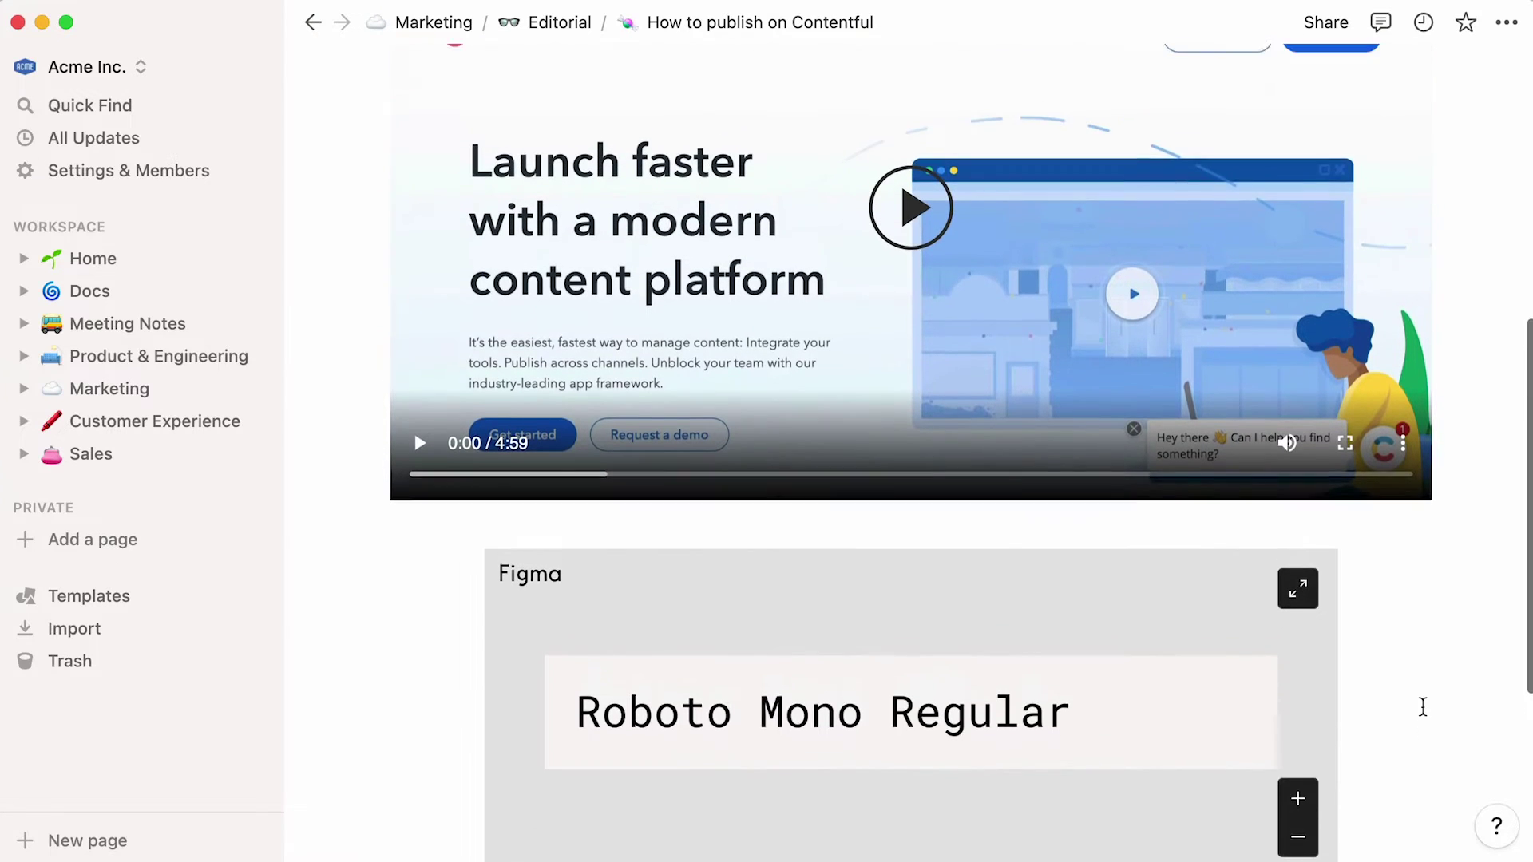
{"action": "scroll", "coordinate": [1423, 707], "scroll_direction": "up", "scroll_amount": 5}
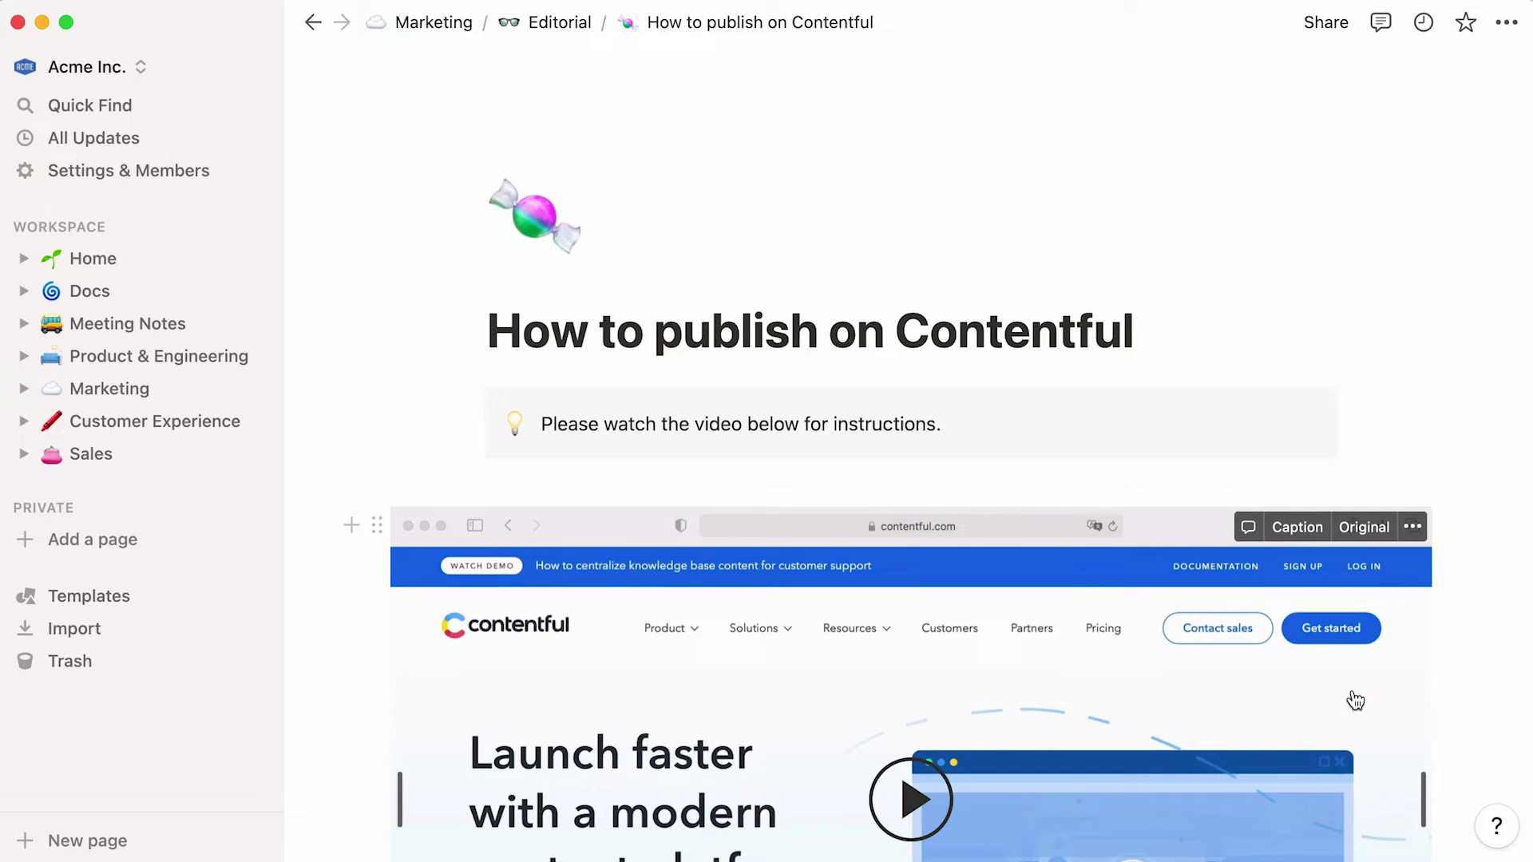
- Go Home, open the Team directory, and preview a team member's profile record
{"action": "left_click", "coordinate": [162, 272]}
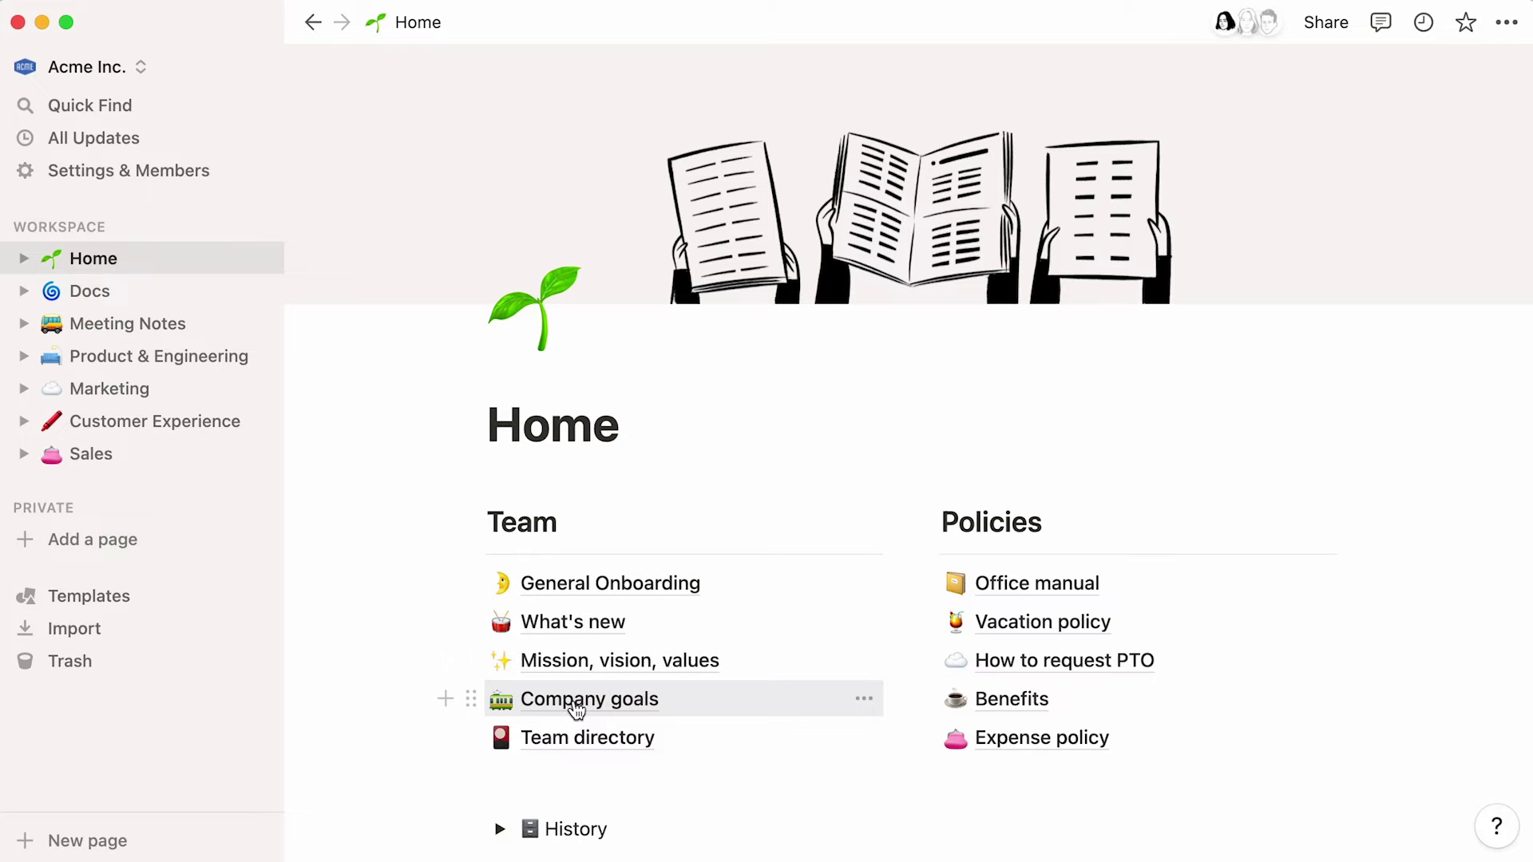
{"action": "left_click", "coordinate": [559, 744]}
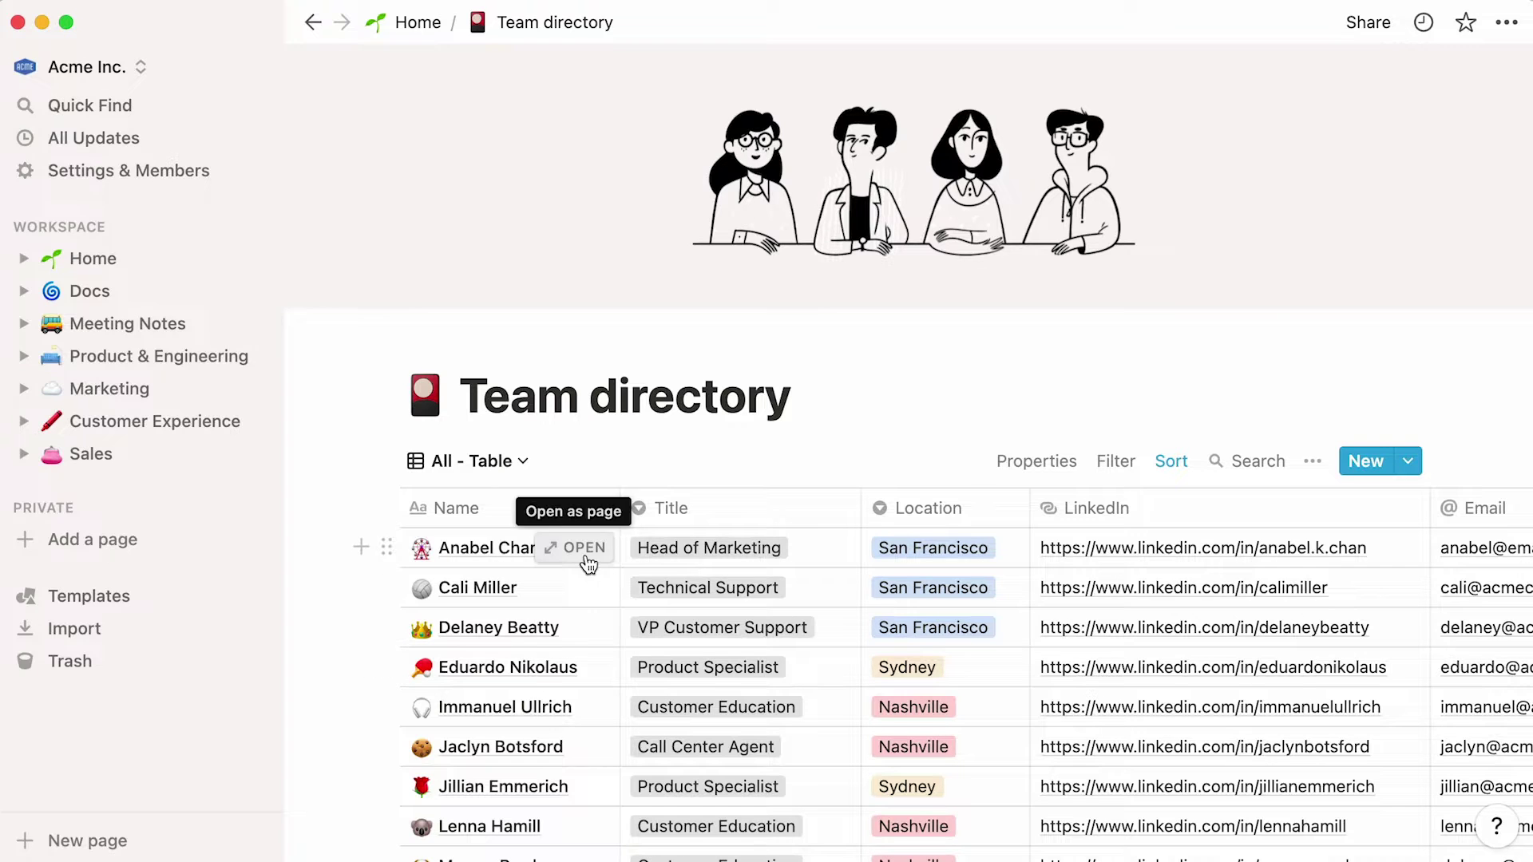
{"action": "left_click", "coordinate": [578, 548]}
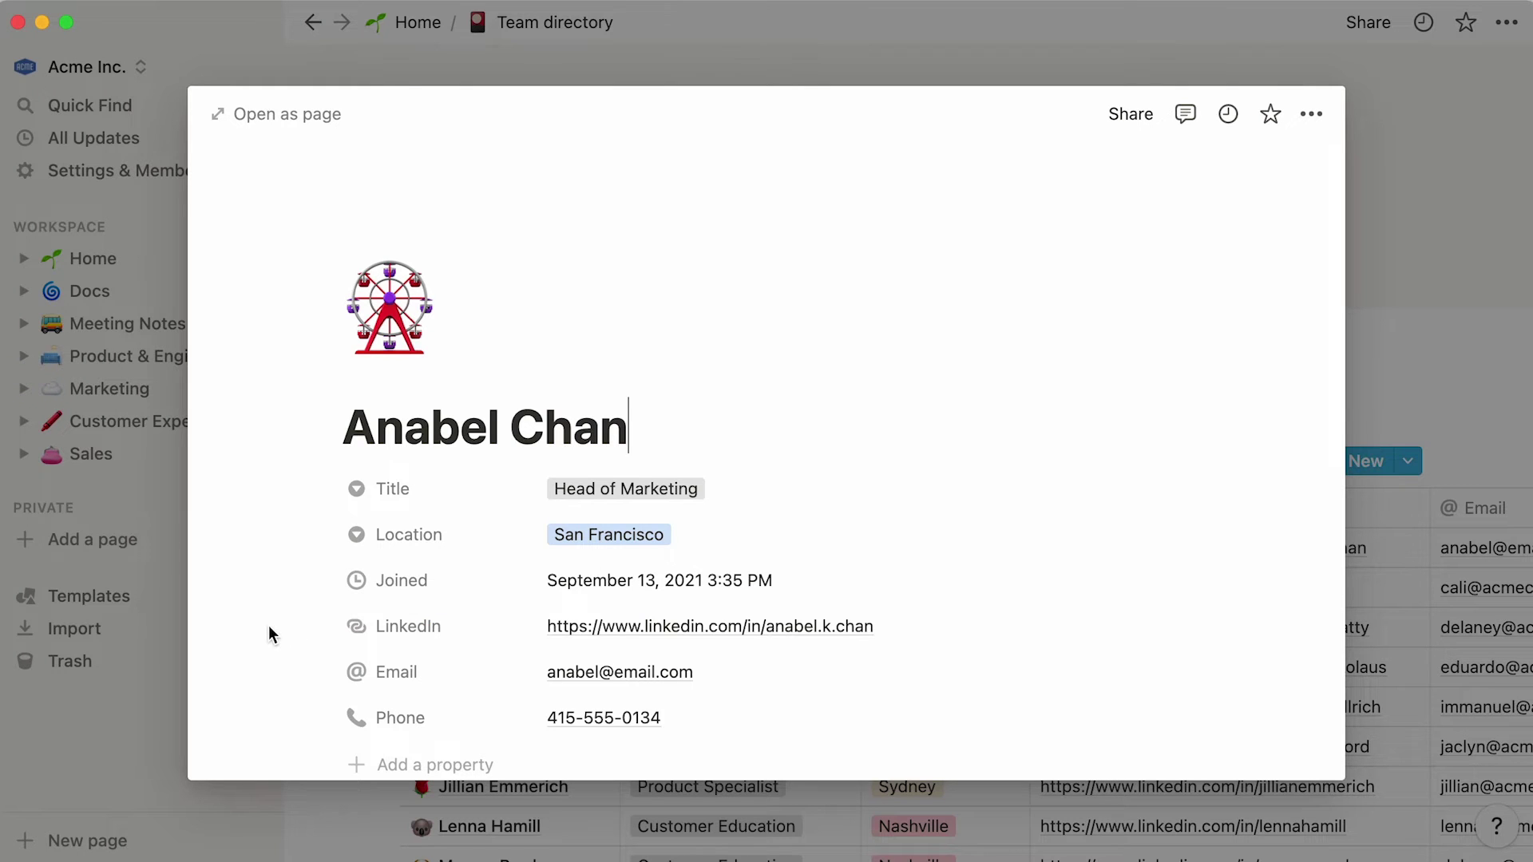
{"action": "scroll", "coordinate": [269, 627], "scroll_direction": "down", "scroll_amount": 3}
{"action": "scroll", "coordinate": [269, 627], "scroll_direction": "down", "scroll_amount": 5}
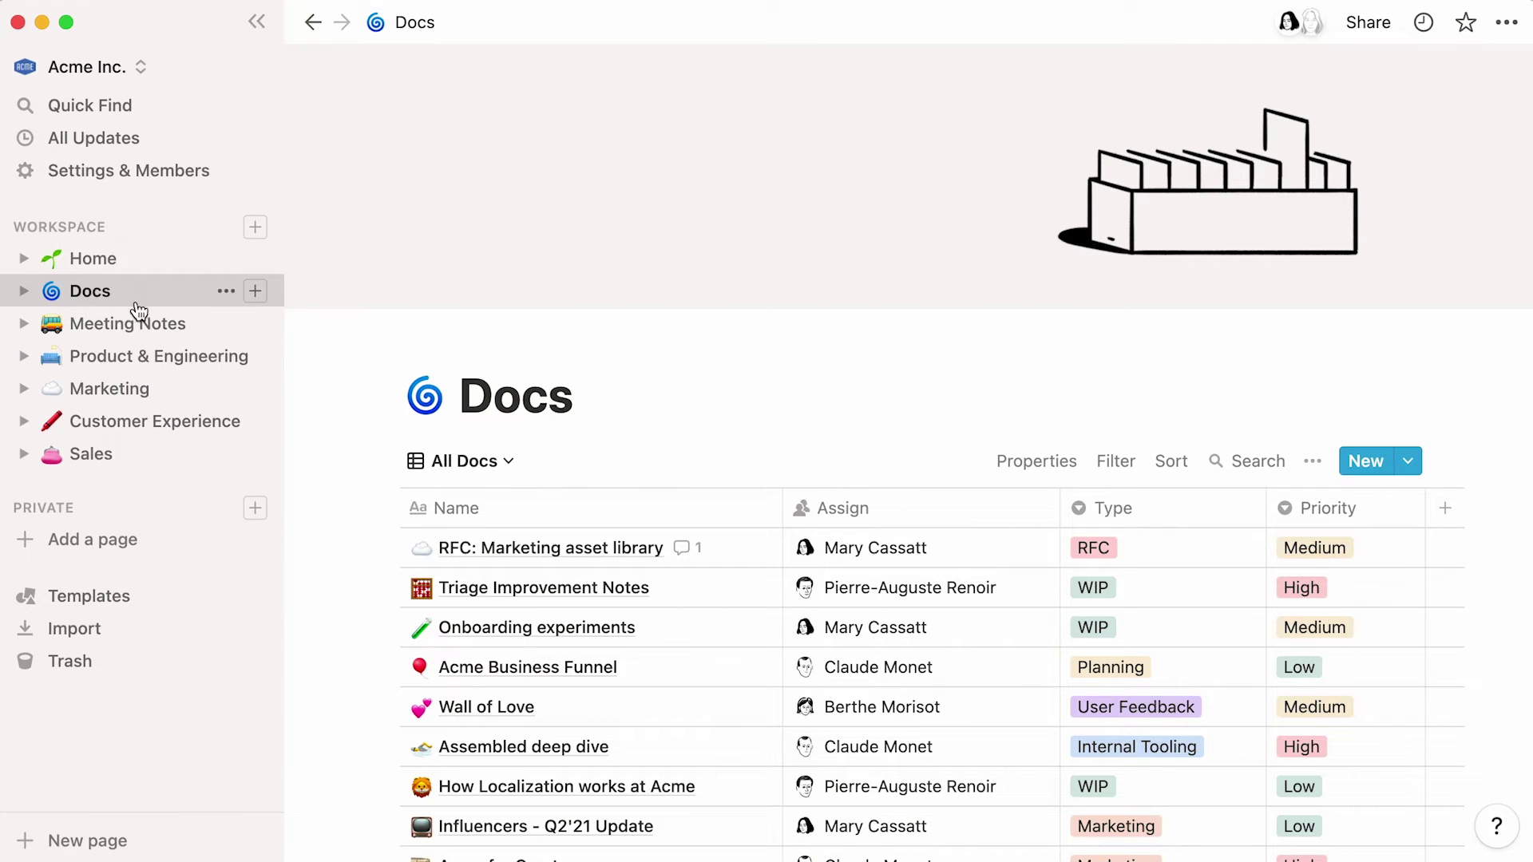
- Preview the 'RFC: Marketing asset library' doc and read through its content
{"action": "scroll", "coordinate": [354, 432], "scroll_direction": "down", "scroll_amount": 10}
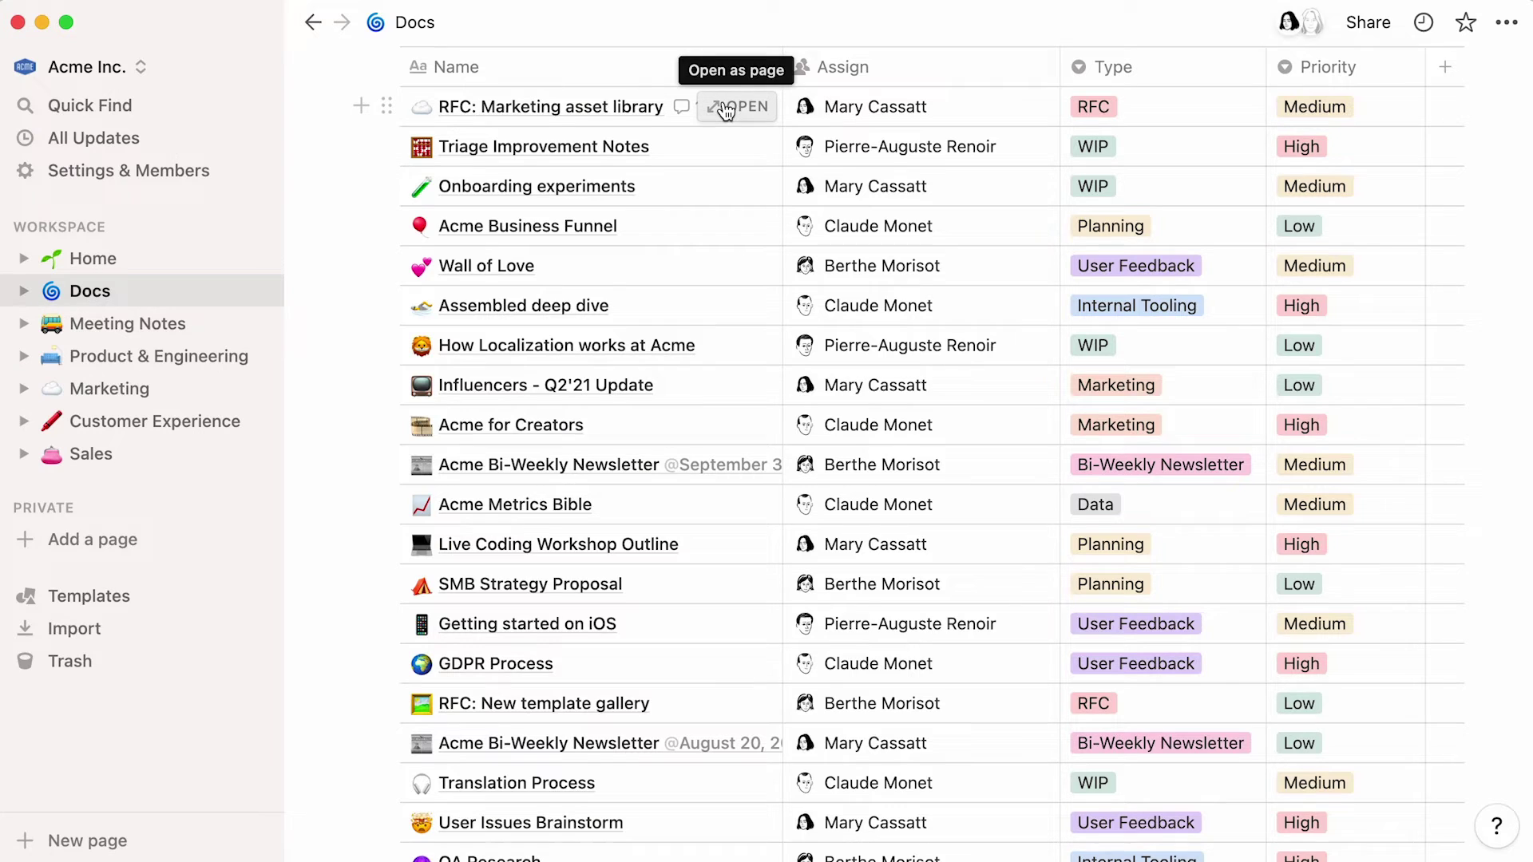
{"action": "left_click", "coordinate": [727, 110]}
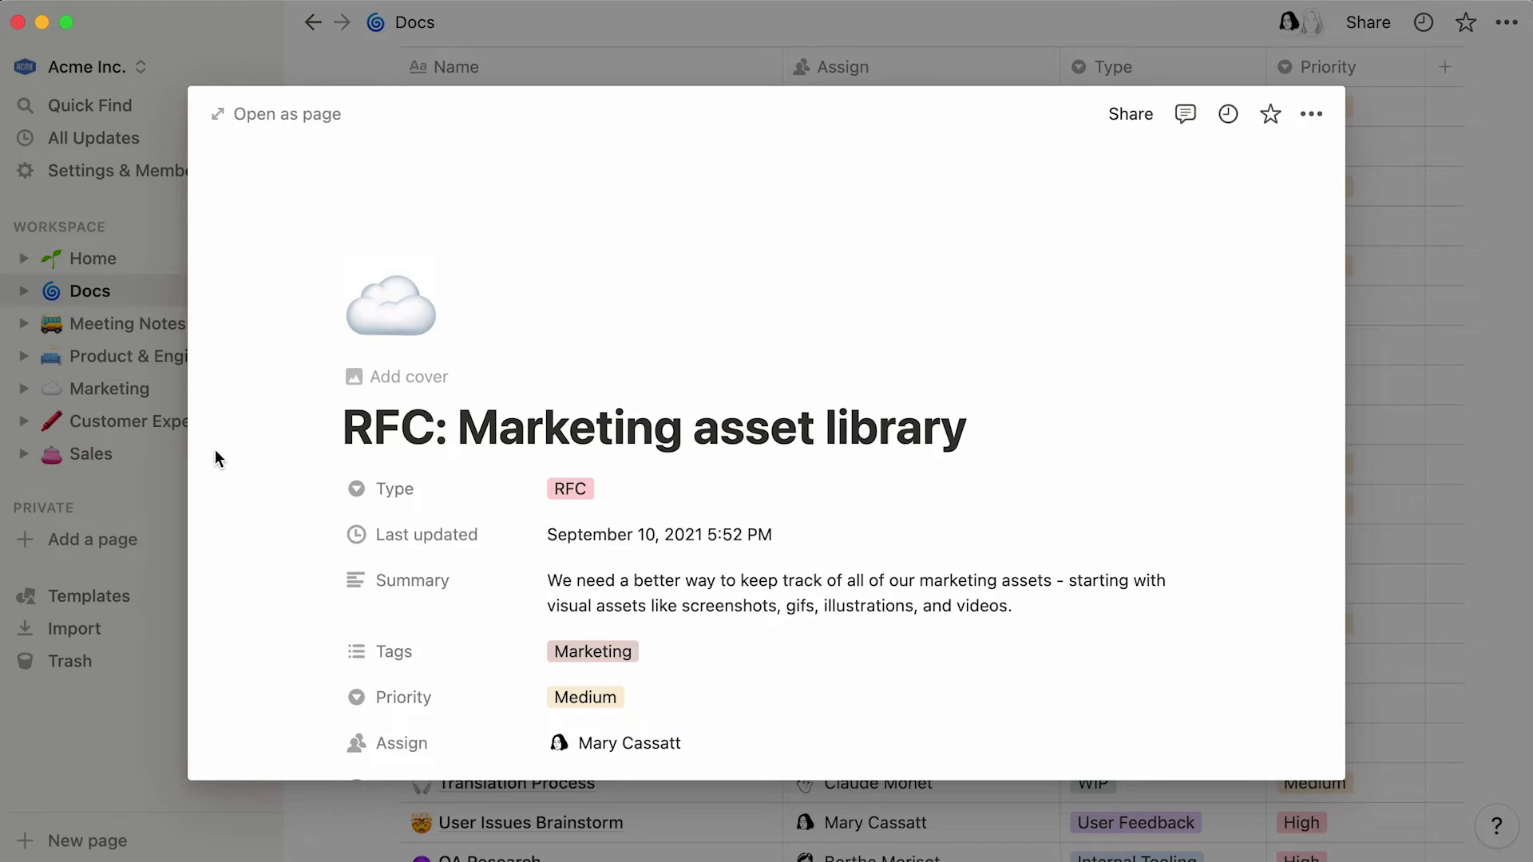
{"action": "scroll", "coordinate": [213, 452], "scroll_direction": "down", "scroll_amount": 5}
{"action": "scroll", "coordinate": [212, 452], "scroll_direction": "down", "scroll_amount": 2}
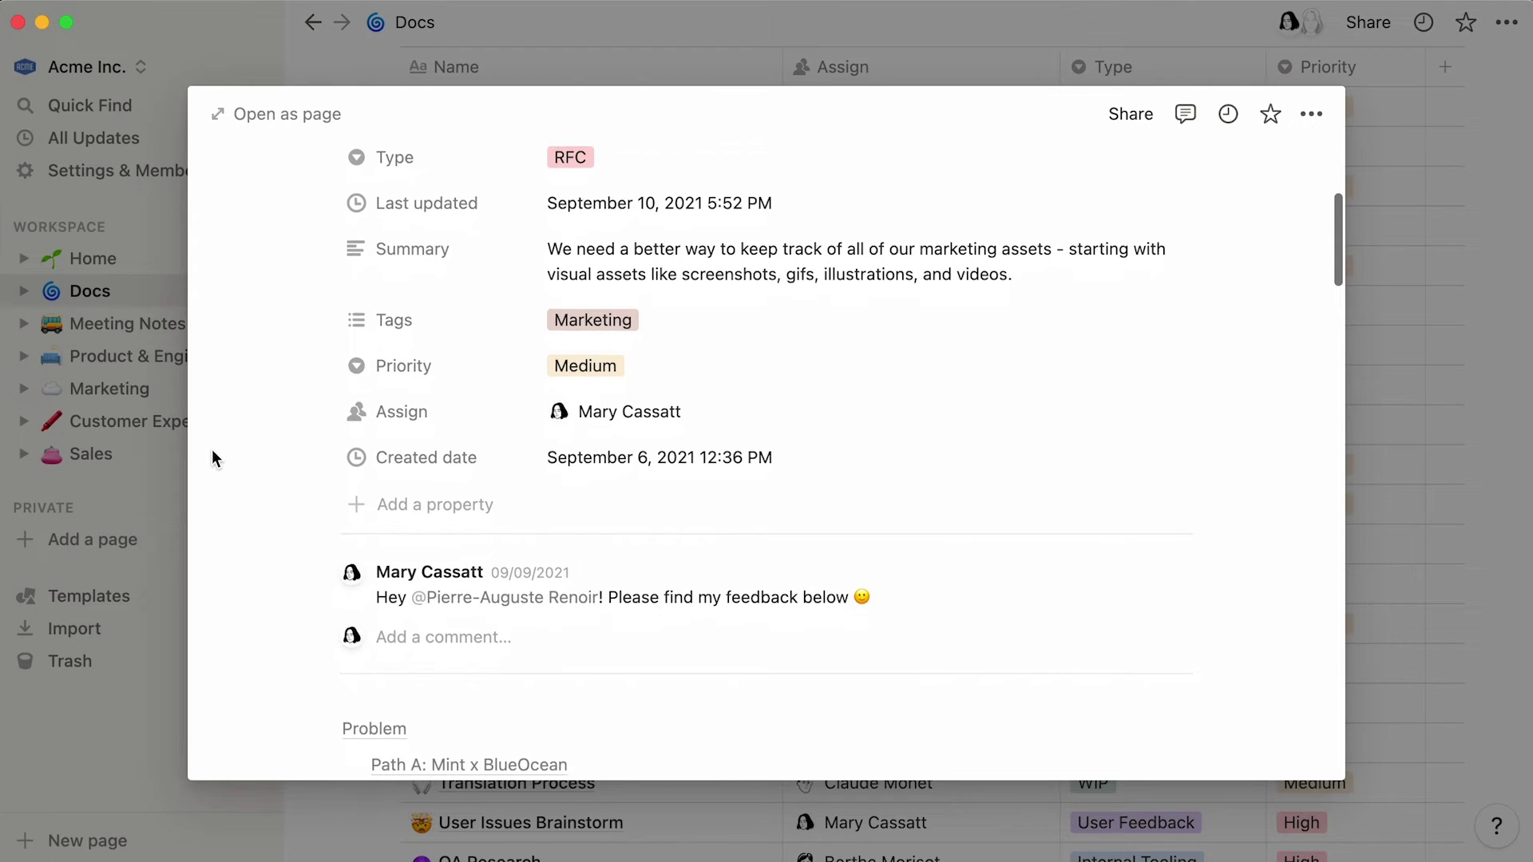
{"action": "scroll", "coordinate": [213, 452], "scroll_direction": "down", "scroll_amount": 2}
{"action": "scroll", "coordinate": [213, 451], "scroll_direction": "down", "scroll_amount": 6}
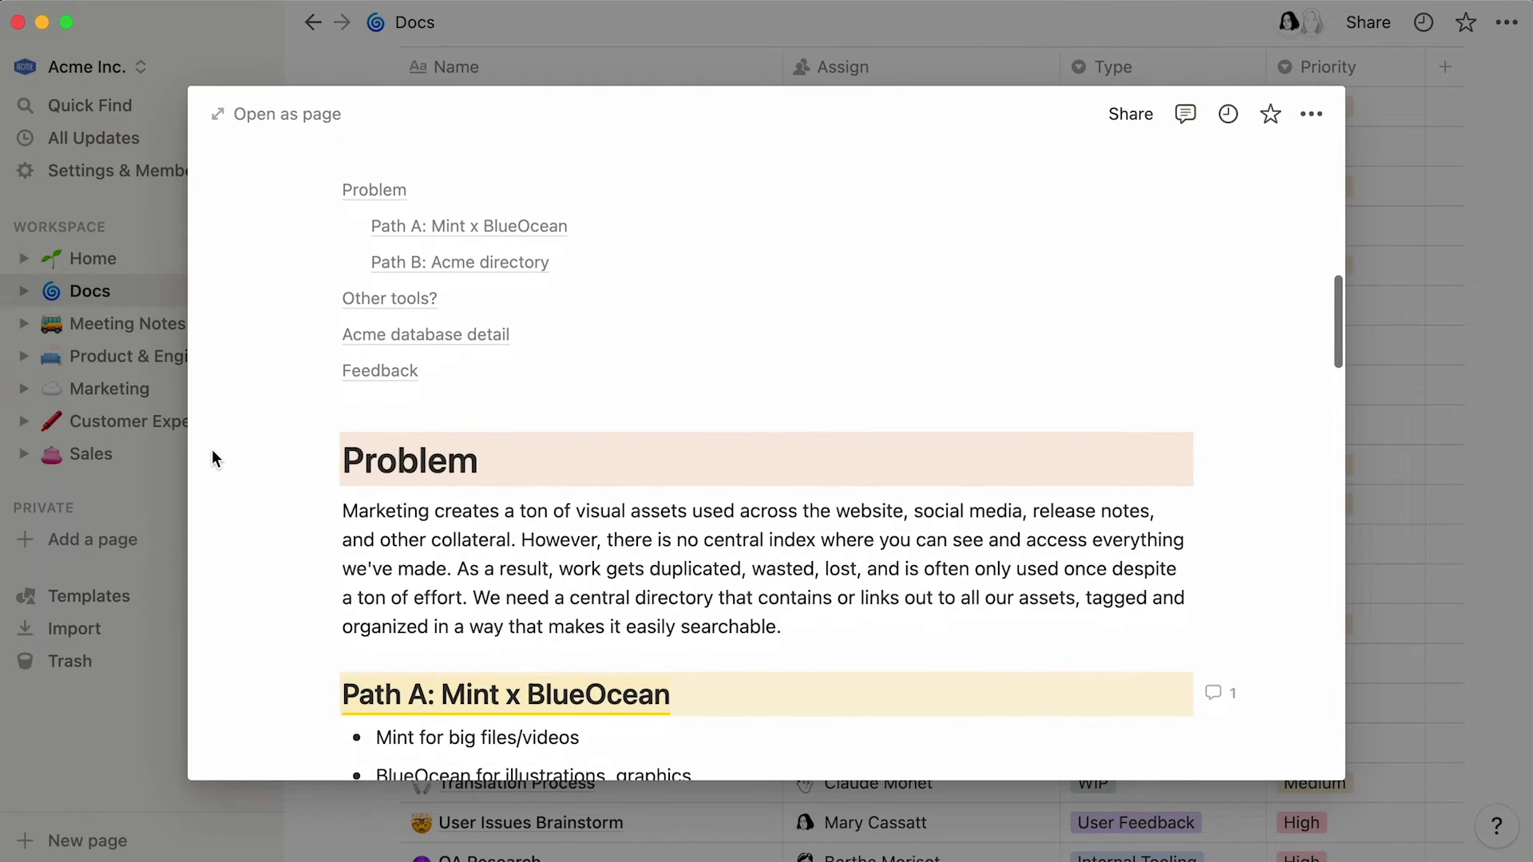
{"action": "scroll", "coordinate": [213, 452], "scroll_direction": "down", "scroll_amount": 6}
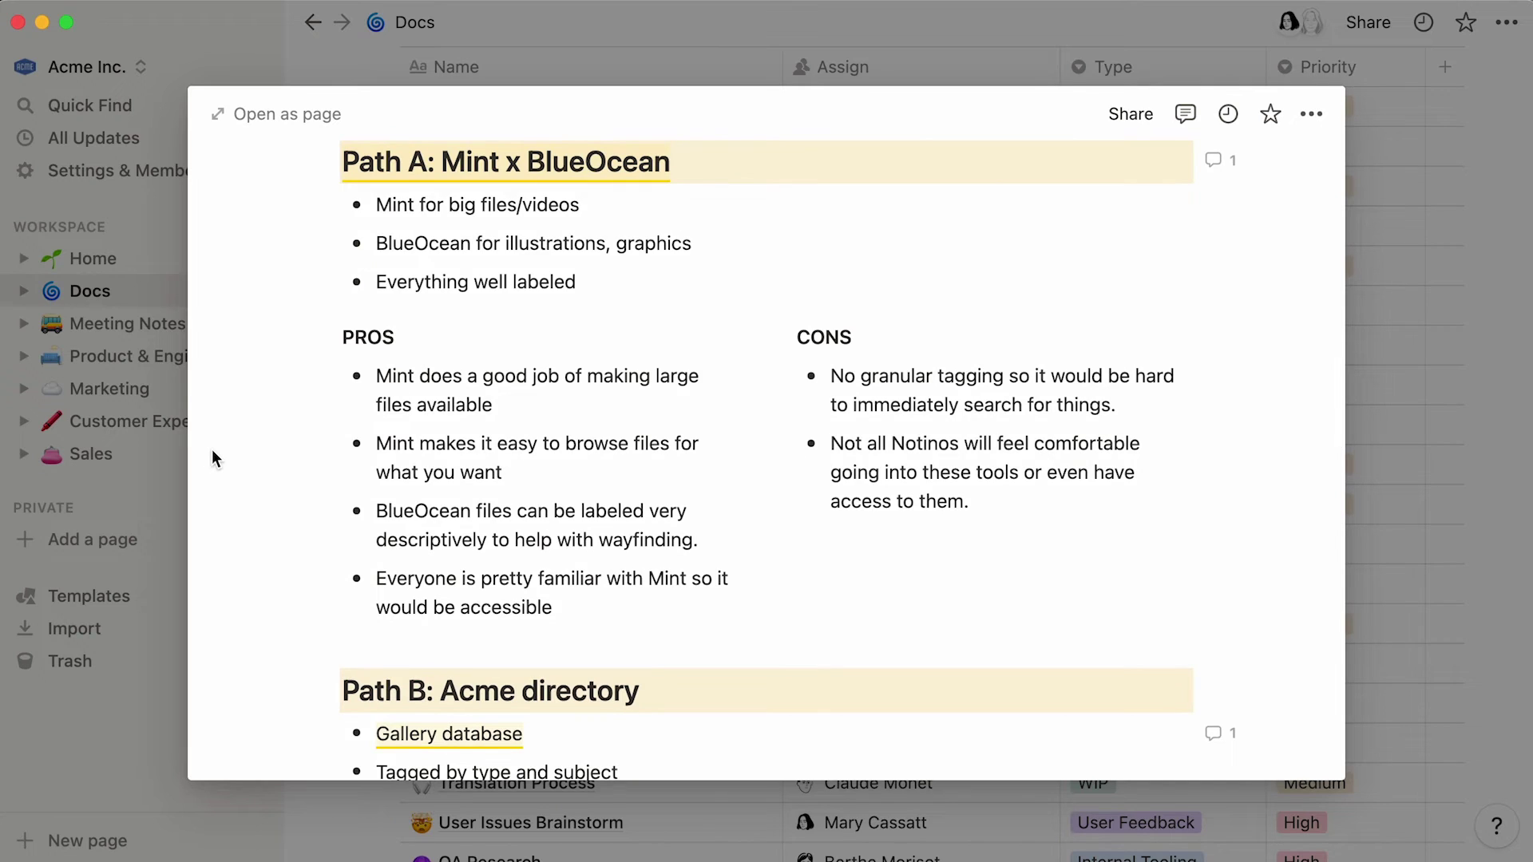
{"action": "scroll", "coordinate": [213, 452], "scroll_direction": "down", "scroll_amount": 4}
{"action": "scroll", "coordinate": [213, 452], "scroll_direction": "down", "scroll_amount": 4}
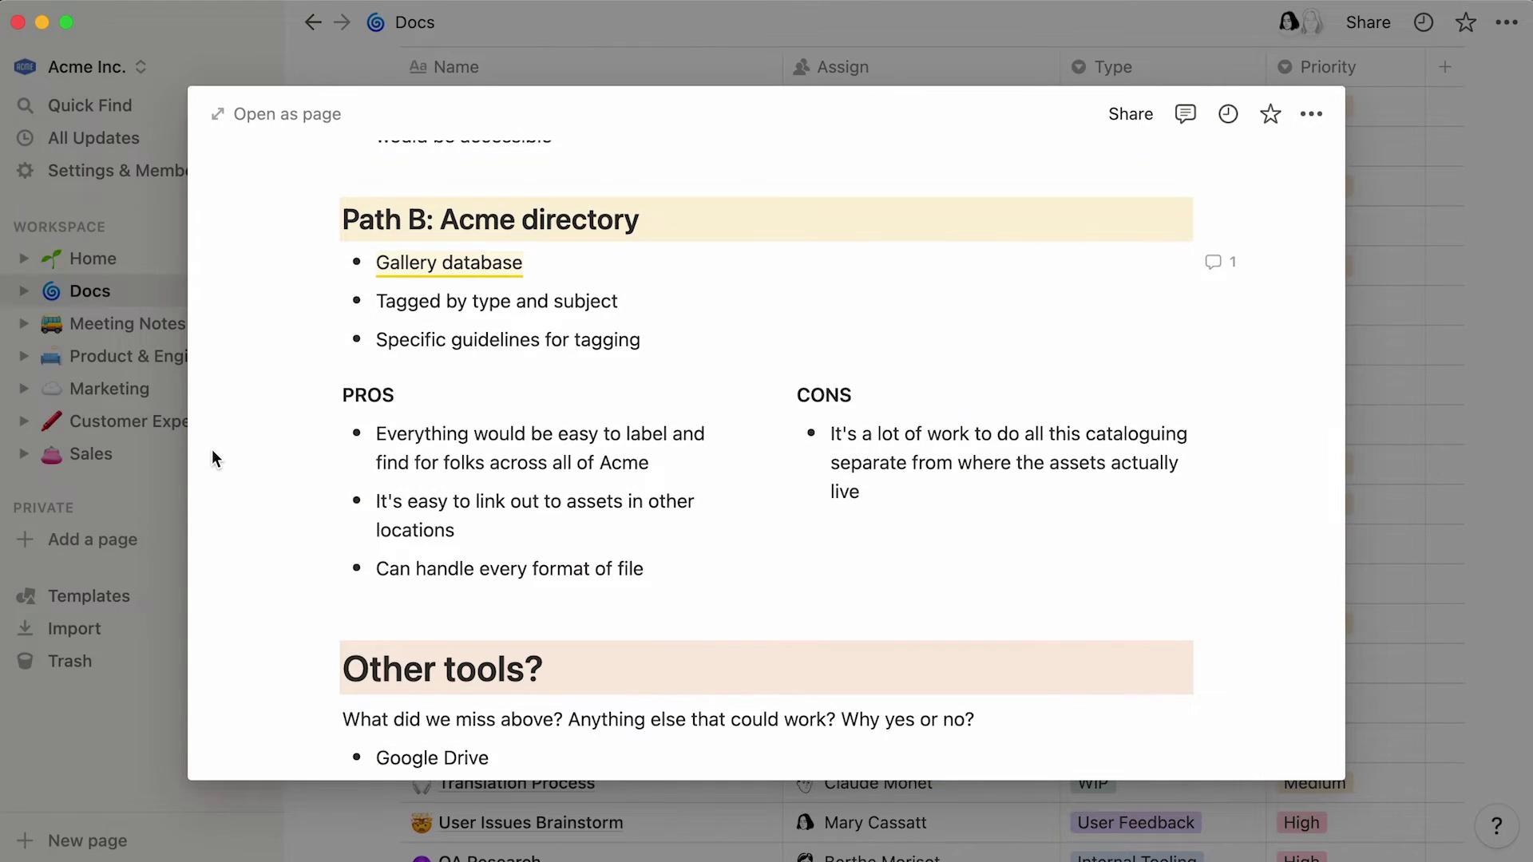
{"action": "scroll", "coordinate": [213, 452], "scroll_direction": "up", "scroll_amount": 10}
{"action": "scroll", "coordinate": [212, 452], "scroll_direction": "up", "scroll_amount": 8}
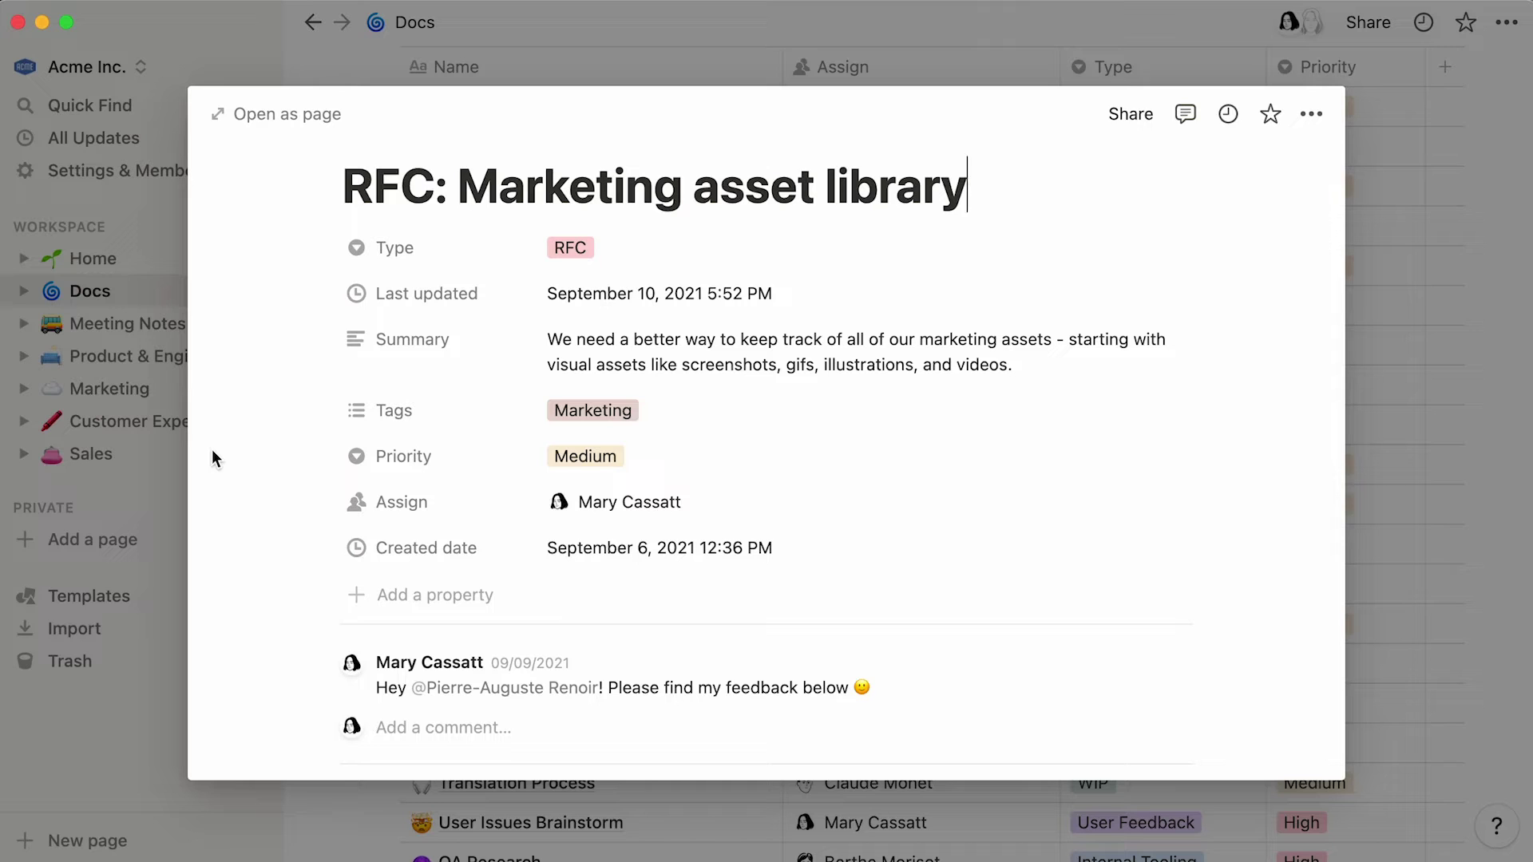
- Inspect the Type property's settings and its available property types
{"action": "left_click", "coordinate": [450, 252]}
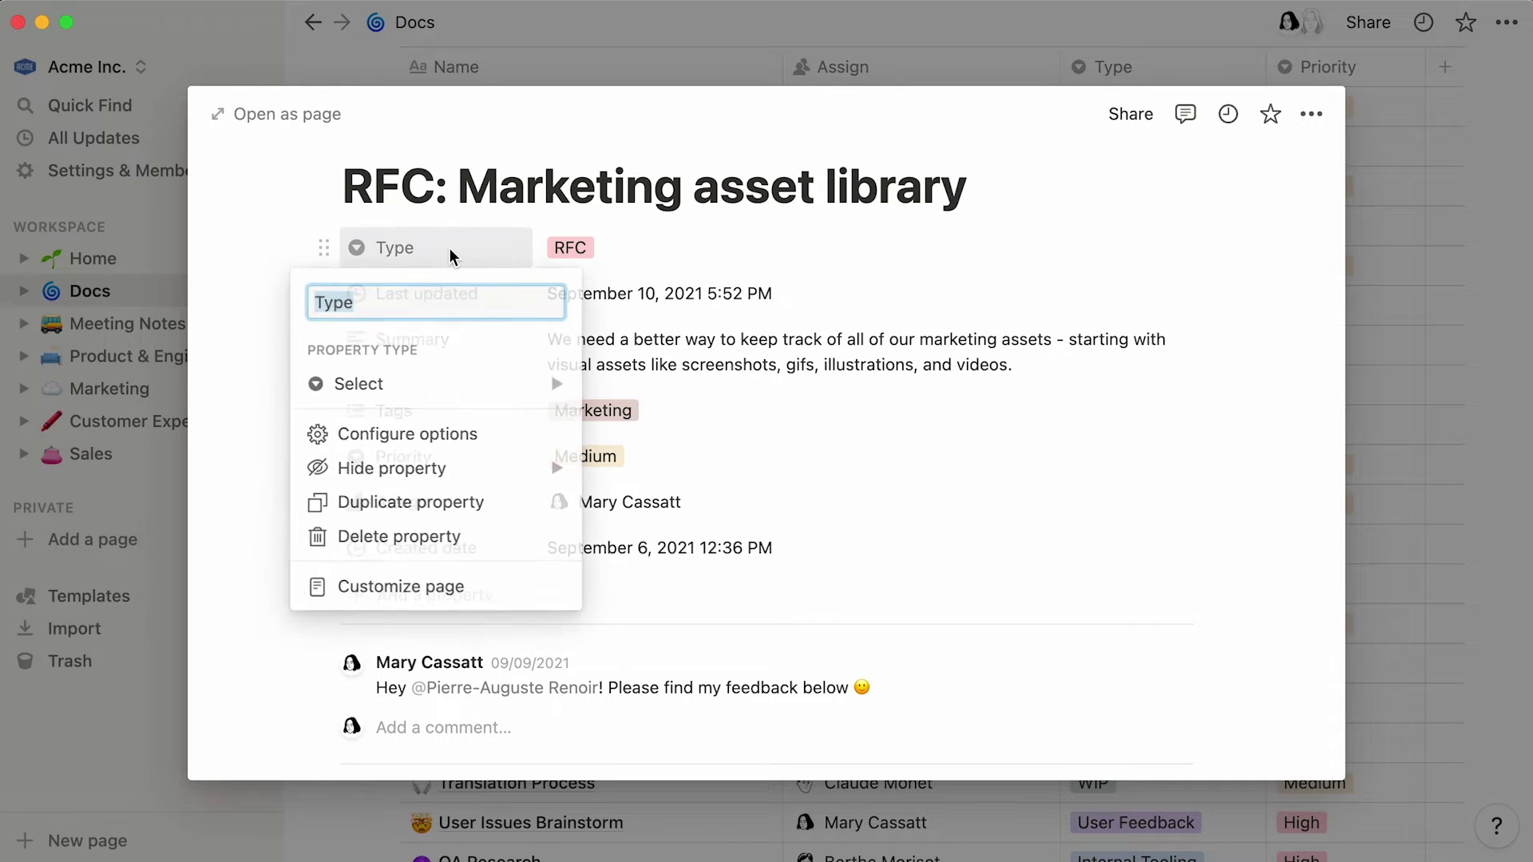
{"action": "mouse_move", "coordinate": [451, 383]}
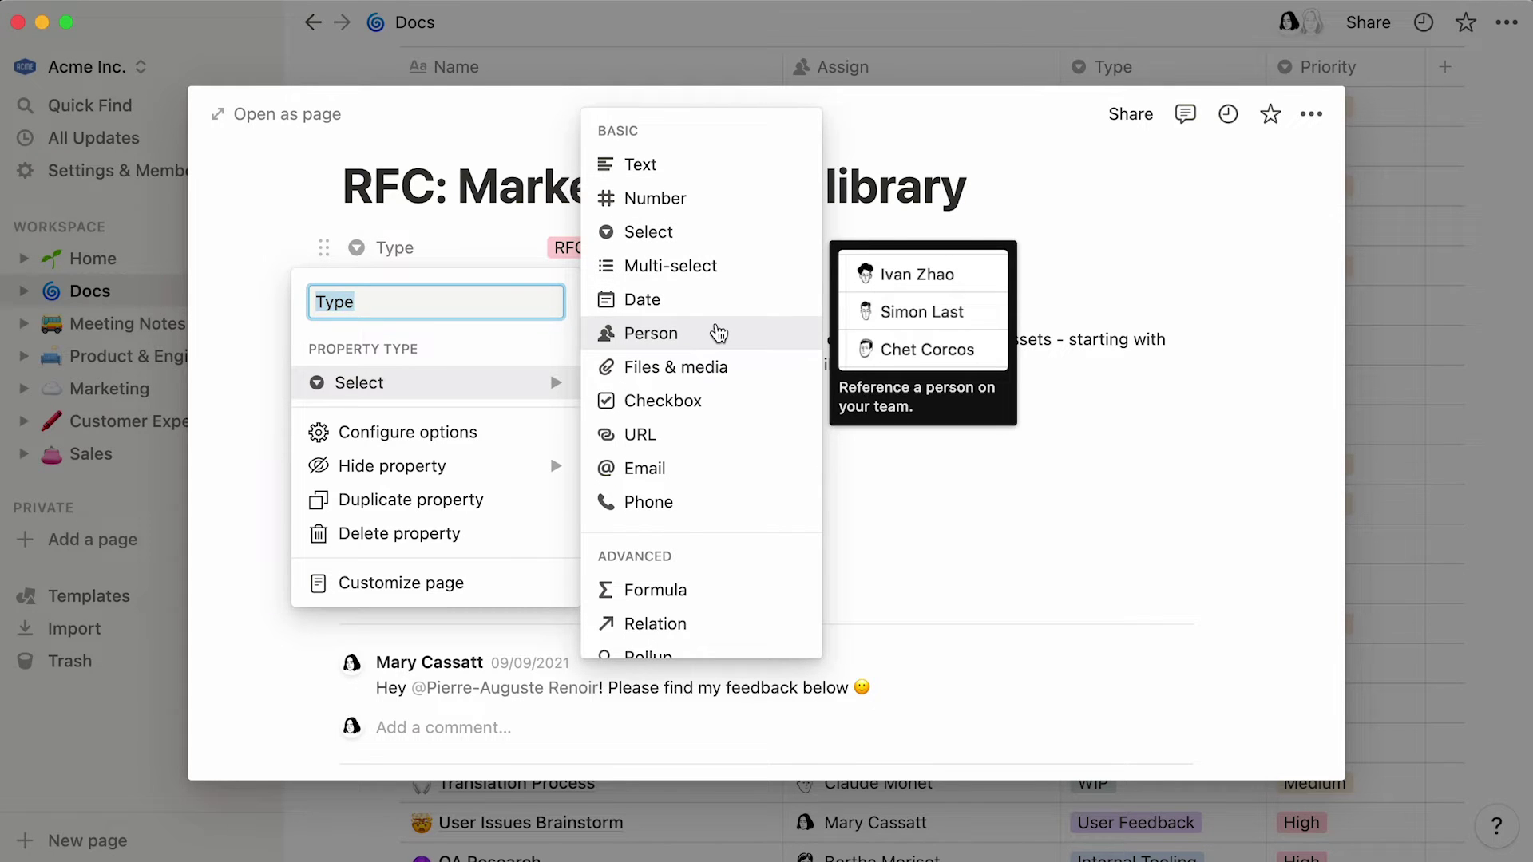
{"action": "left_click", "coordinate": [464, 246]}
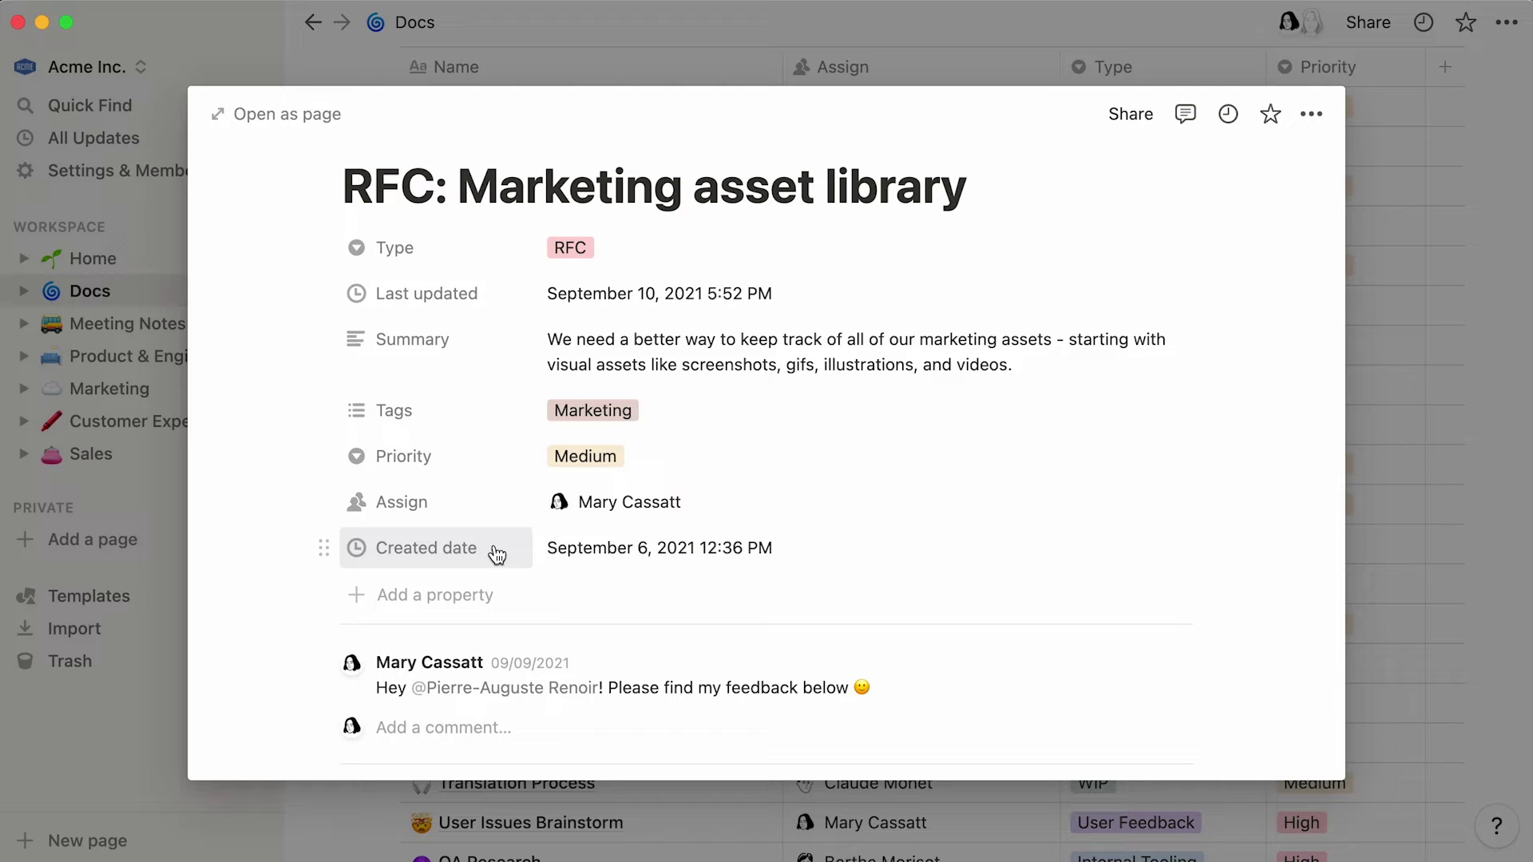
- Close the RFC preview and list the Docs database's saved views
{"action": "left_click", "coordinate": [1404, 378]}
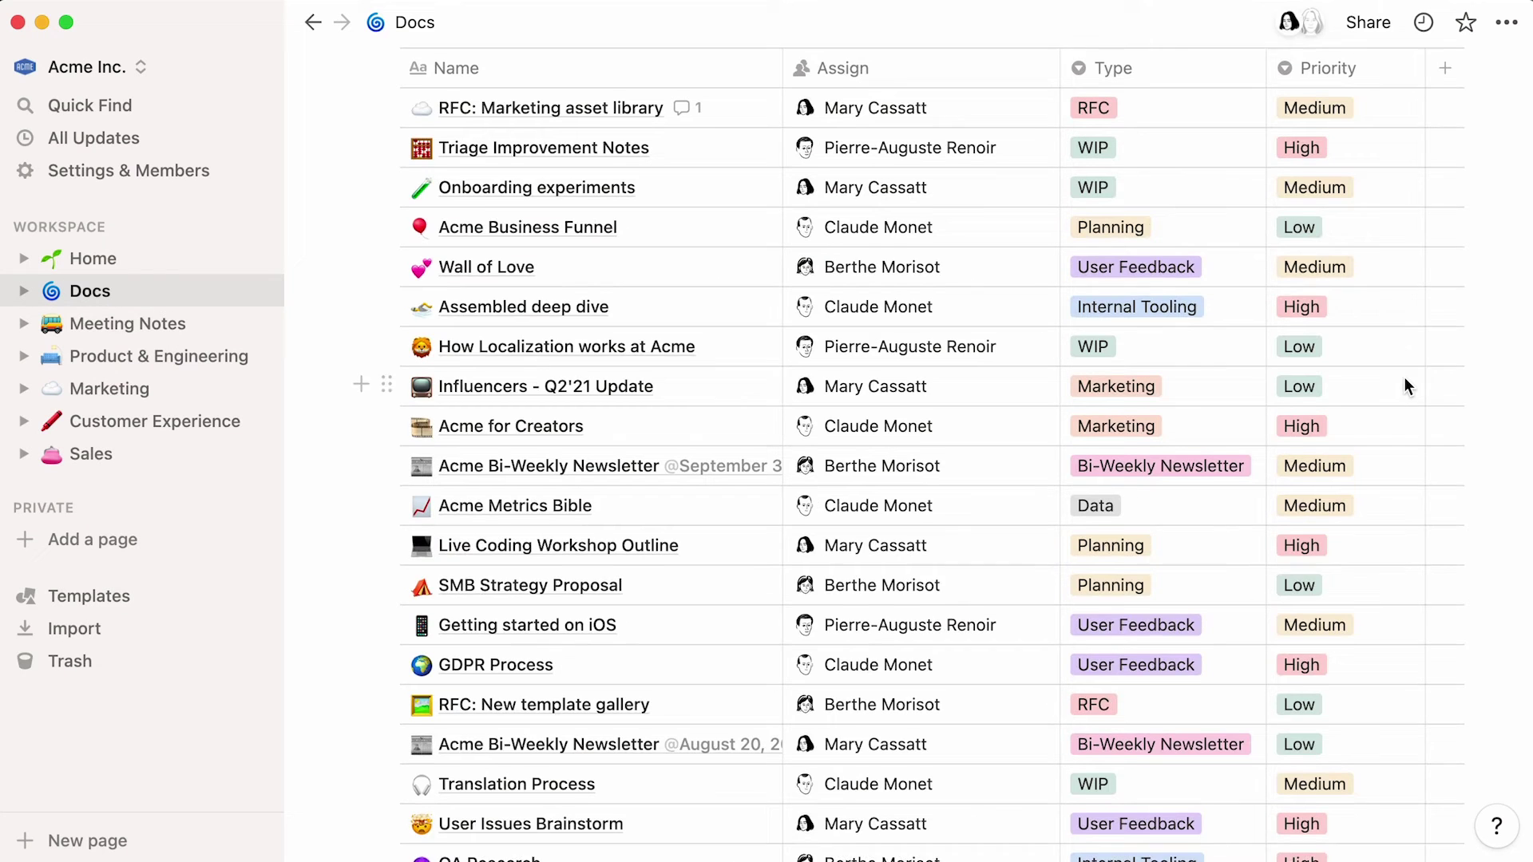
{"action": "scroll", "coordinate": [1404, 377], "scroll_direction": "up", "scroll_amount": 6}
{"action": "scroll", "coordinate": [1403, 377], "scroll_direction": "up", "scroll_amount": 4}
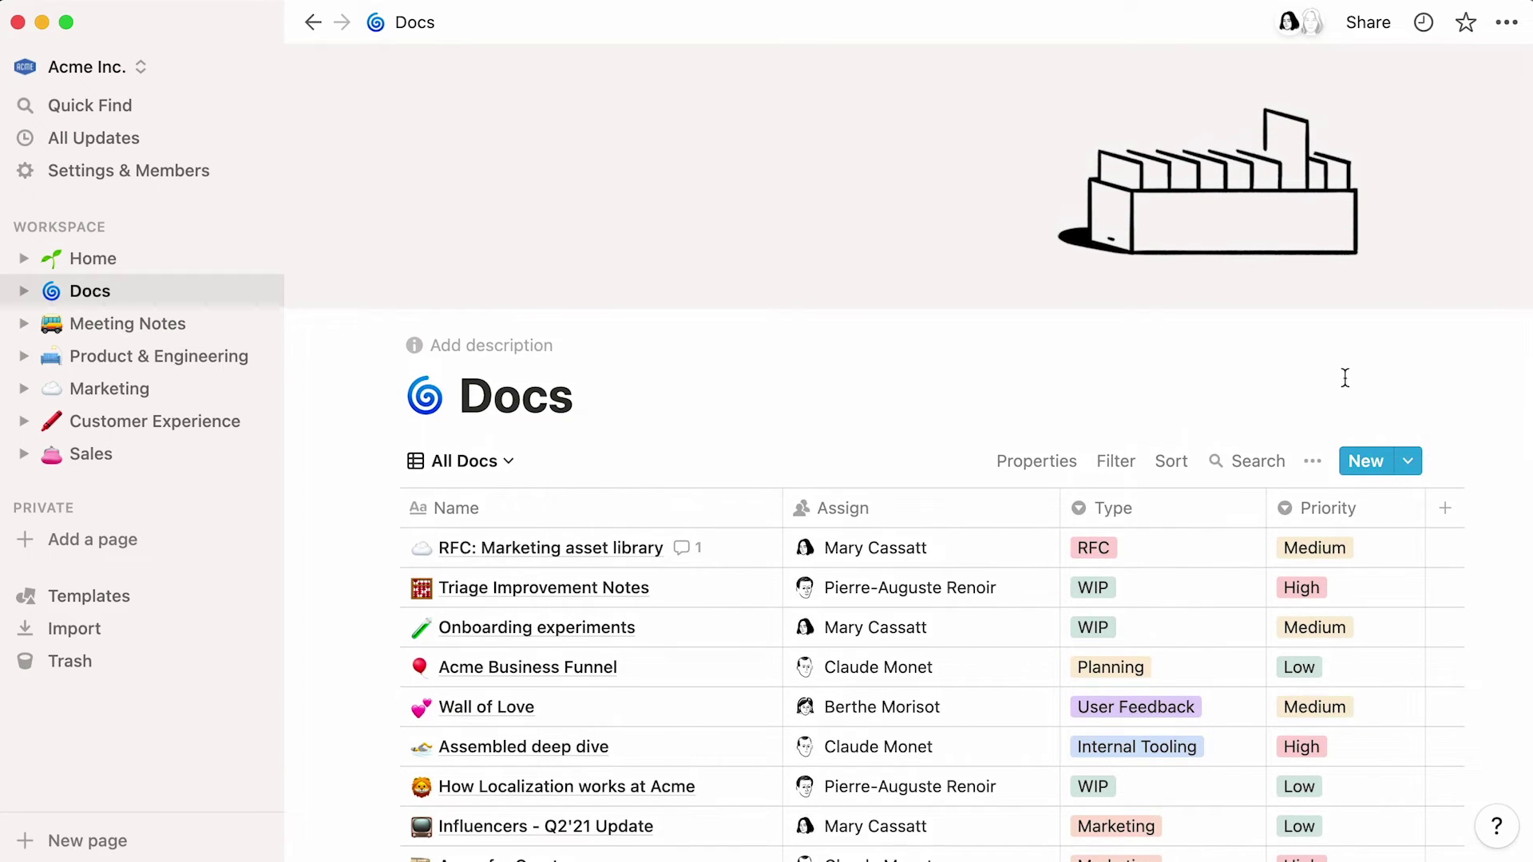
{"action": "left_click", "coordinate": [508, 471]}
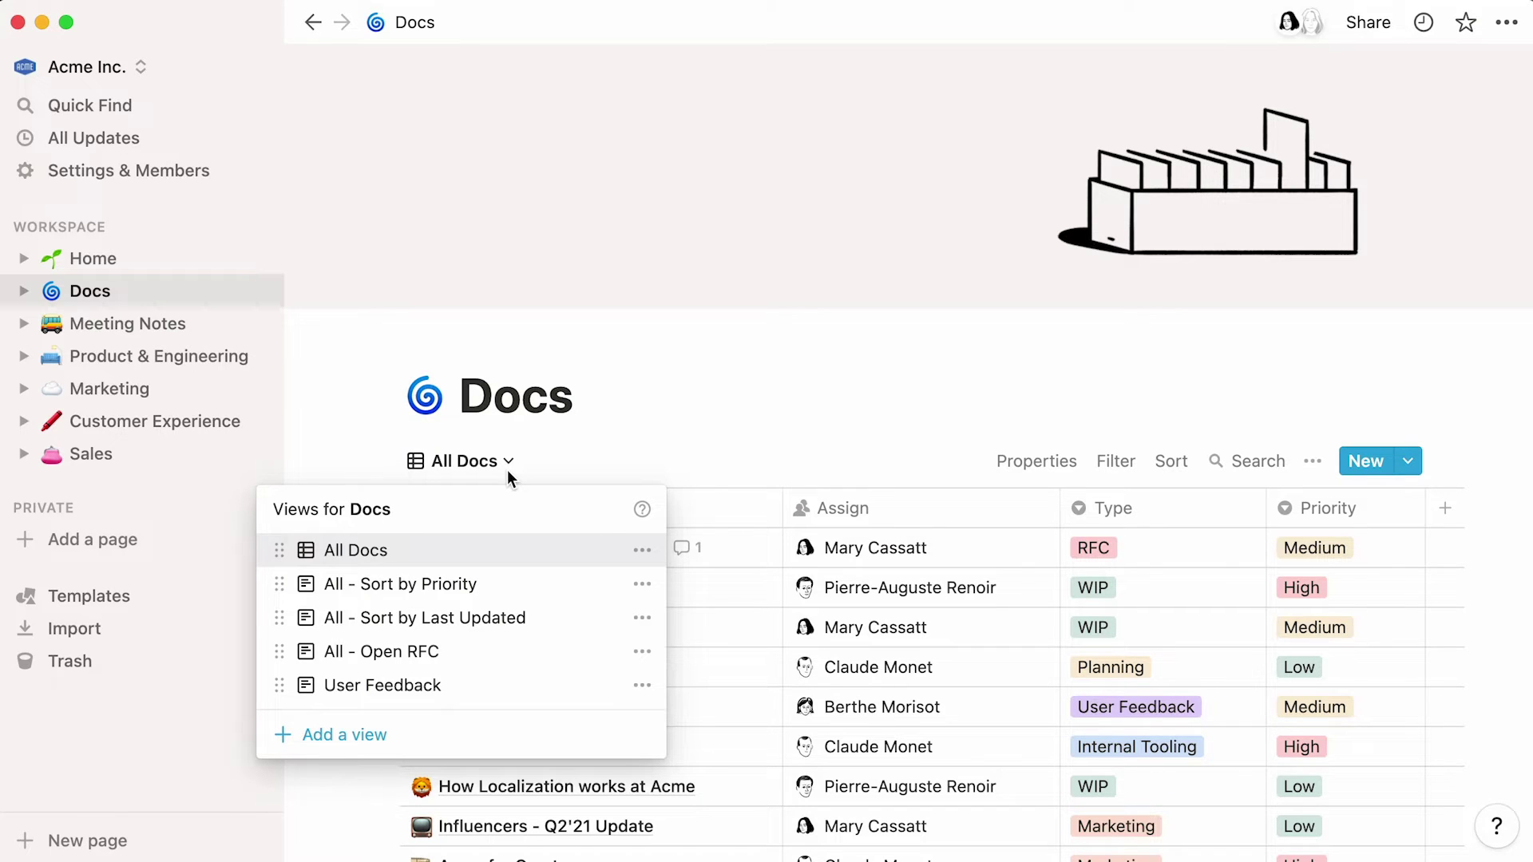
- Switch Docs to the All - Sort by Priority view, then to All - Open RFC
{"action": "left_click", "coordinate": [534, 588]}
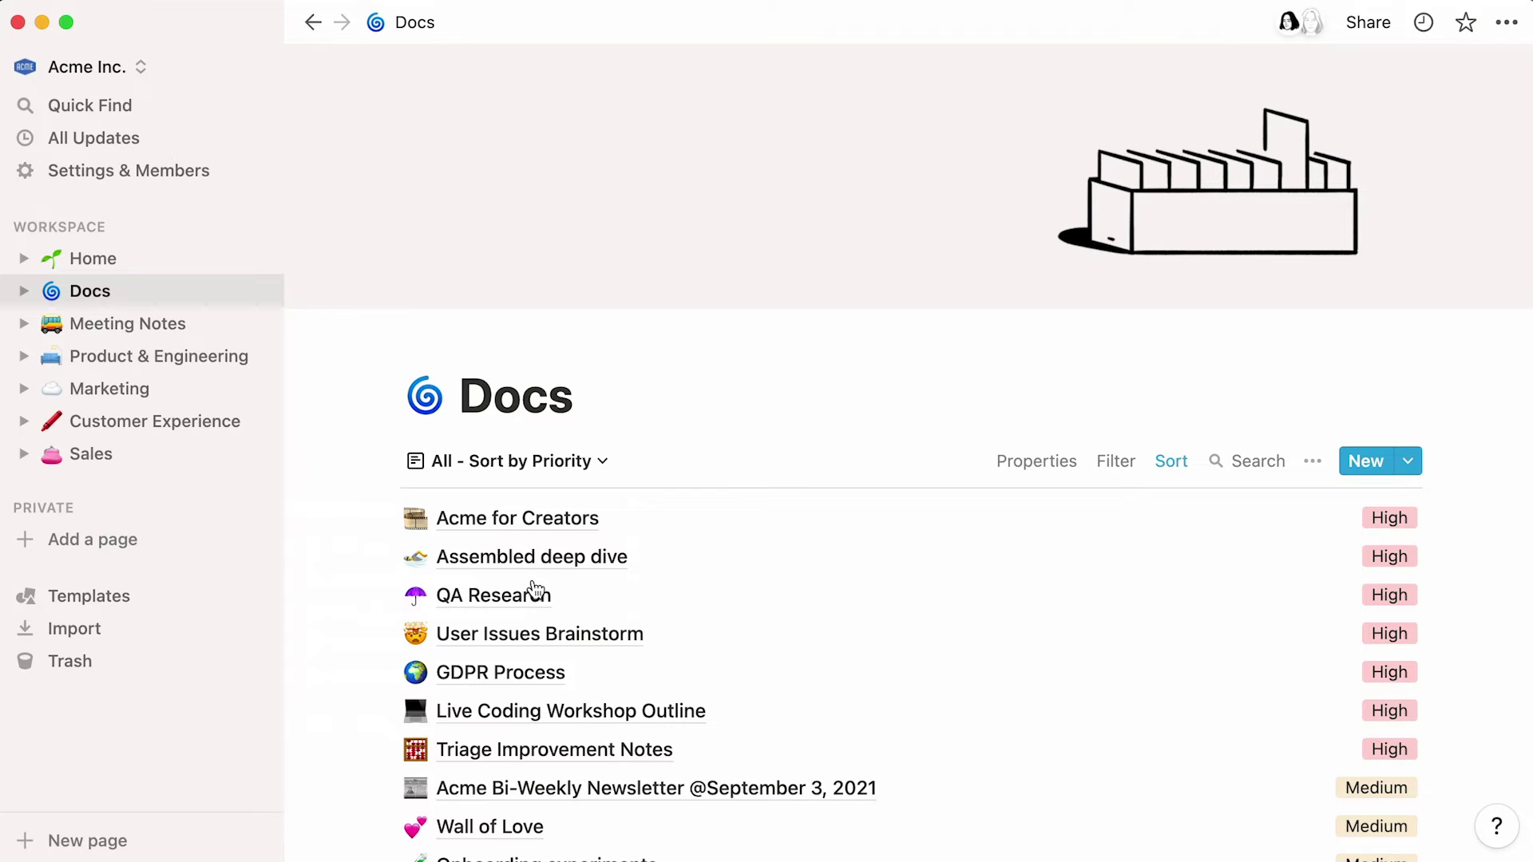
{"action": "left_click", "coordinate": [587, 461]}
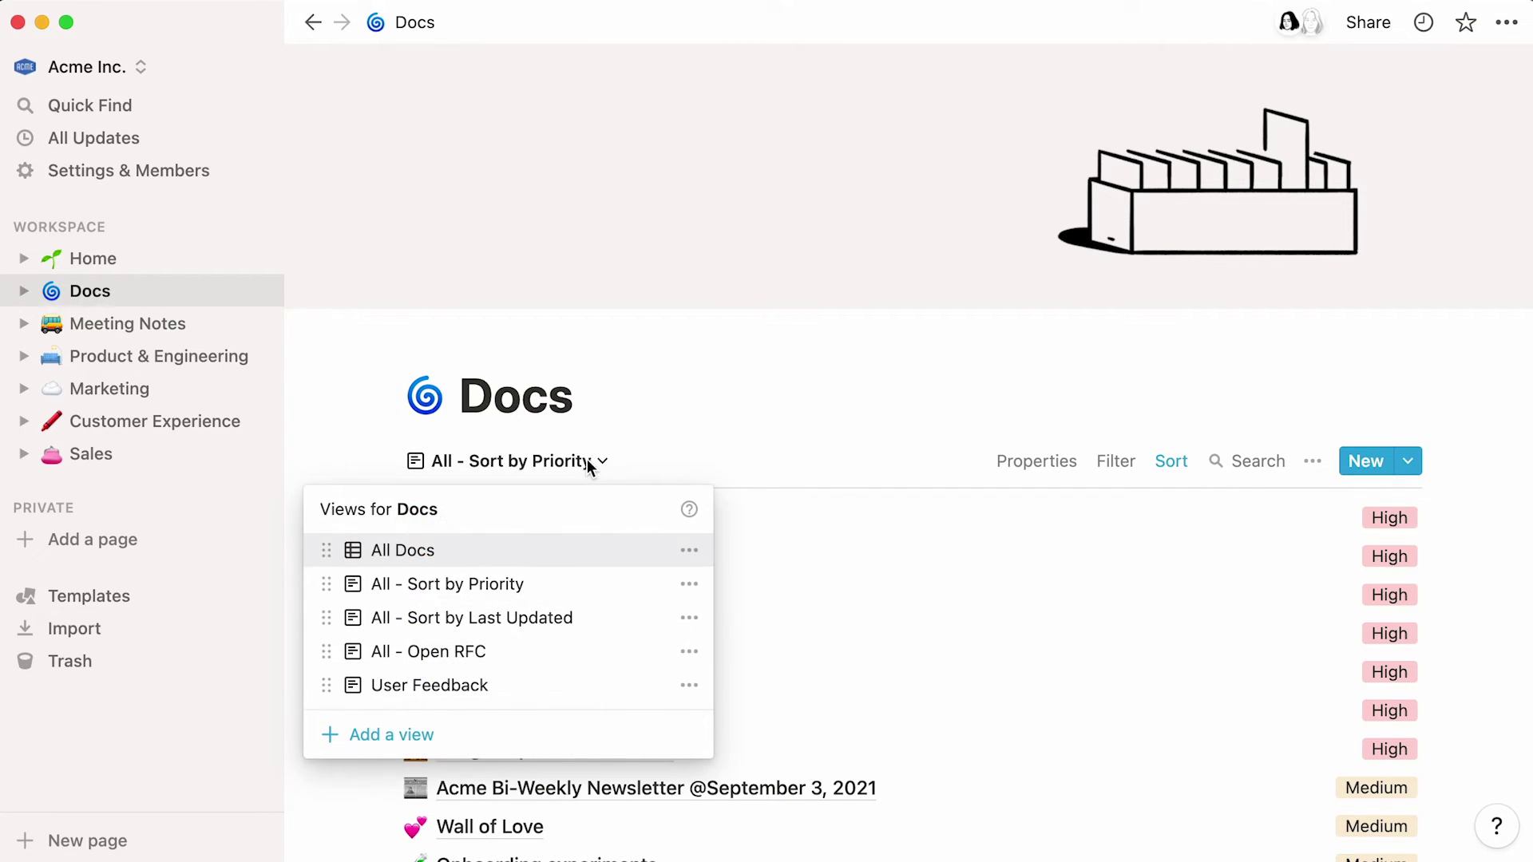
{"action": "left_click", "coordinate": [523, 648]}
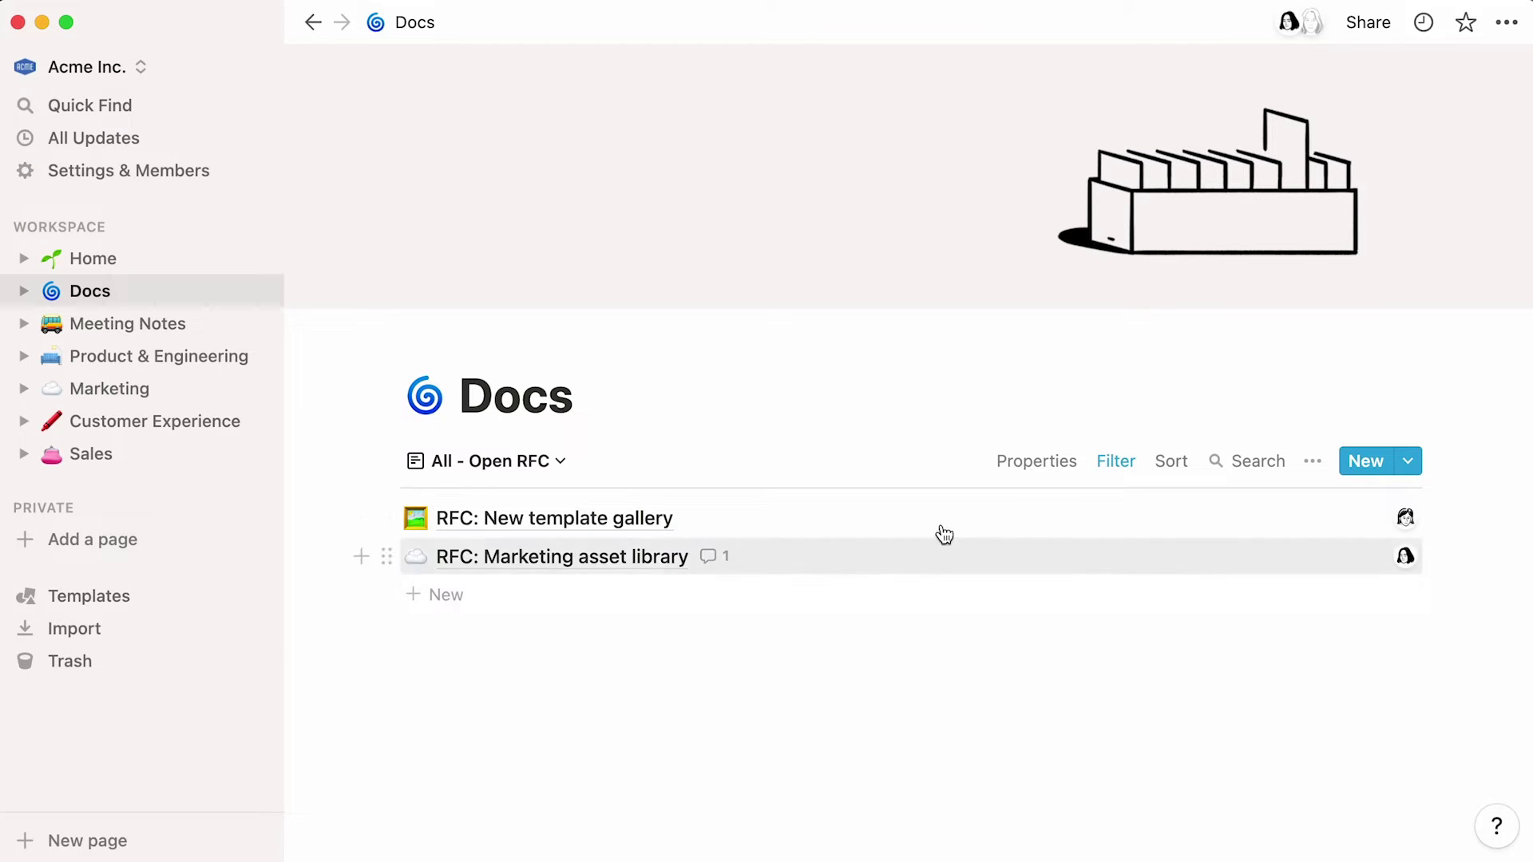
- Check the Open RFC view's Type is RFC filter and sort, then open Meeting Notes
{"action": "left_click", "coordinate": [1109, 467]}
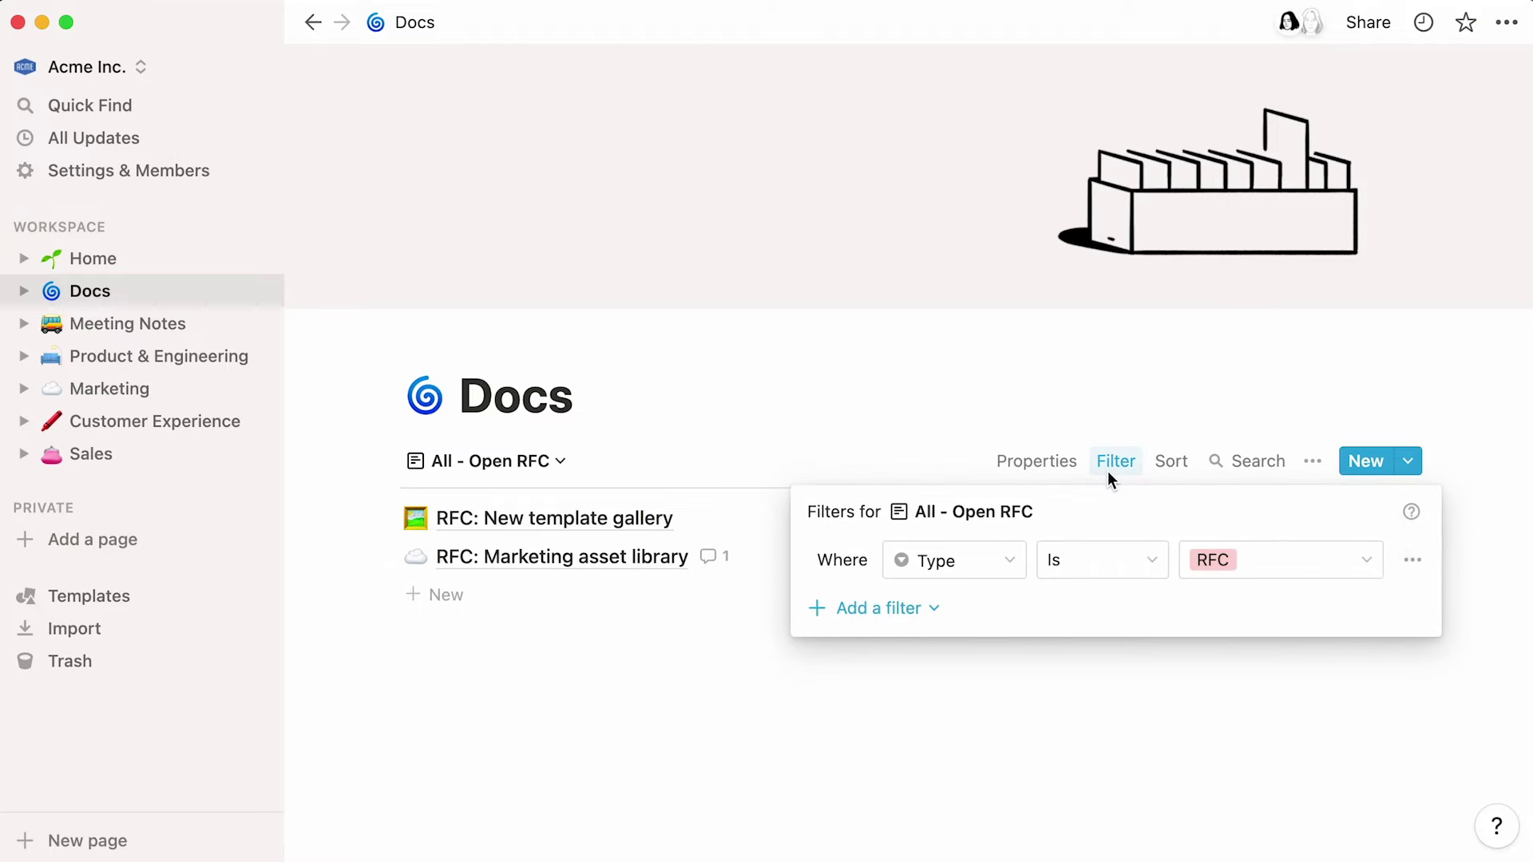
{"action": "left_click", "coordinate": [1171, 471]}
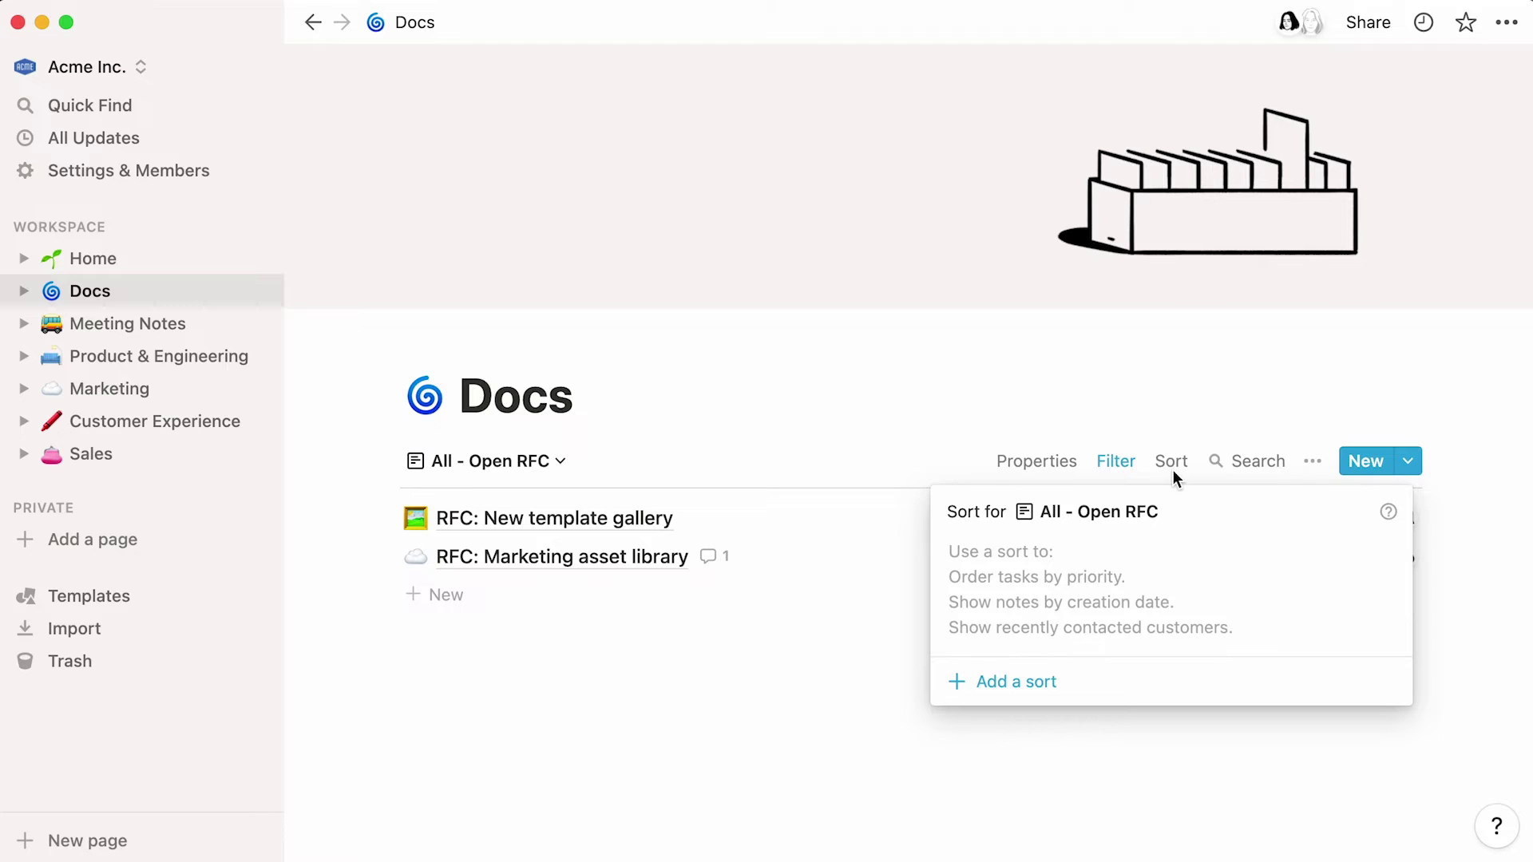
{"action": "left_click", "coordinate": [1172, 469]}
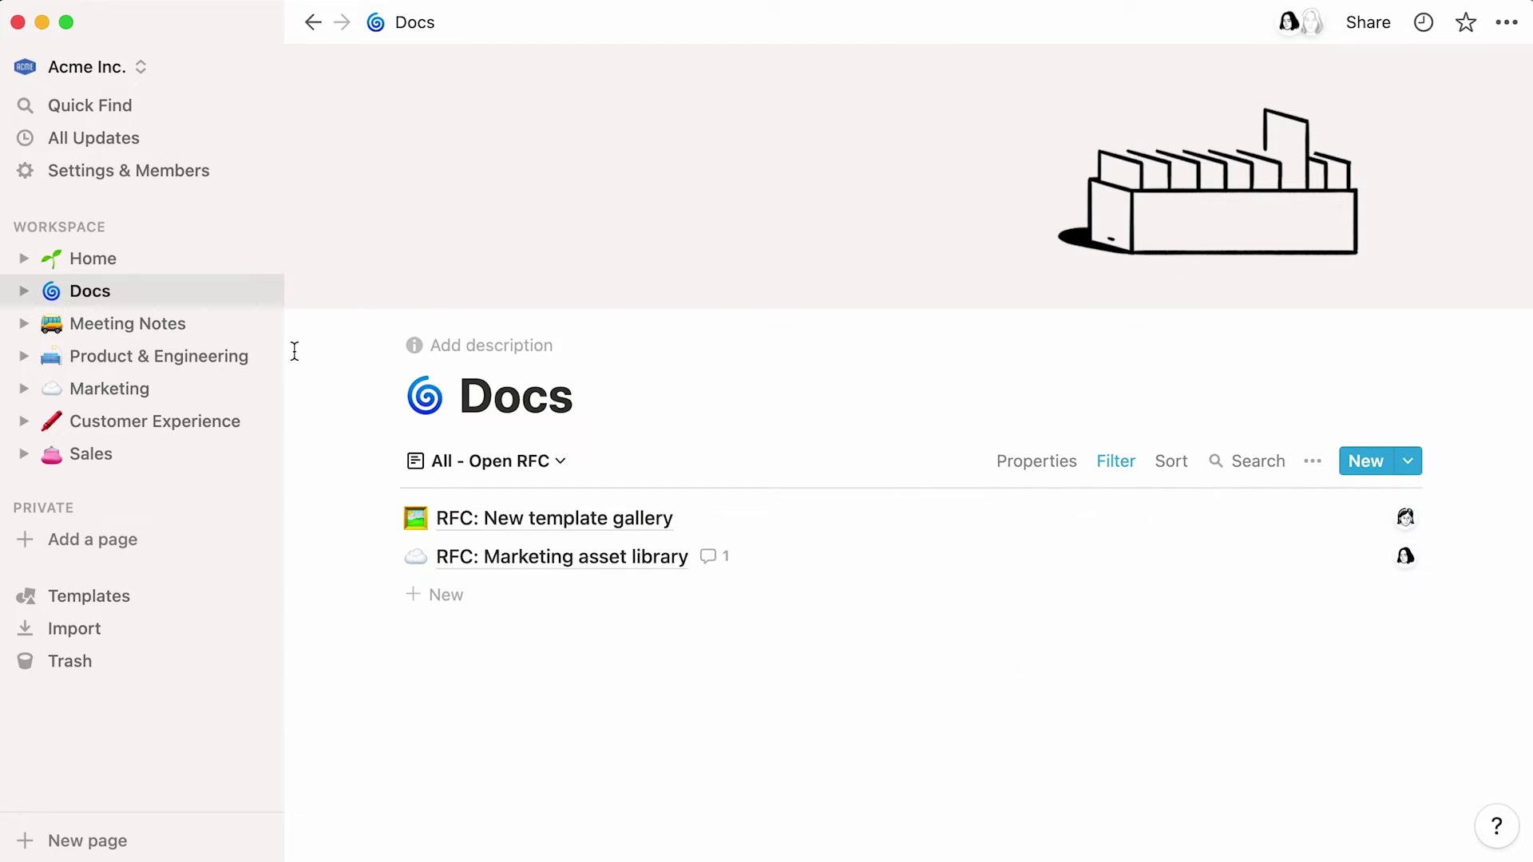
{"action": "left_click", "coordinate": [194, 332]}
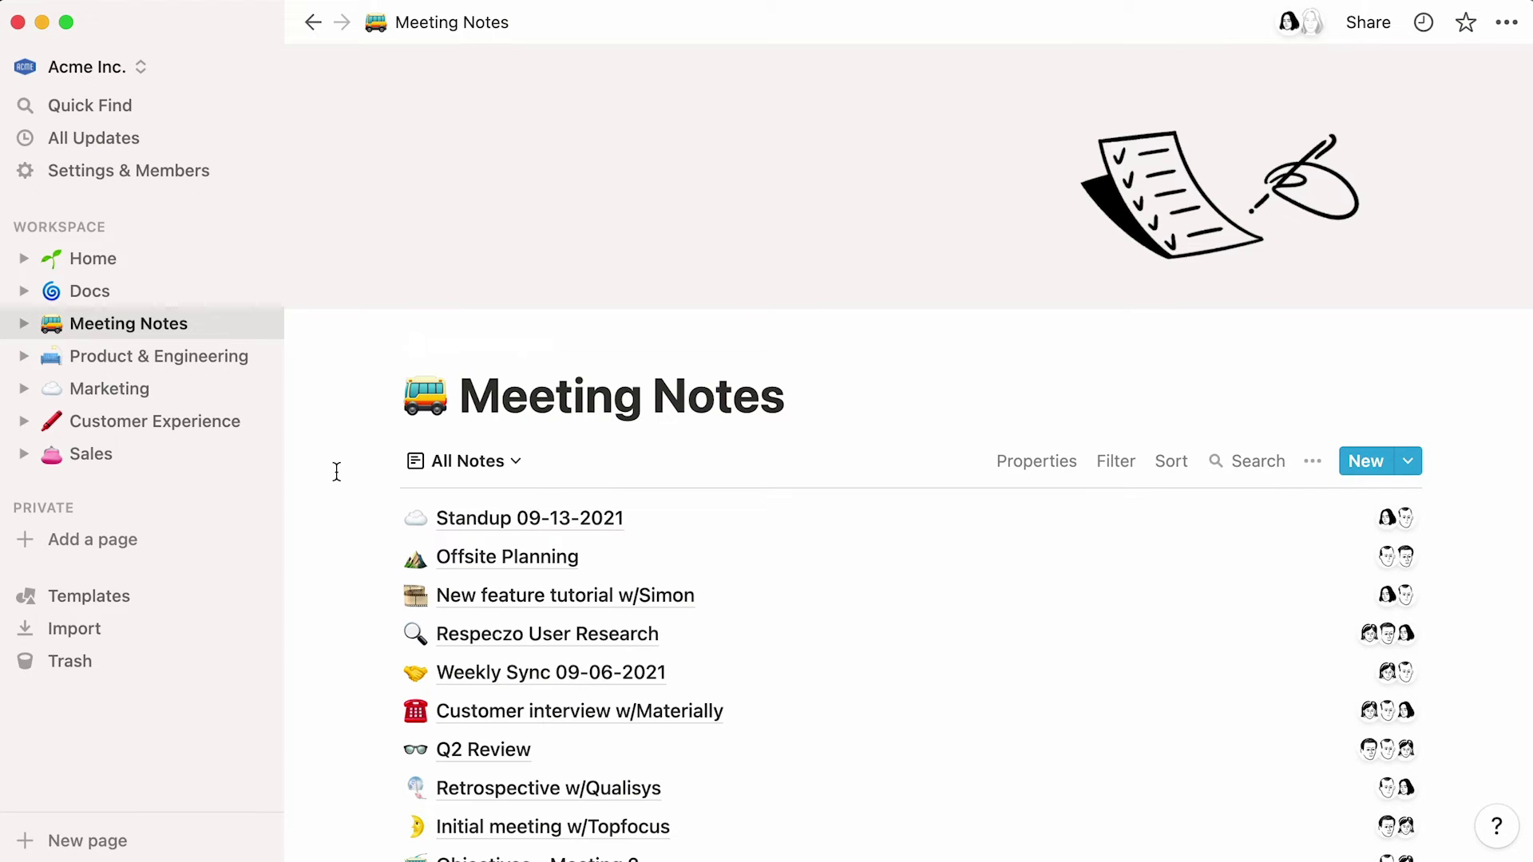
{"action": "scroll", "coordinate": [337, 471], "scroll_direction": "down", "scroll_amount": 5}
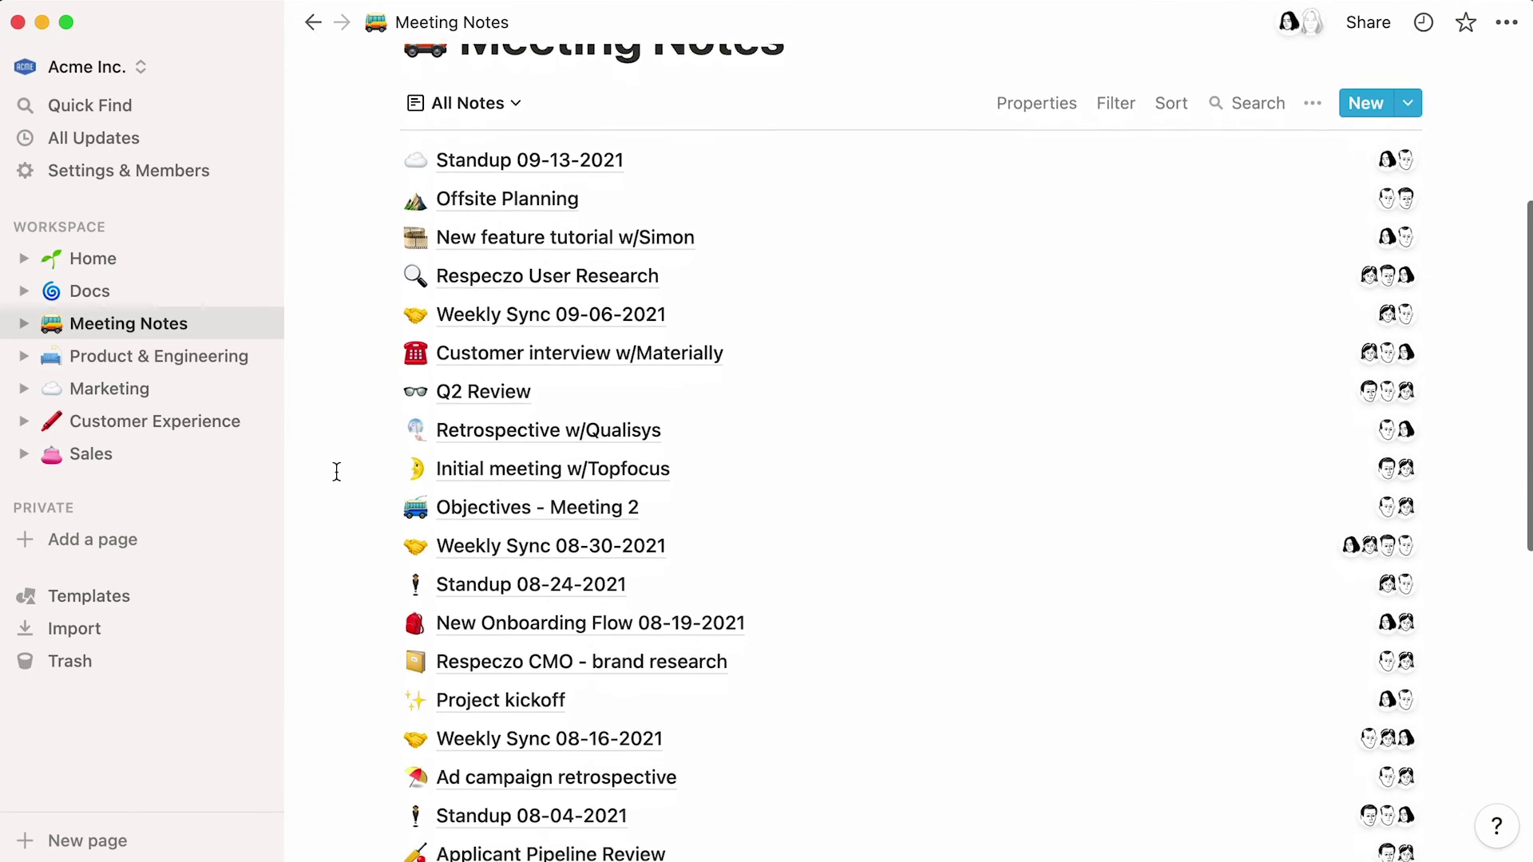
{"action": "scroll", "coordinate": [337, 472], "scroll_direction": "down", "scroll_amount": 1}
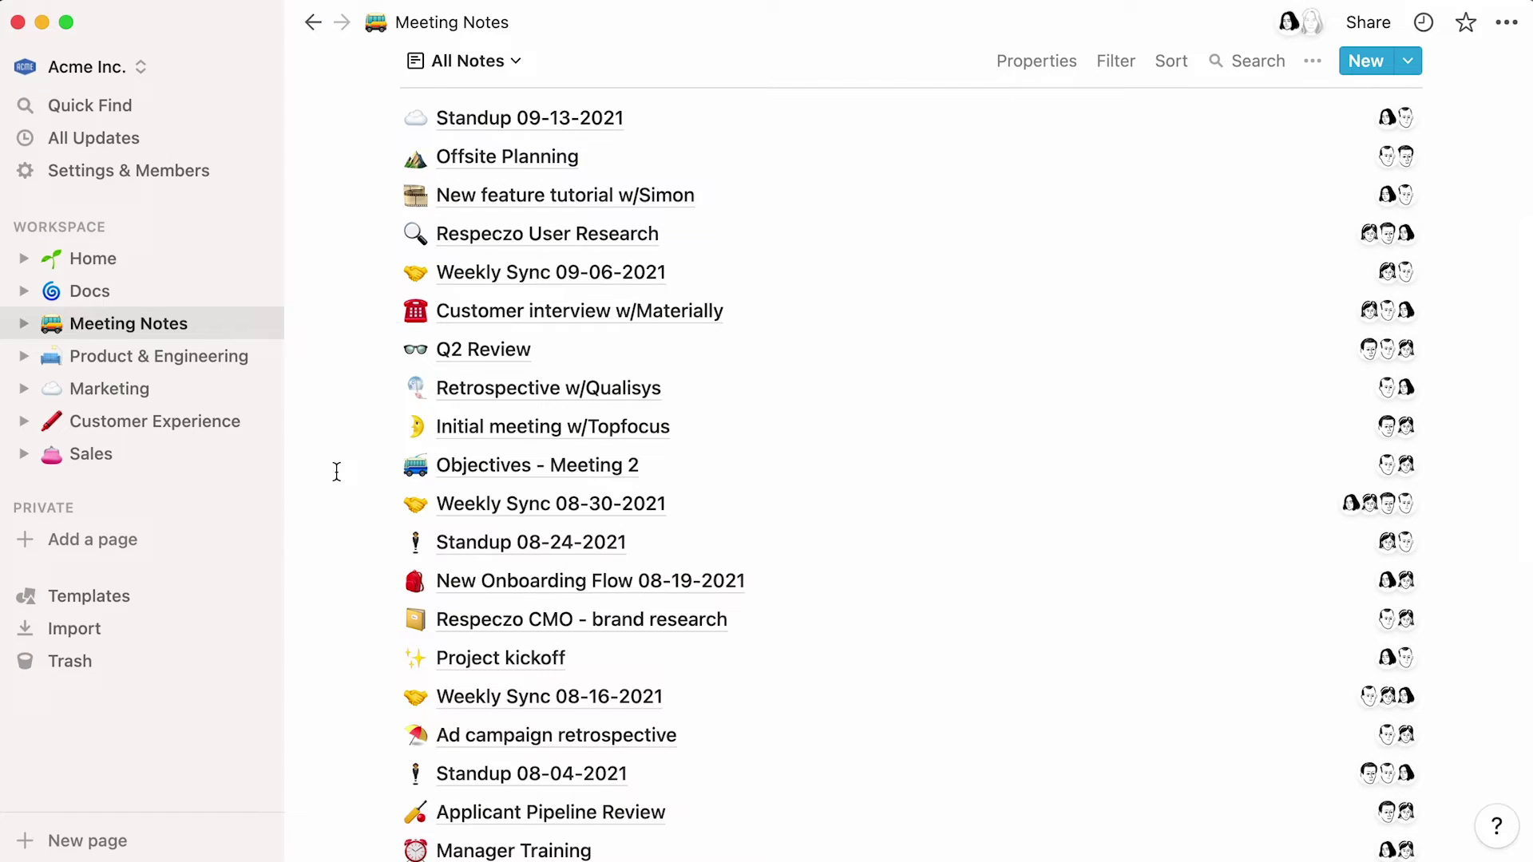
{"action": "left_click", "coordinate": [1234, 61]}
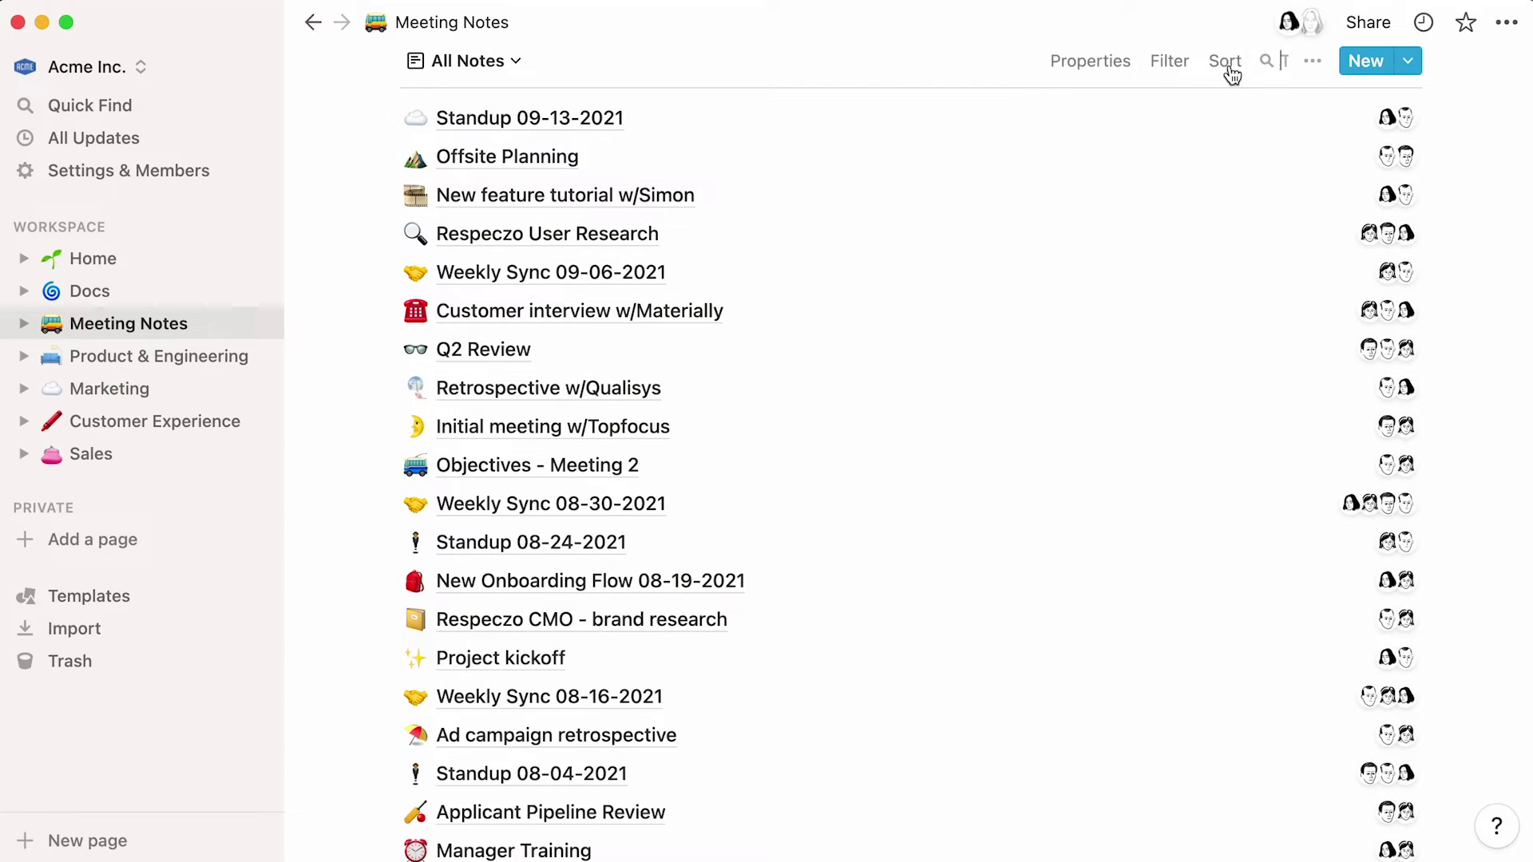
{"action": "type", "text": "brainstorm"}
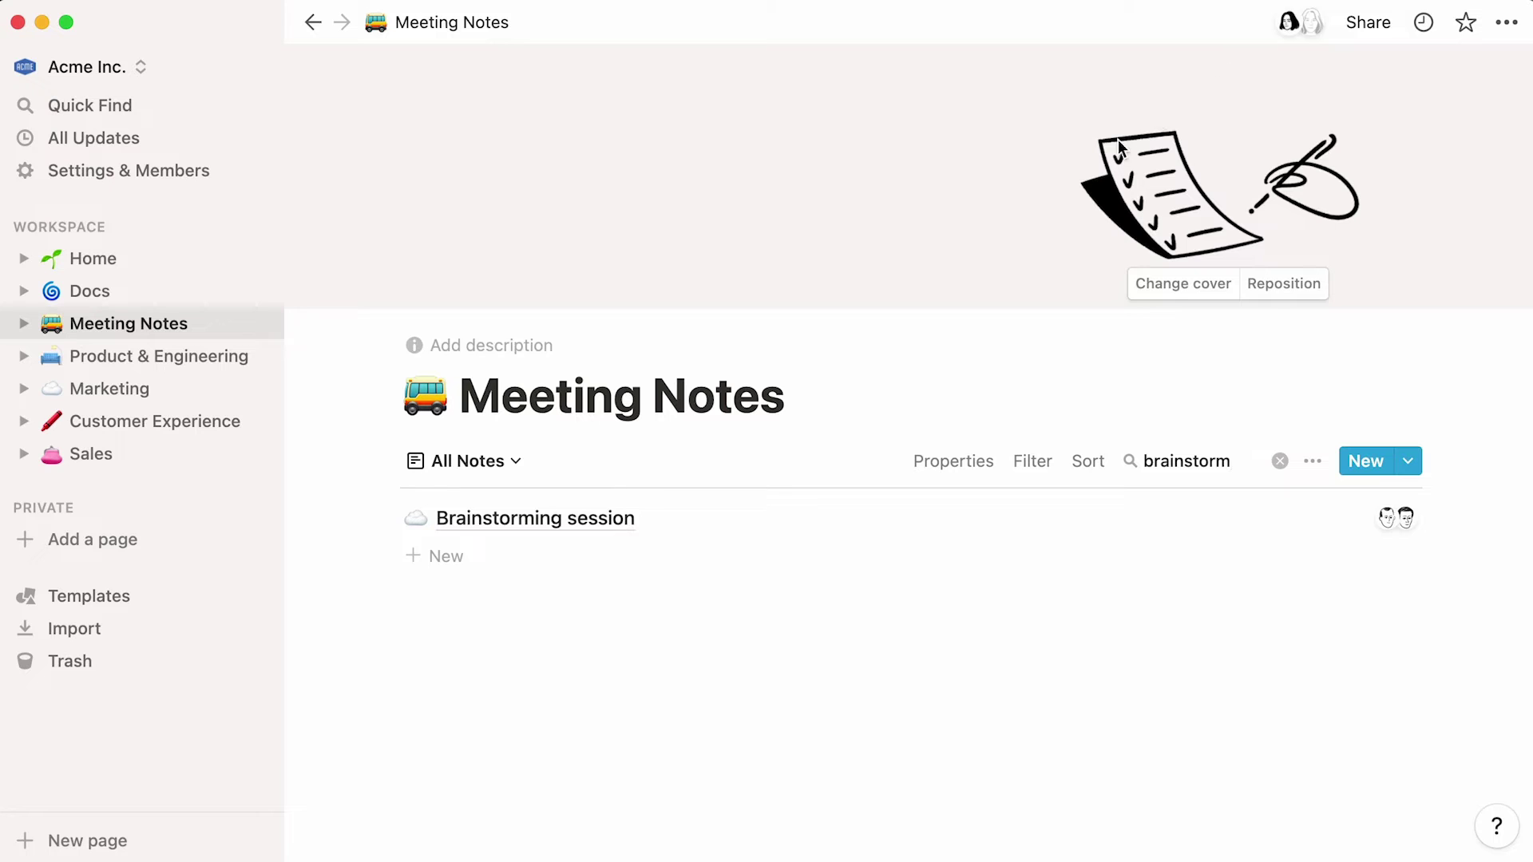
{"action": "left_click", "coordinate": [691, 499]}
{"action": "scroll", "coordinate": [244, 626], "scroll_direction": "down", "scroll_amount": 3}
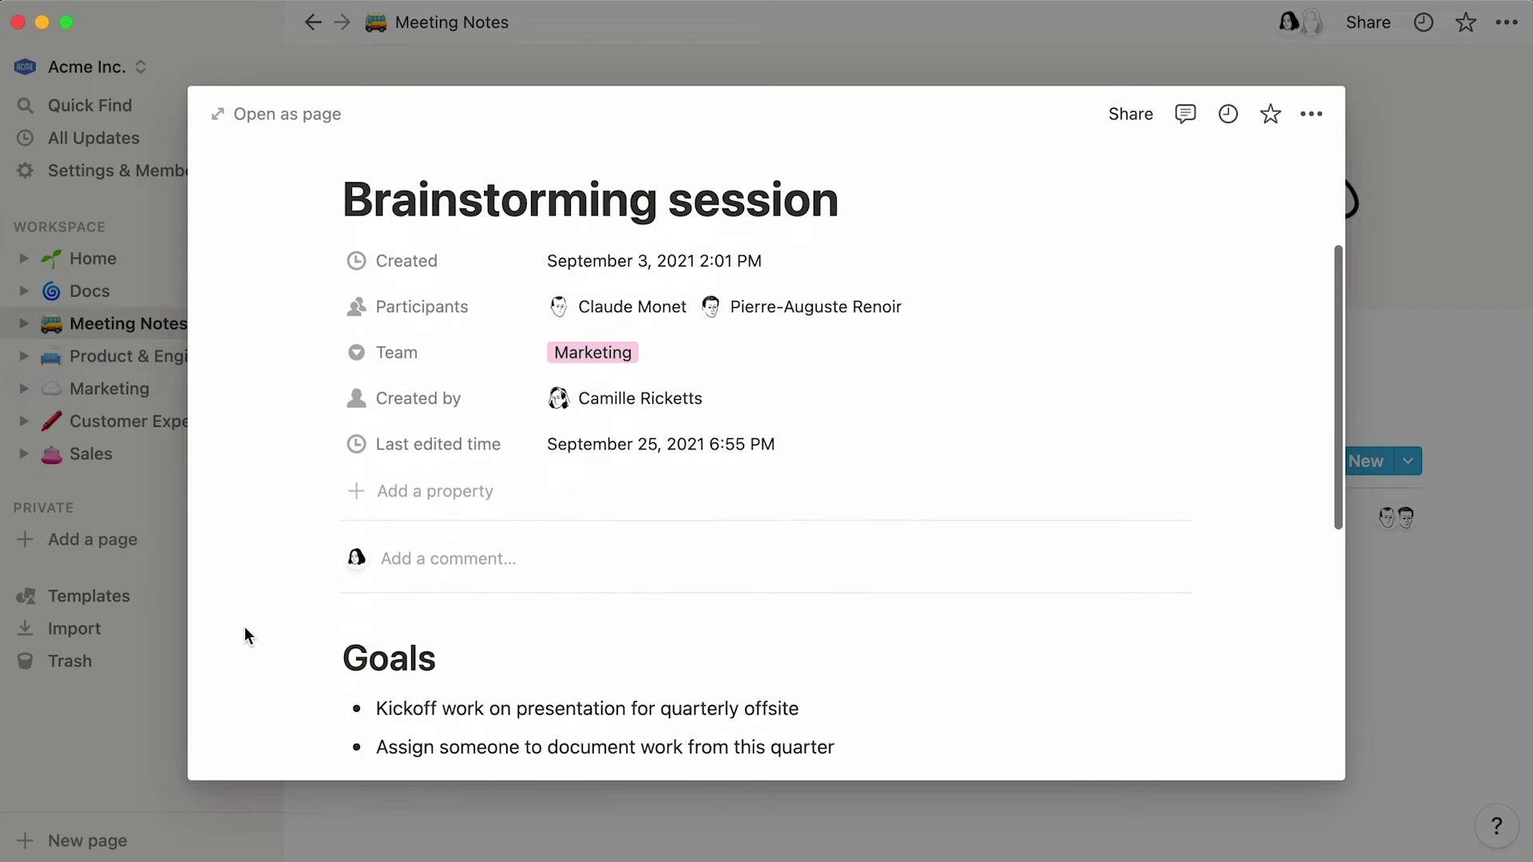
{"action": "scroll", "coordinate": [244, 626], "scroll_direction": "down", "scroll_amount": 6}
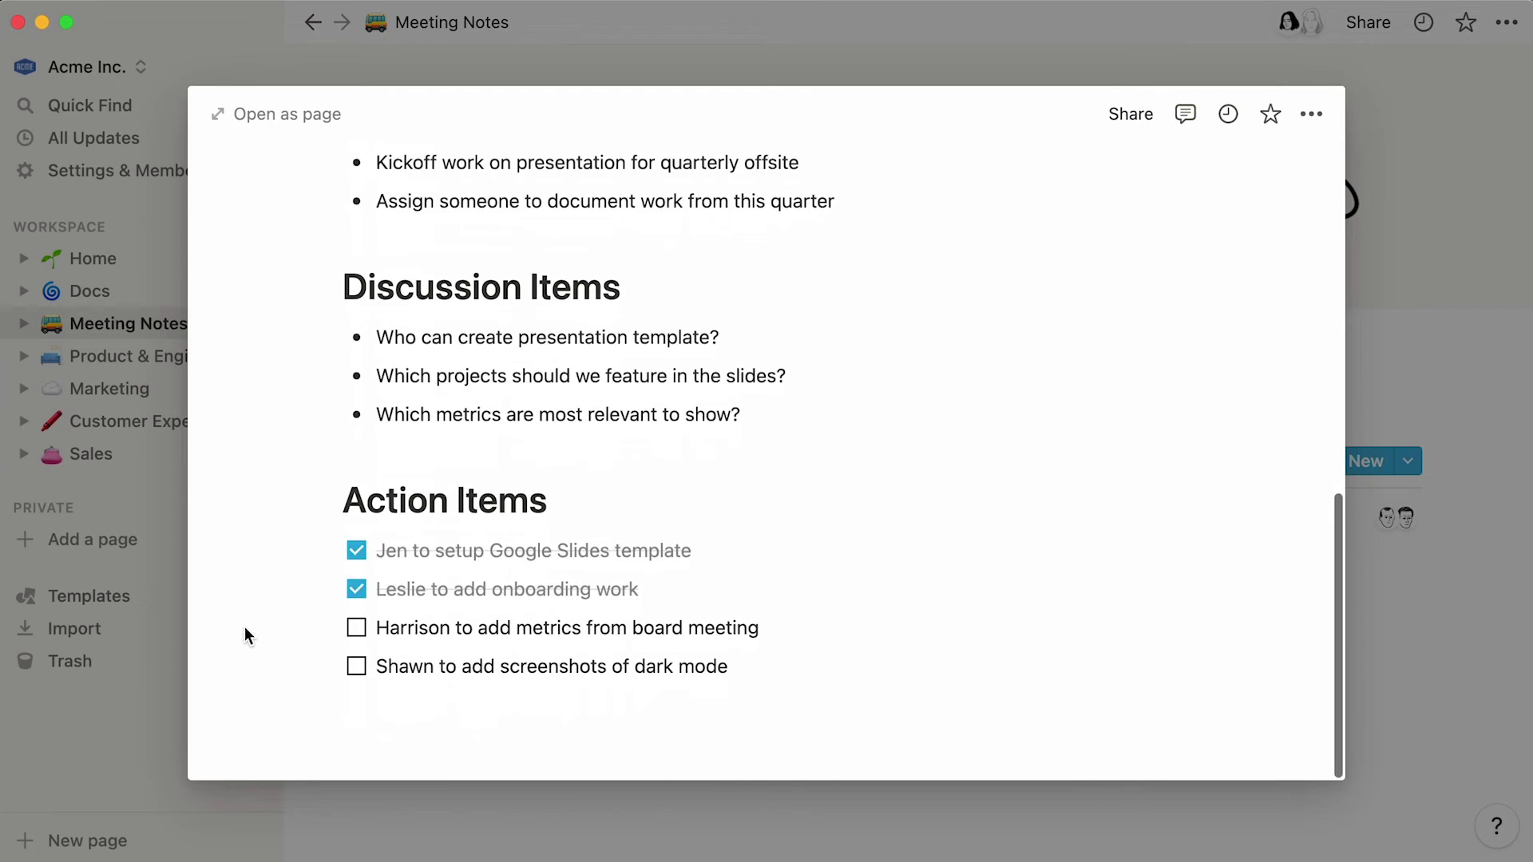
{"action": "scroll", "coordinate": [244, 626], "scroll_direction": "up", "scroll_amount": 8}
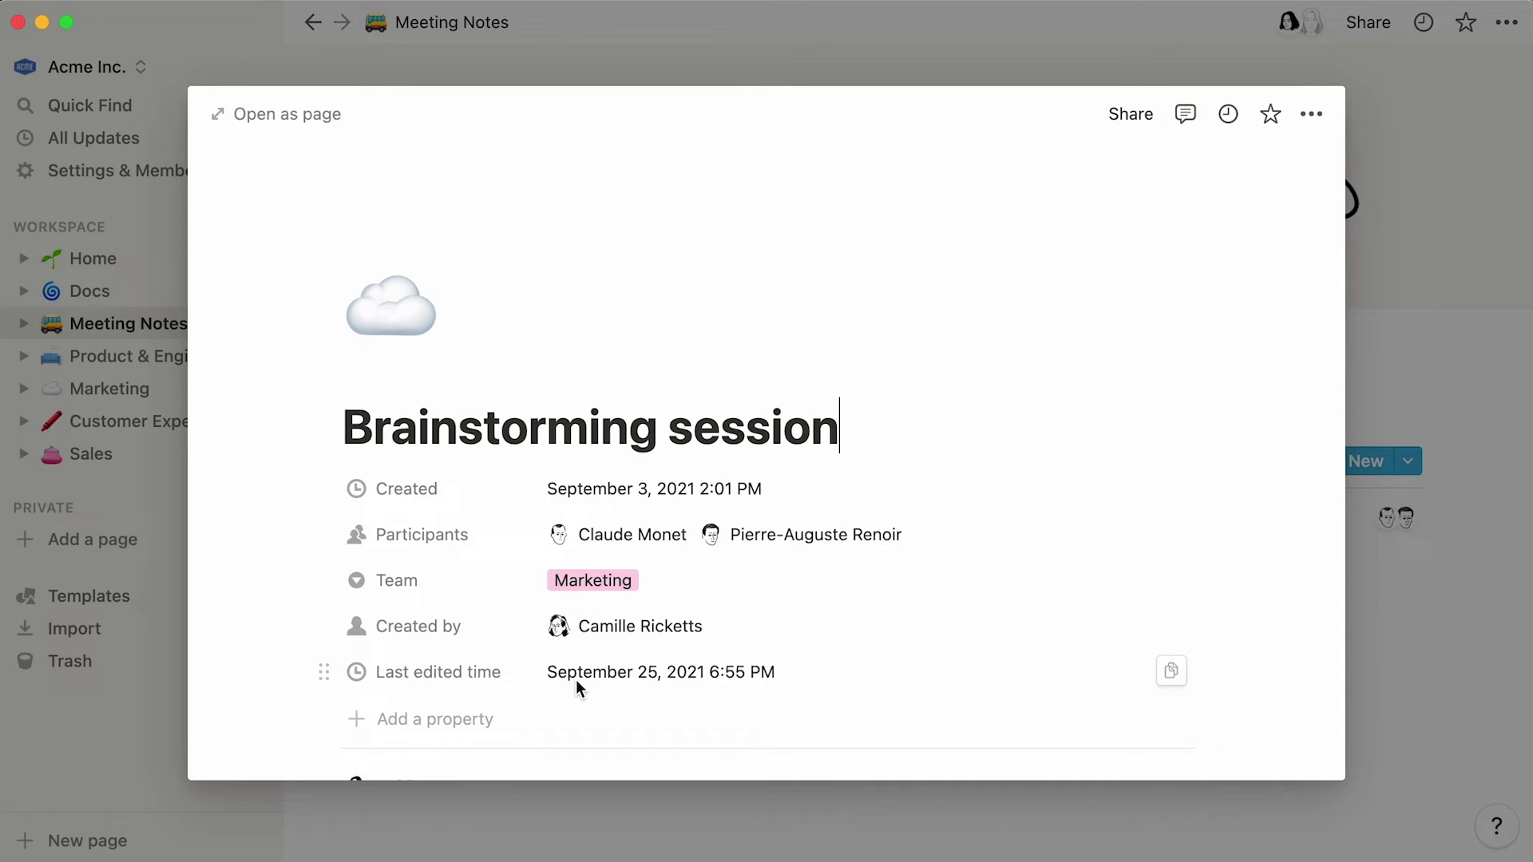
- Close the note preview and switch Meeting Notes via Weekly Syncs to the By Team board
{"action": "left_click", "coordinate": [1367, 385]}
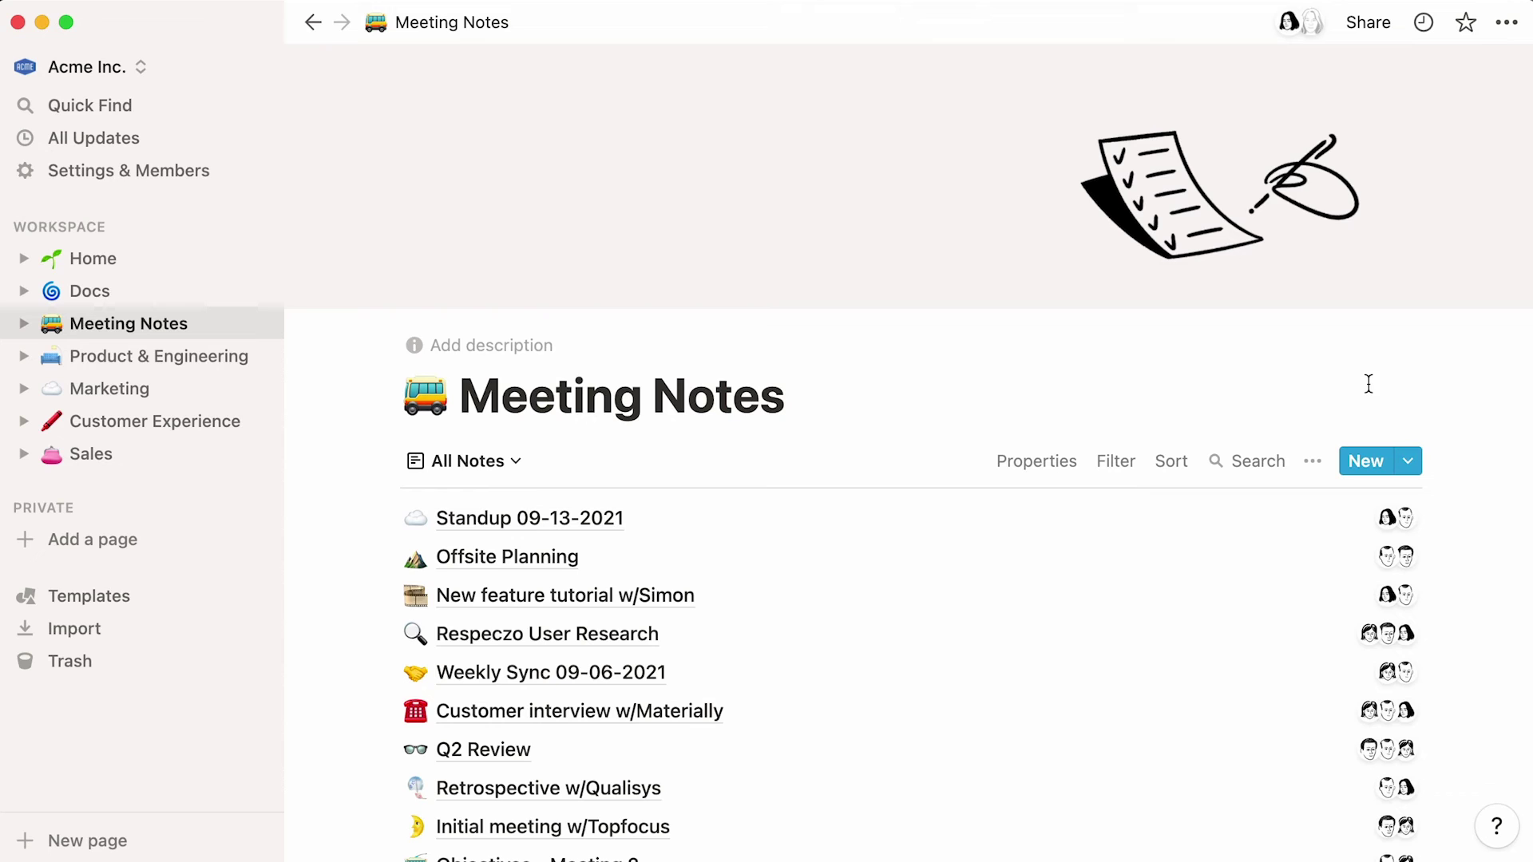
{"action": "left_click", "coordinate": [523, 469]}
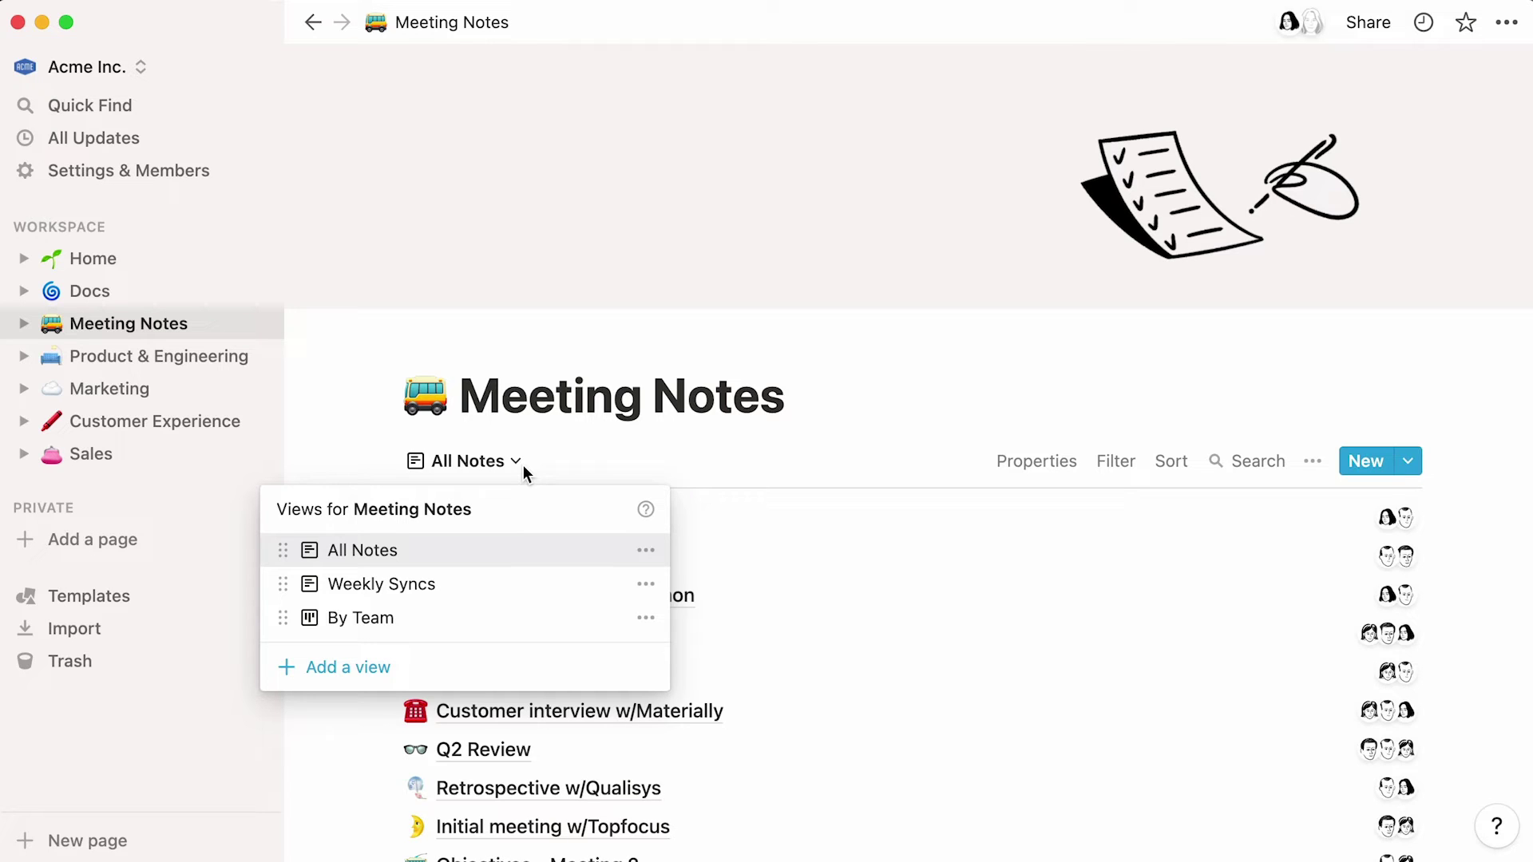
{"action": "left_click", "coordinate": [519, 583]}
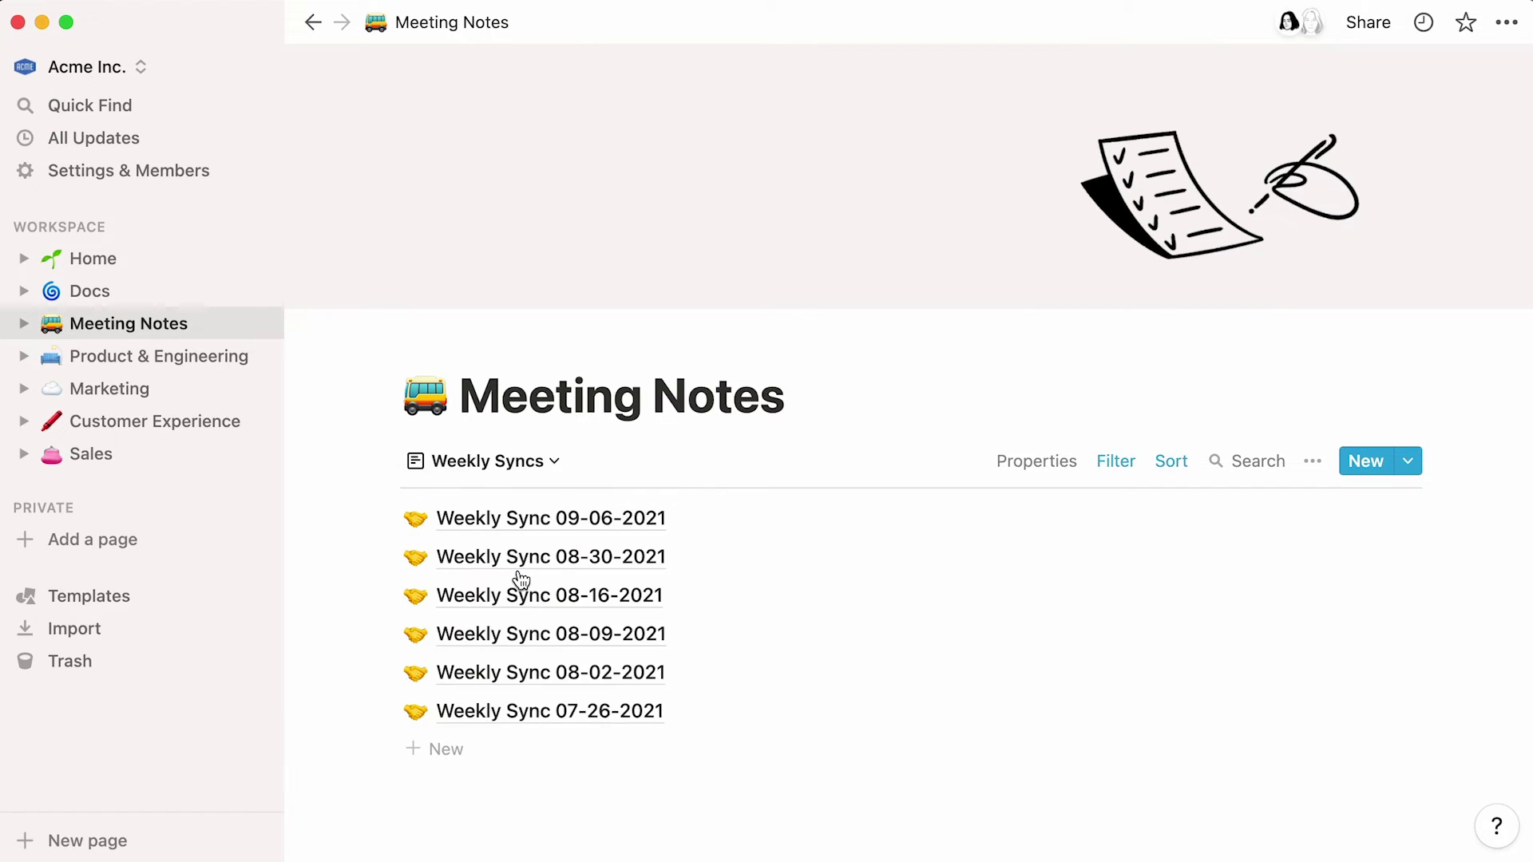
{"action": "left_click", "coordinate": [543, 467]}
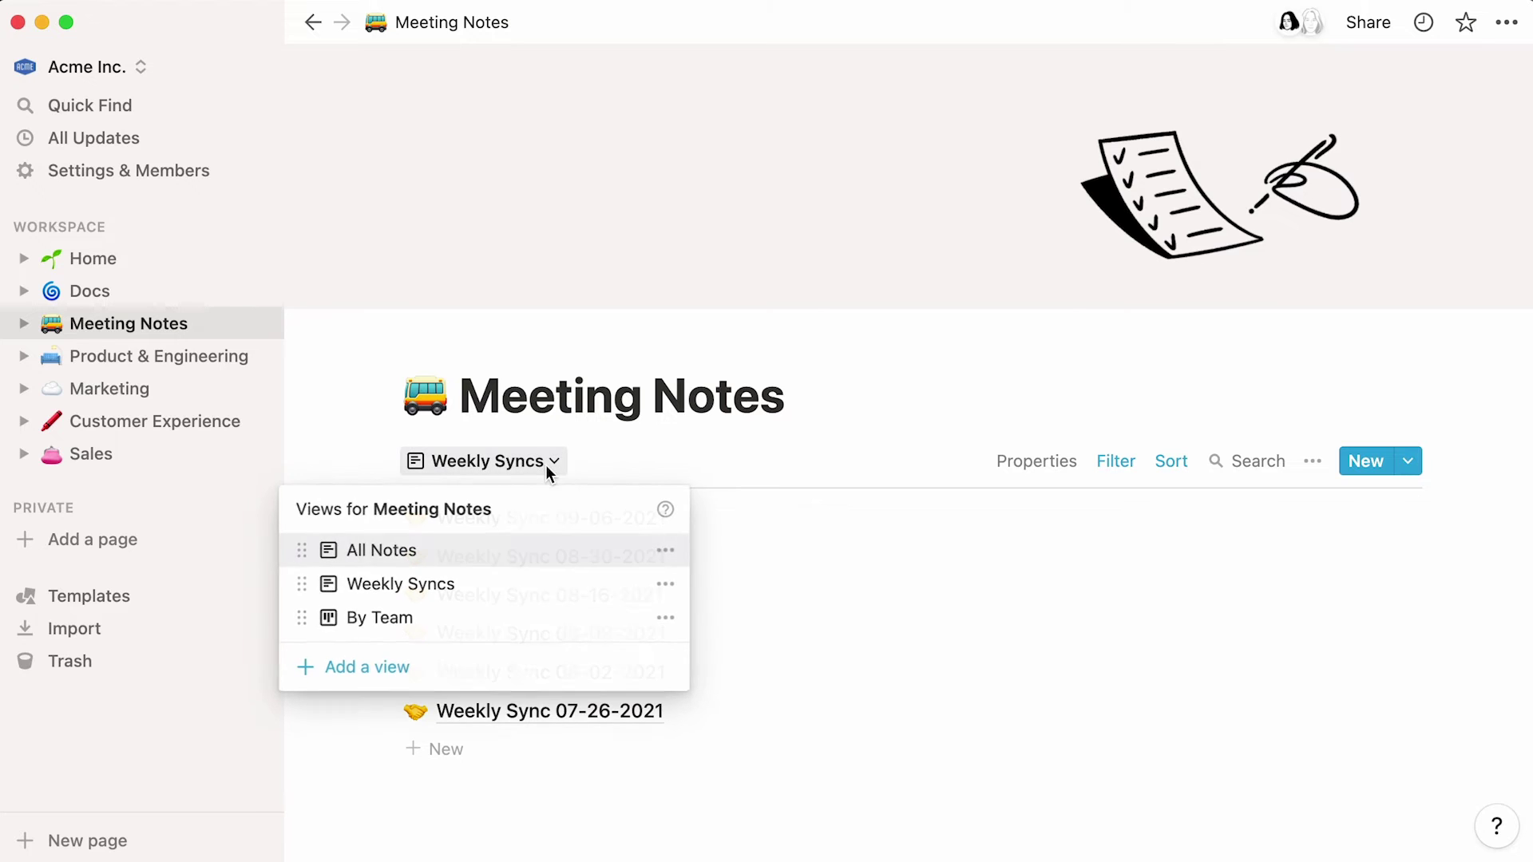
{"action": "left_click", "coordinate": [532, 629]}
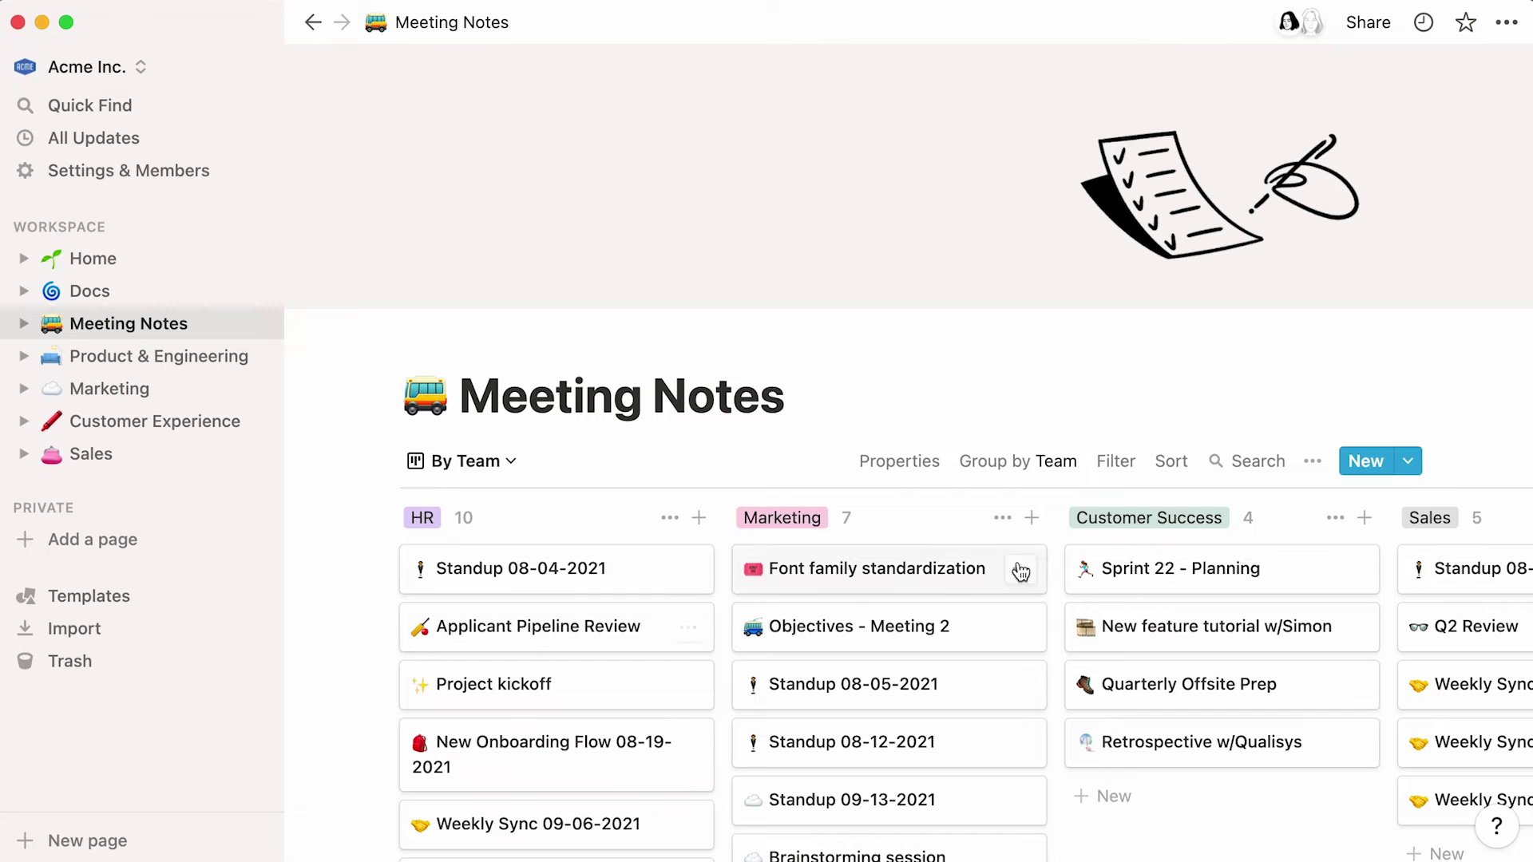
- Create a new Meeting Notes template titled 'Marketing Standup' with a page icon
{"action": "left_click", "coordinate": [1408, 478]}
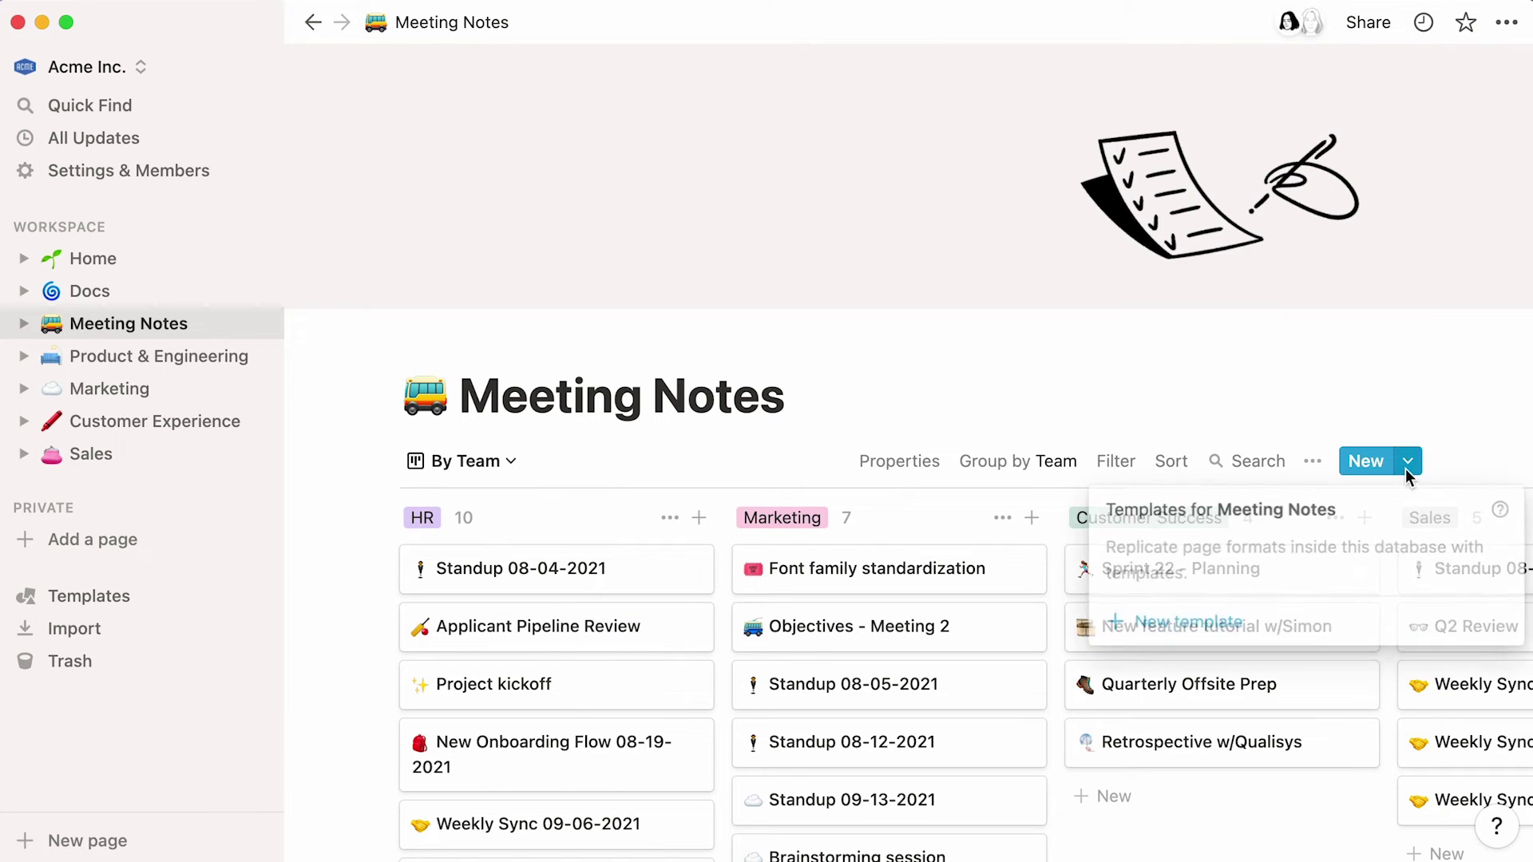
{"action": "left_click", "coordinate": [1284, 634]}
{"action": "type", "text": "Marketing Standup"}
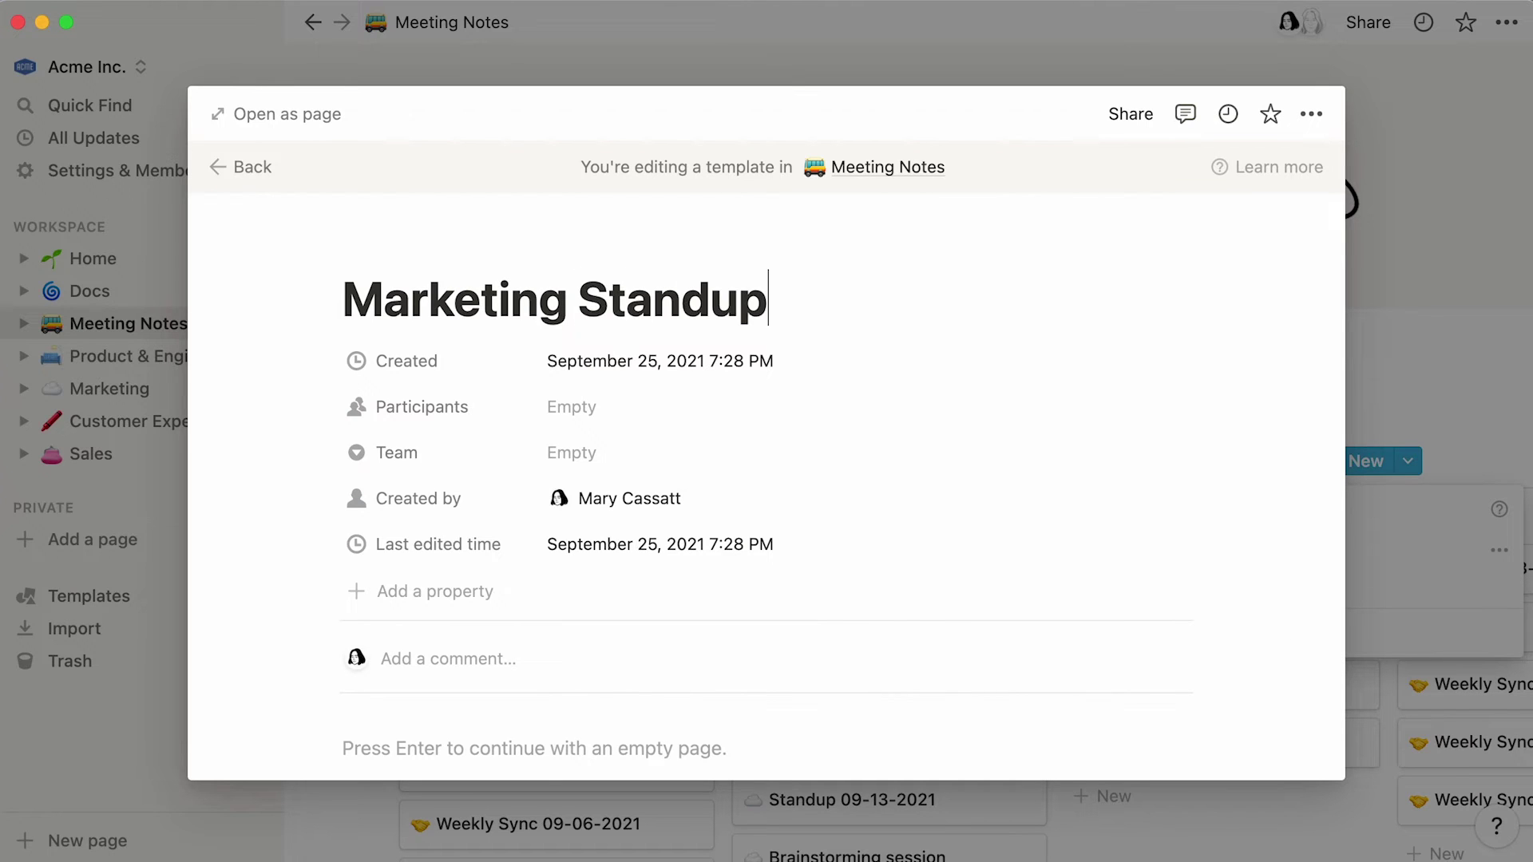
{"action": "left_click", "coordinate": [413, 250]}
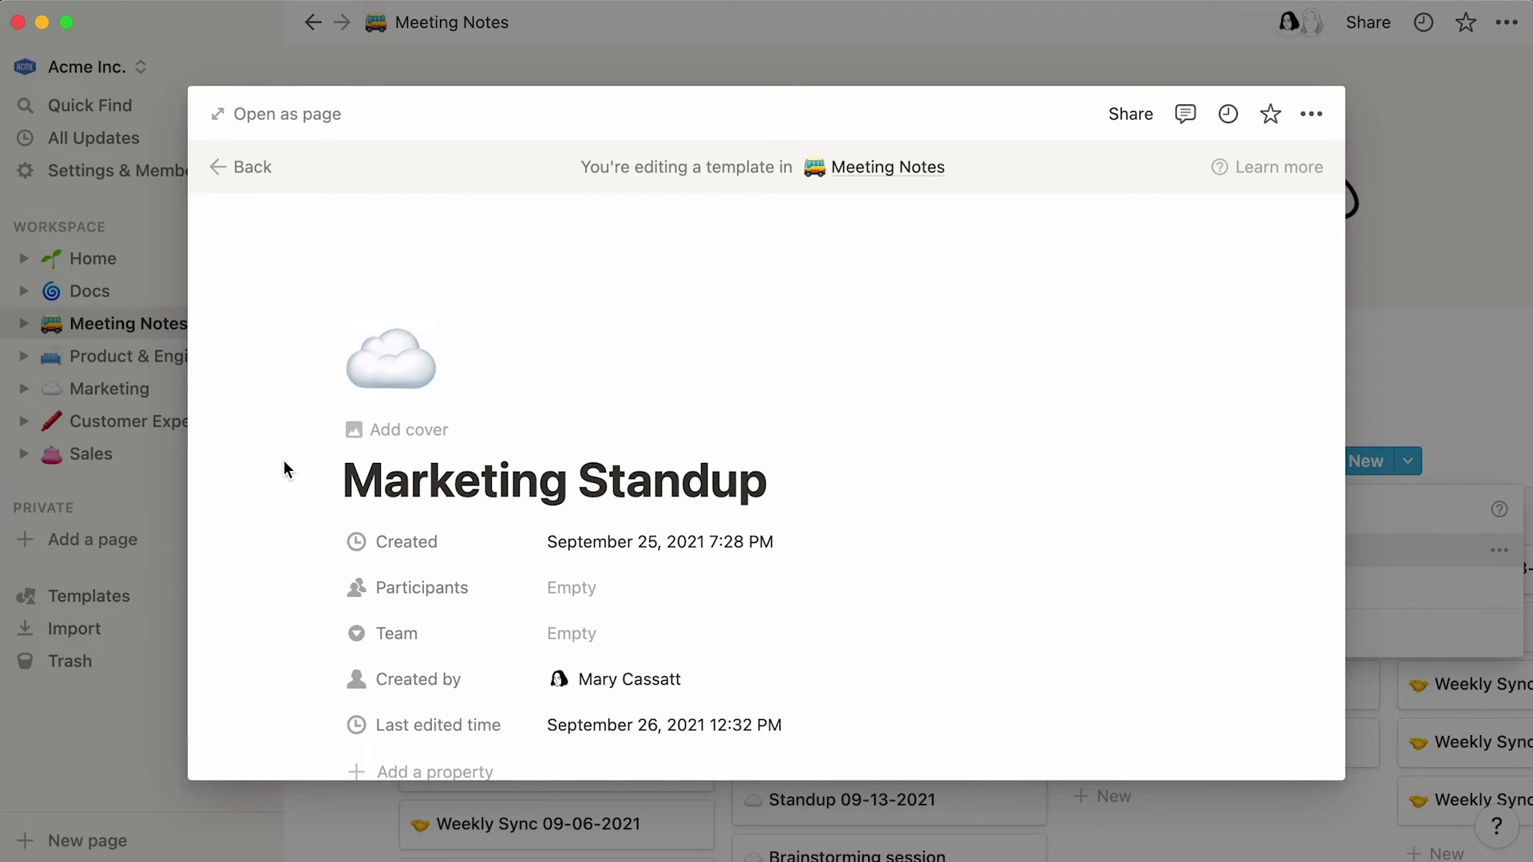
{"action": "scroll", "coordinate": [280, 475], "scroll_direction": "down", "scroll_amount": 5}
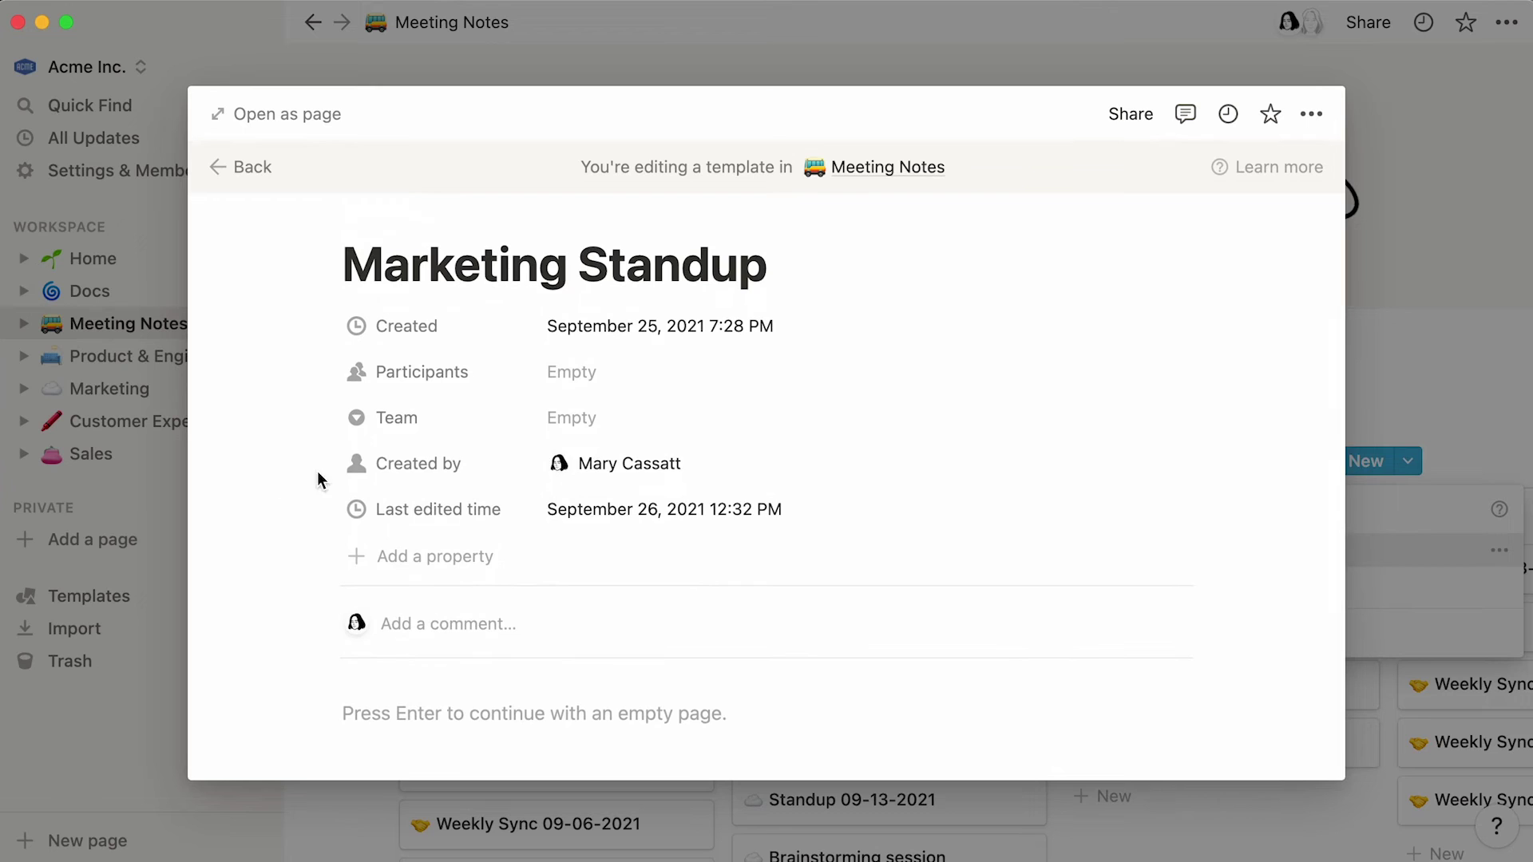
- Set the template's Team to Marketing, paste in the standup headings, and close it
{"action": "left_click", "coordinate": [636, 423]}
{"action": "left_click", "coordinate": [698, 530]}
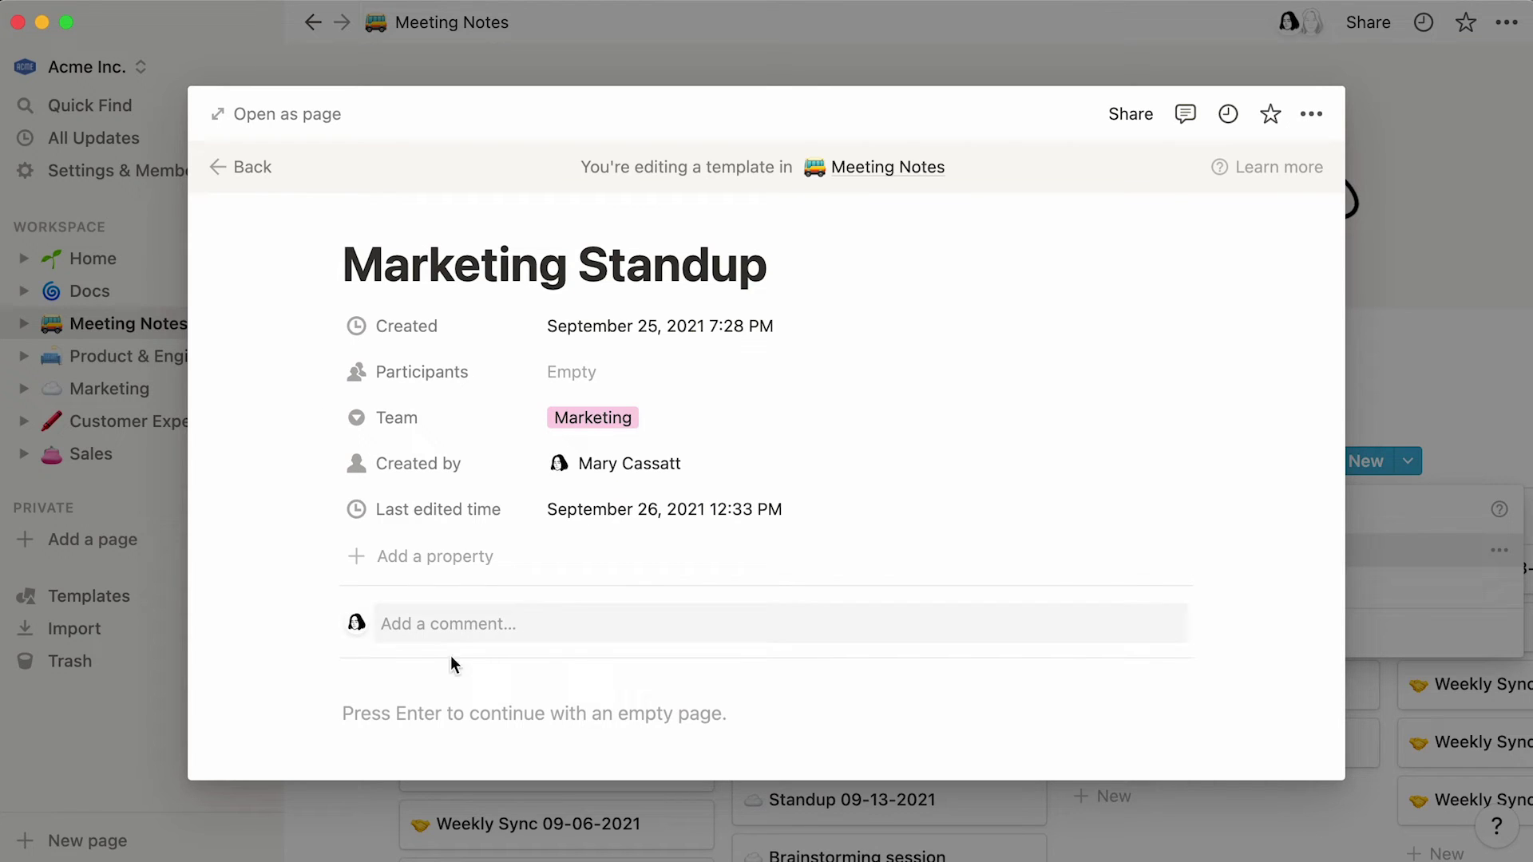
{"action": "right_click", "coordinate": [380, 702]}
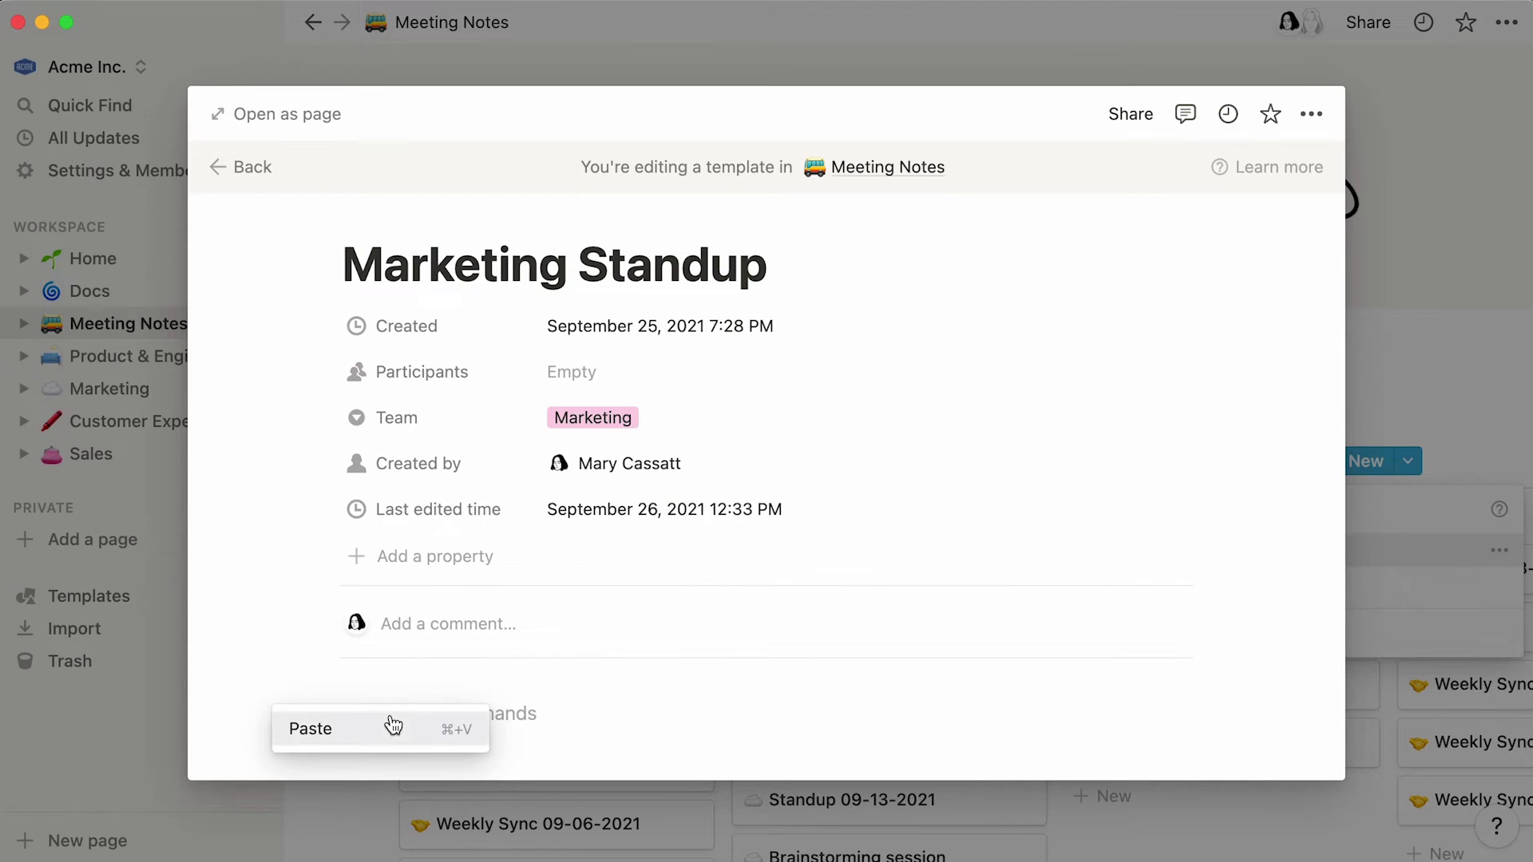
{"action": "left_click", "coordinate": [393, 728]}
{"action": "scroll", "coordinate": [256, 739], "scroll_direction": "down", "scroll_amount": 5}
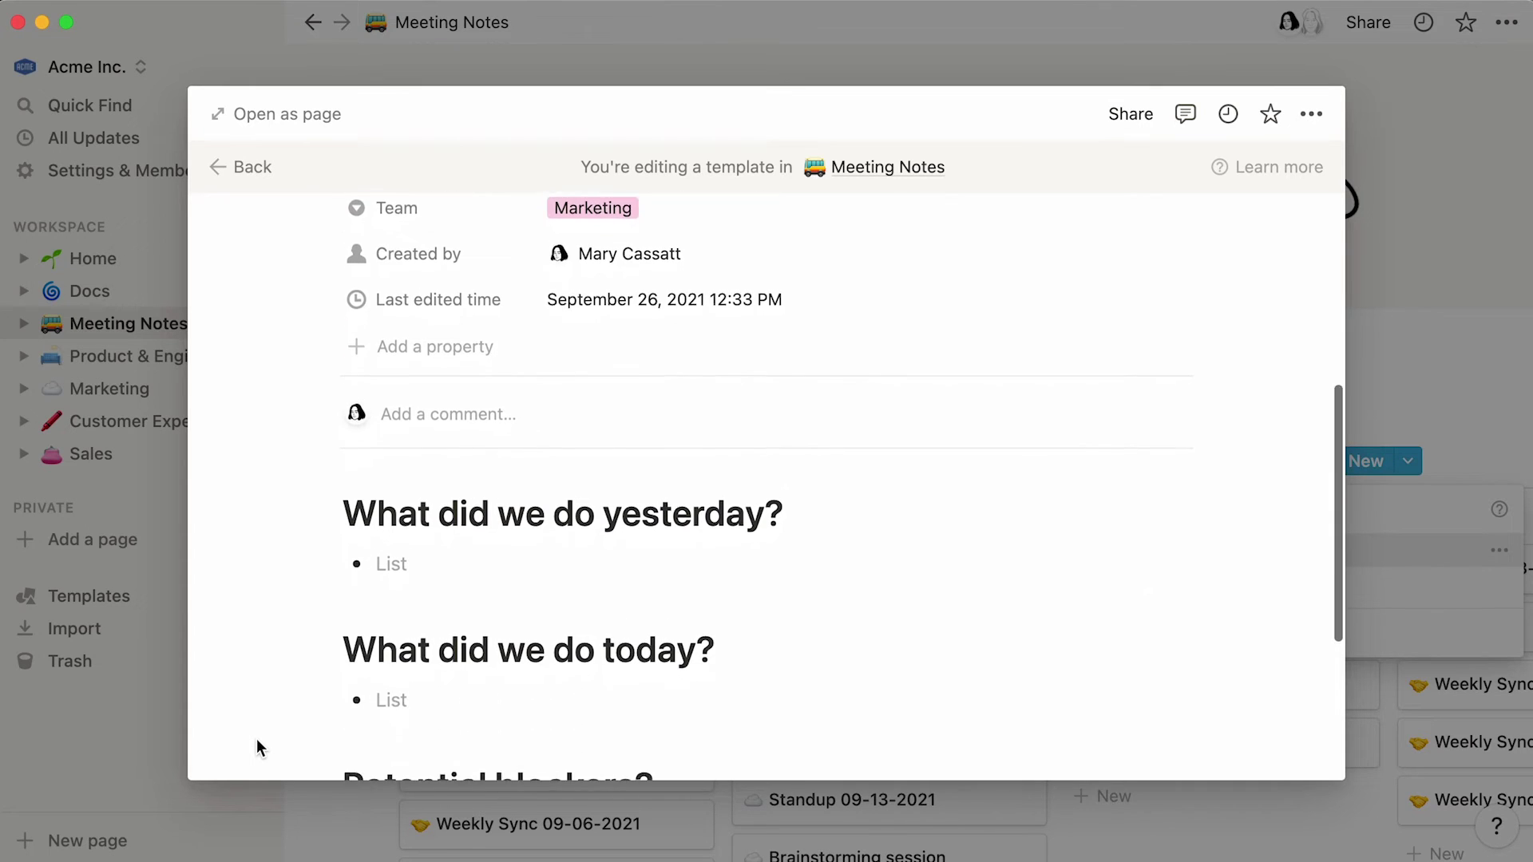
{"action": "scroll", "coordinate": [256, 740], "scroll_direction": "down", "scroll_amount": 5}
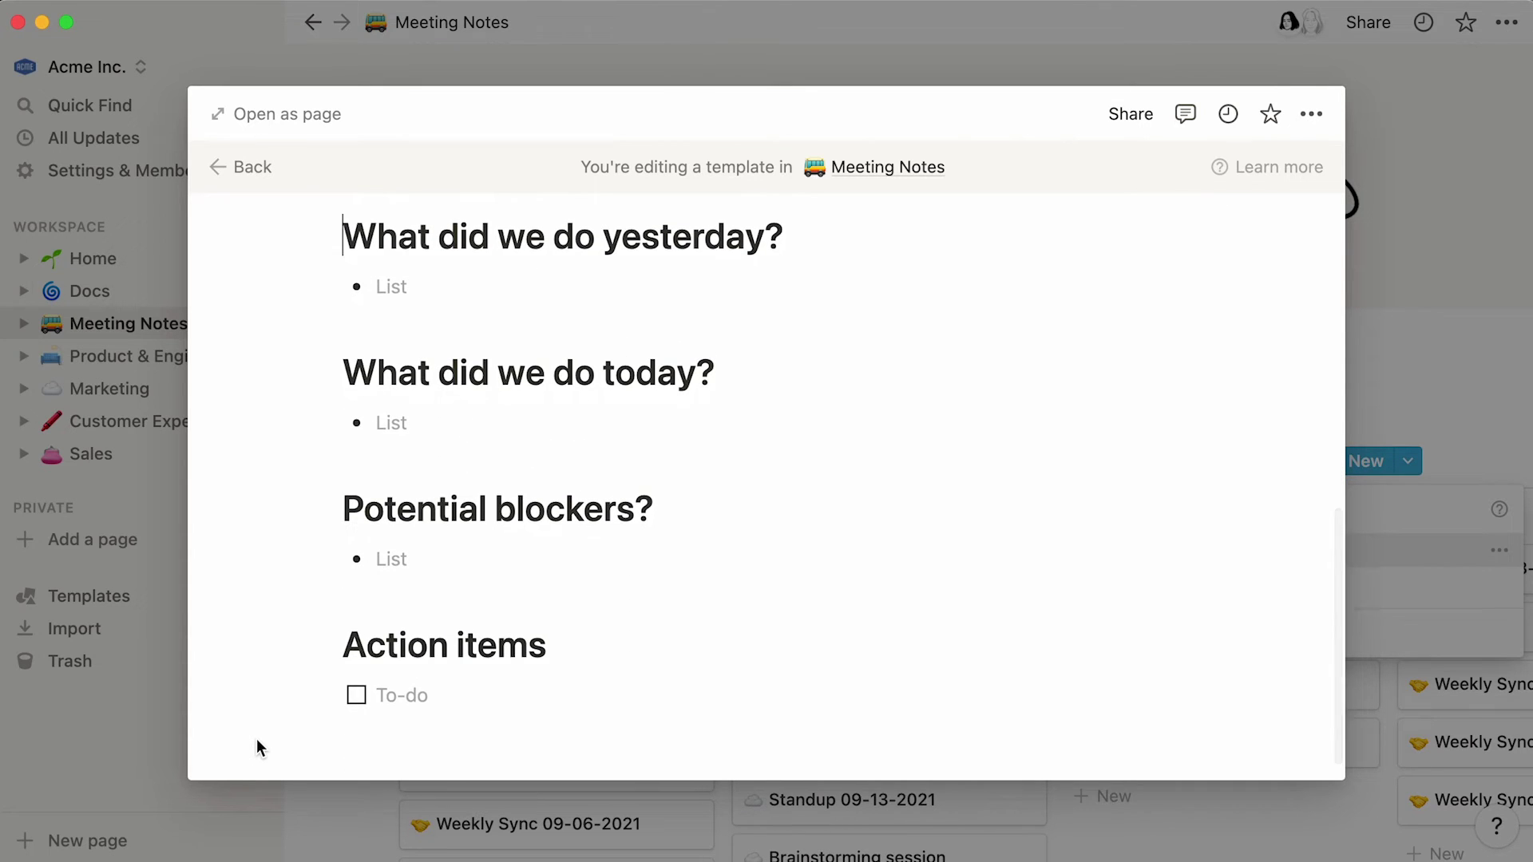
{"action": "left_click", "coordinate": [69, 768]}
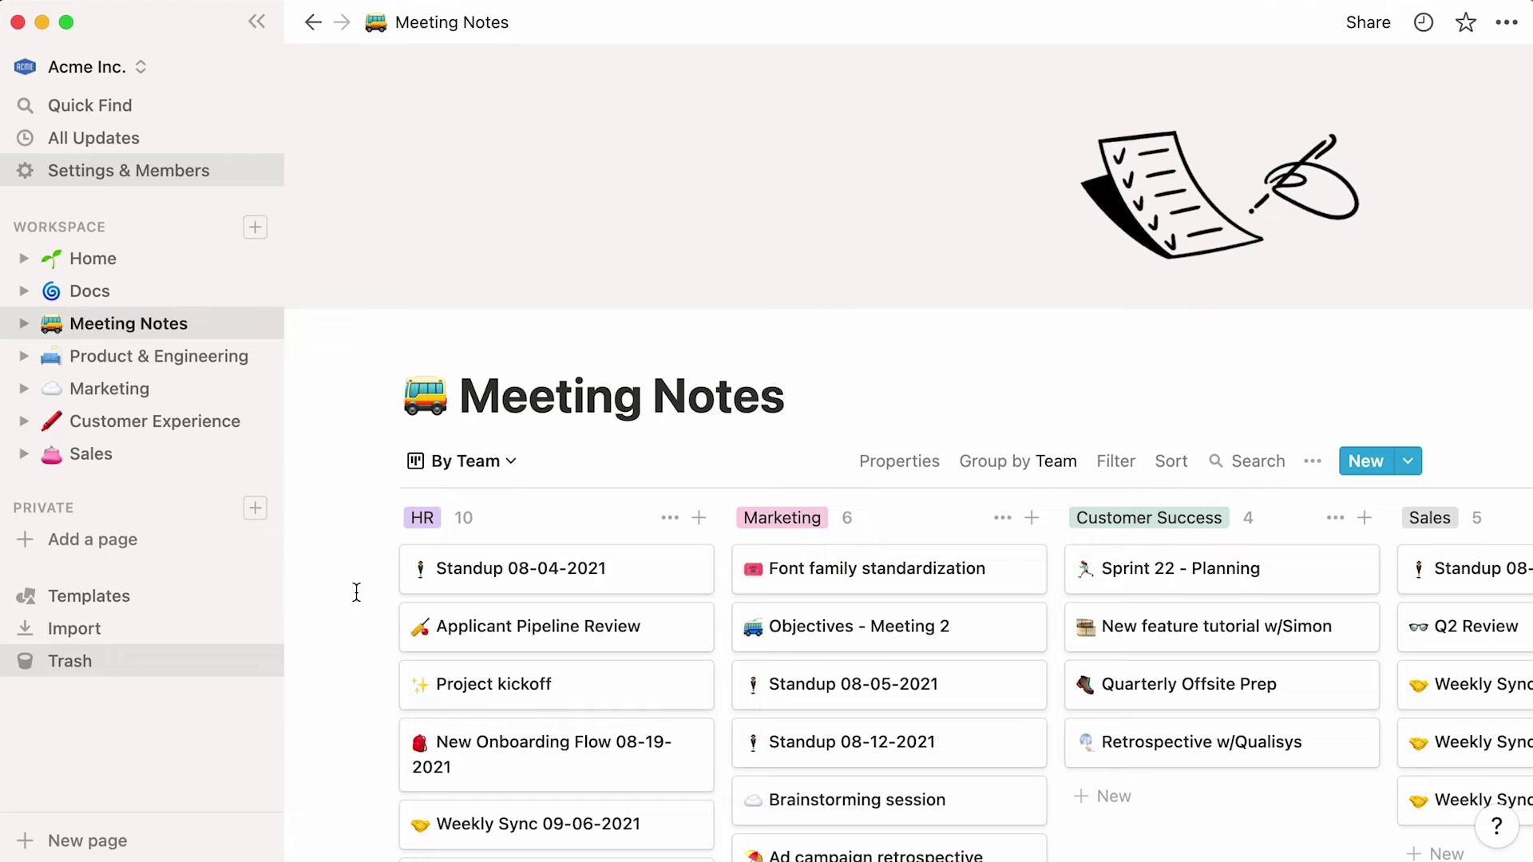
- In All Notes, create a 'Standup 09-26-2021' page from the Marketing Standup template
{"action": "left_click", "coordinate": [511, 463]}
{"action": "left_click", "coordinate": [519, 551]}
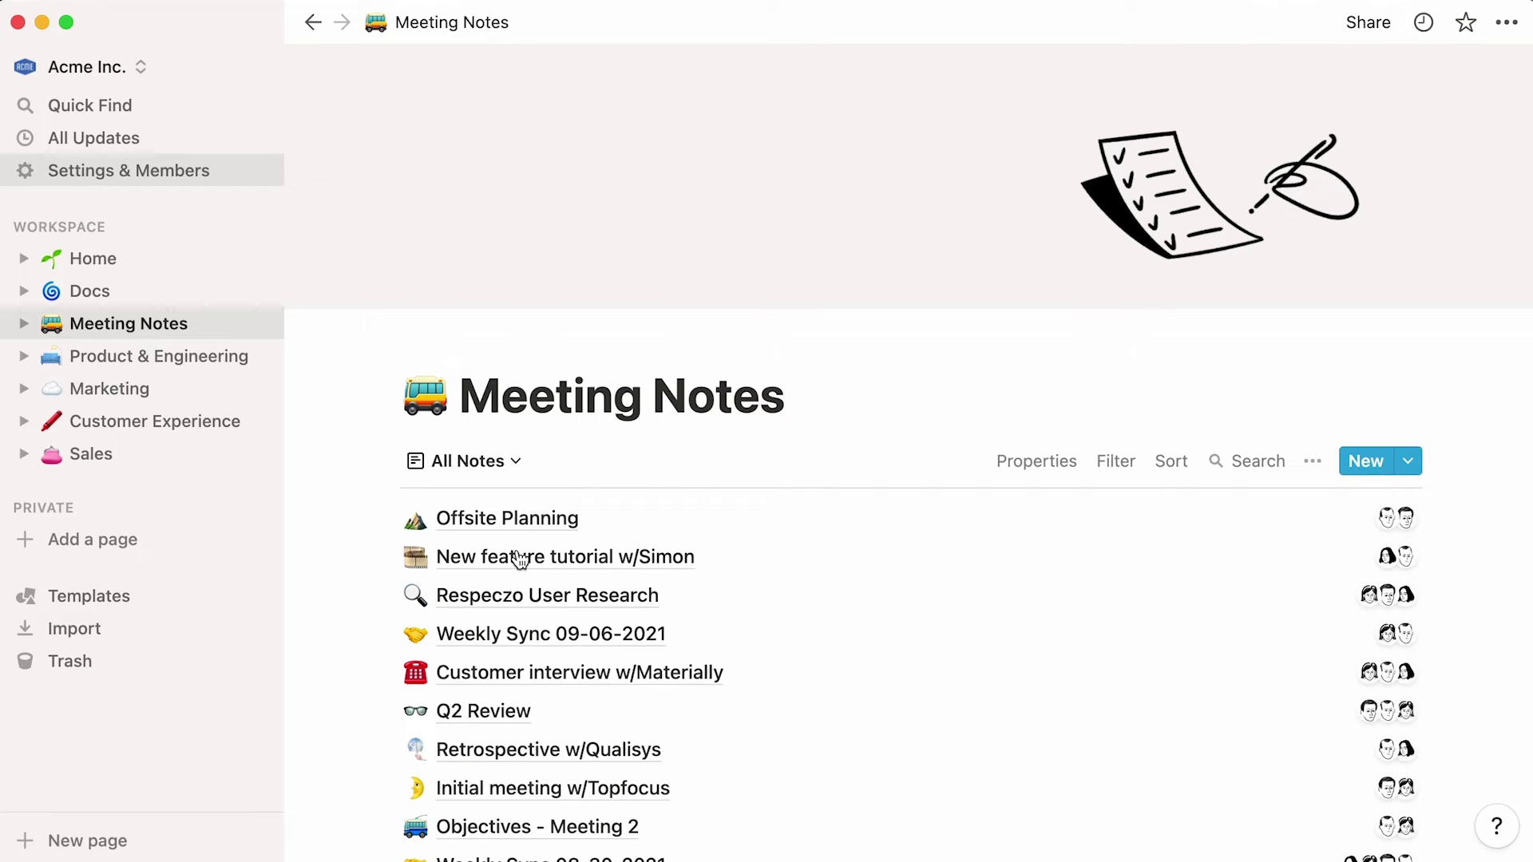
{"action": "left_click", "coordinate": [1409, 462]}
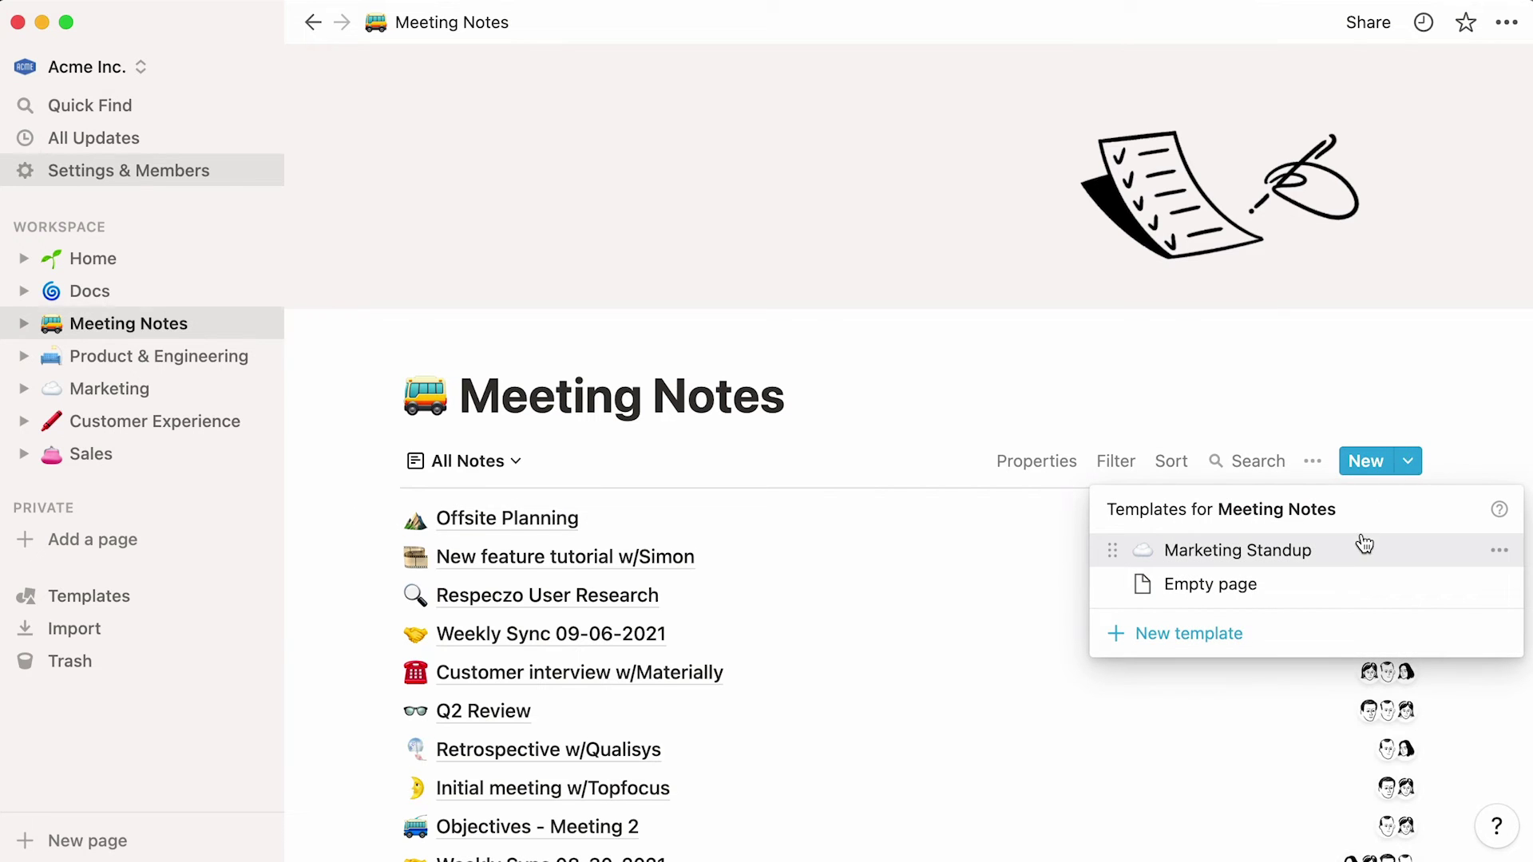
{"action": "left_click", "coordinate": [1362, 550]}
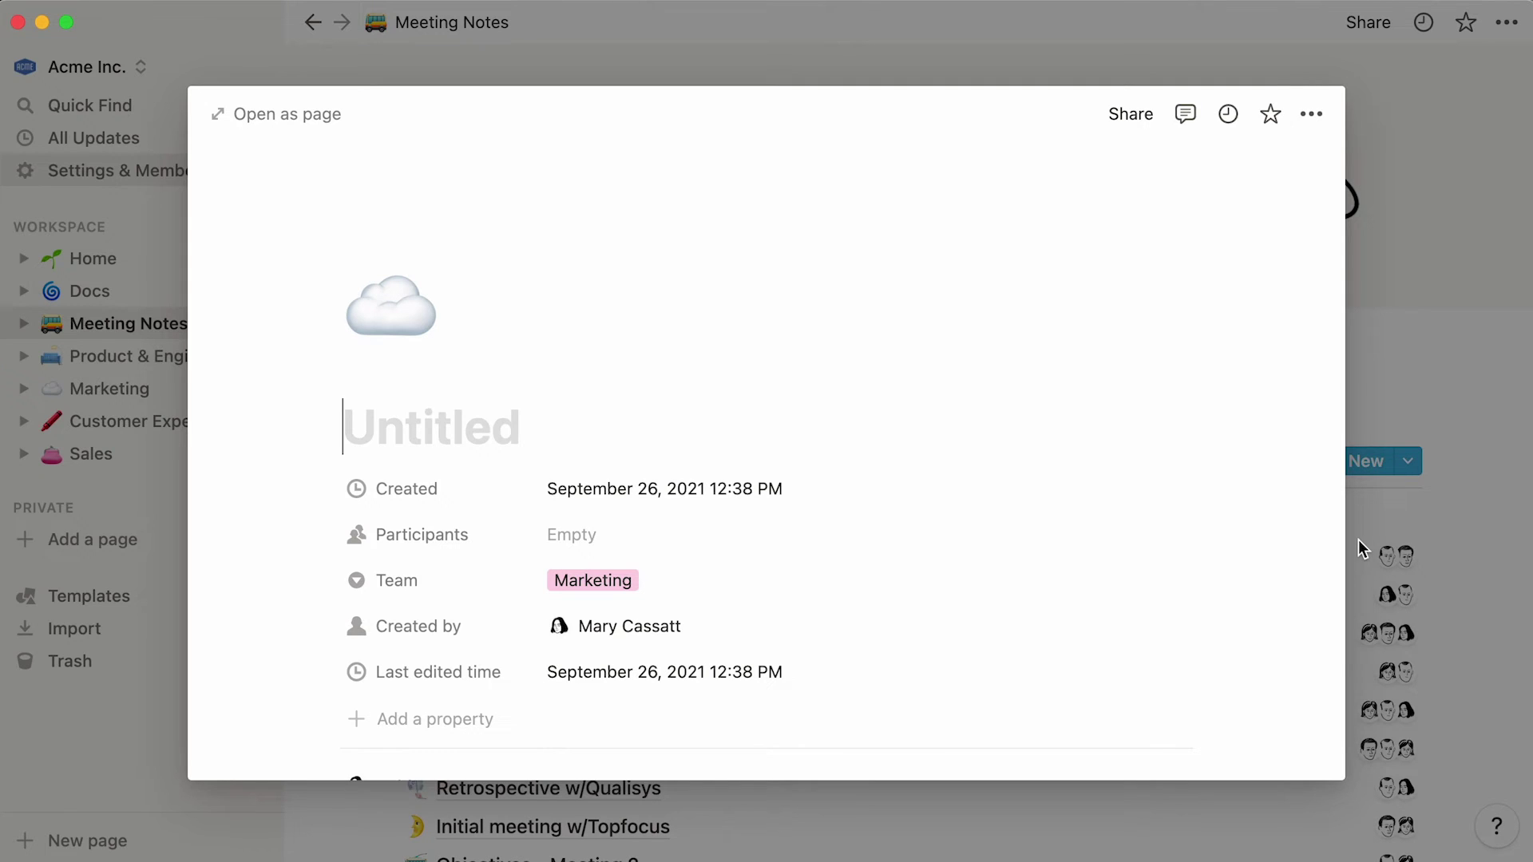
{"action": "type", "text": "Standup 09-26-"}
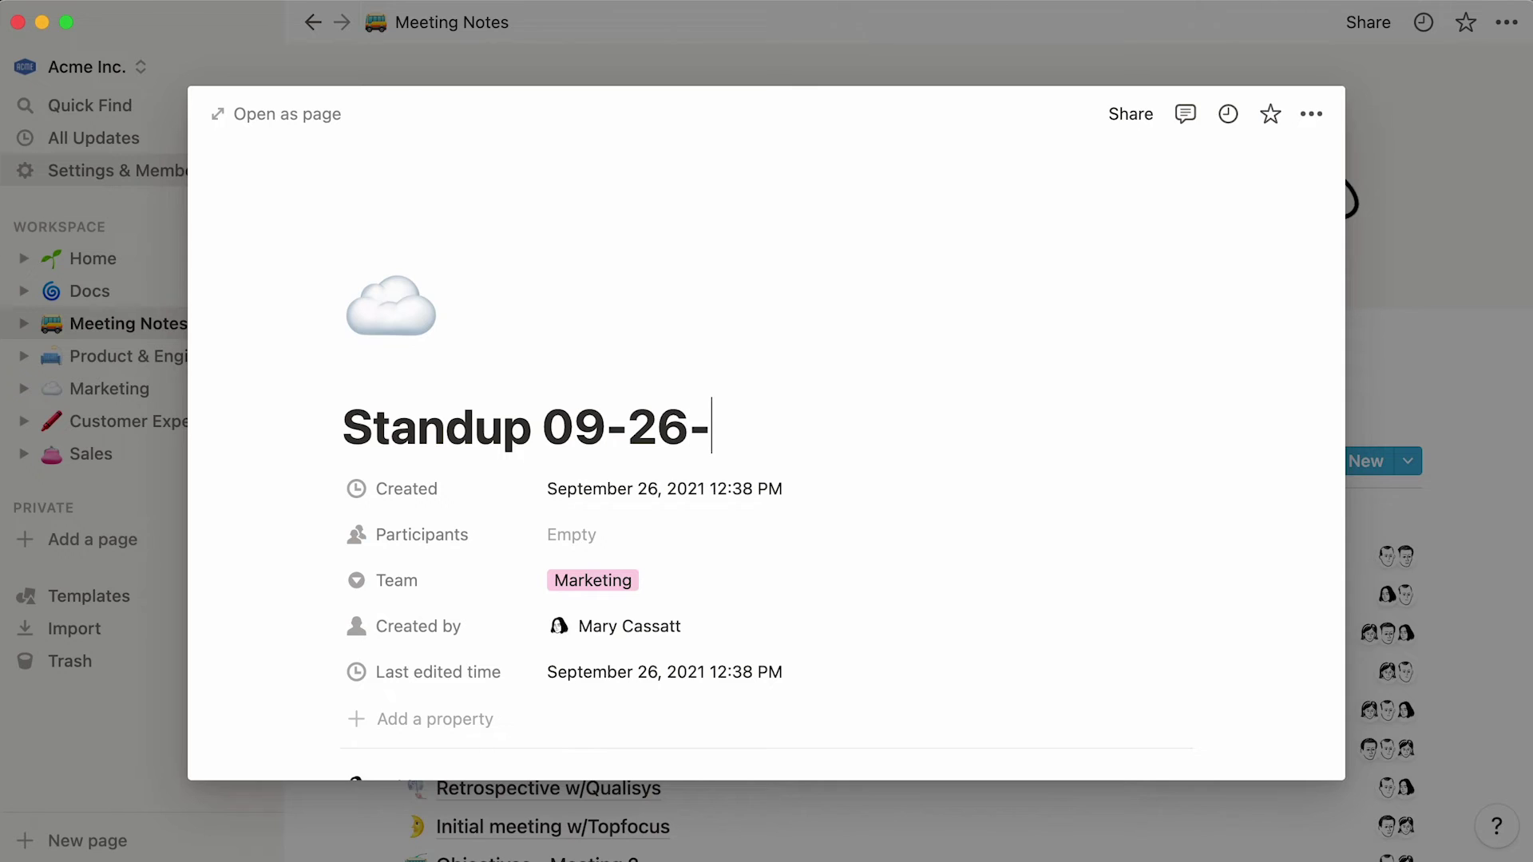
{"action": "type", "text": "2021"}
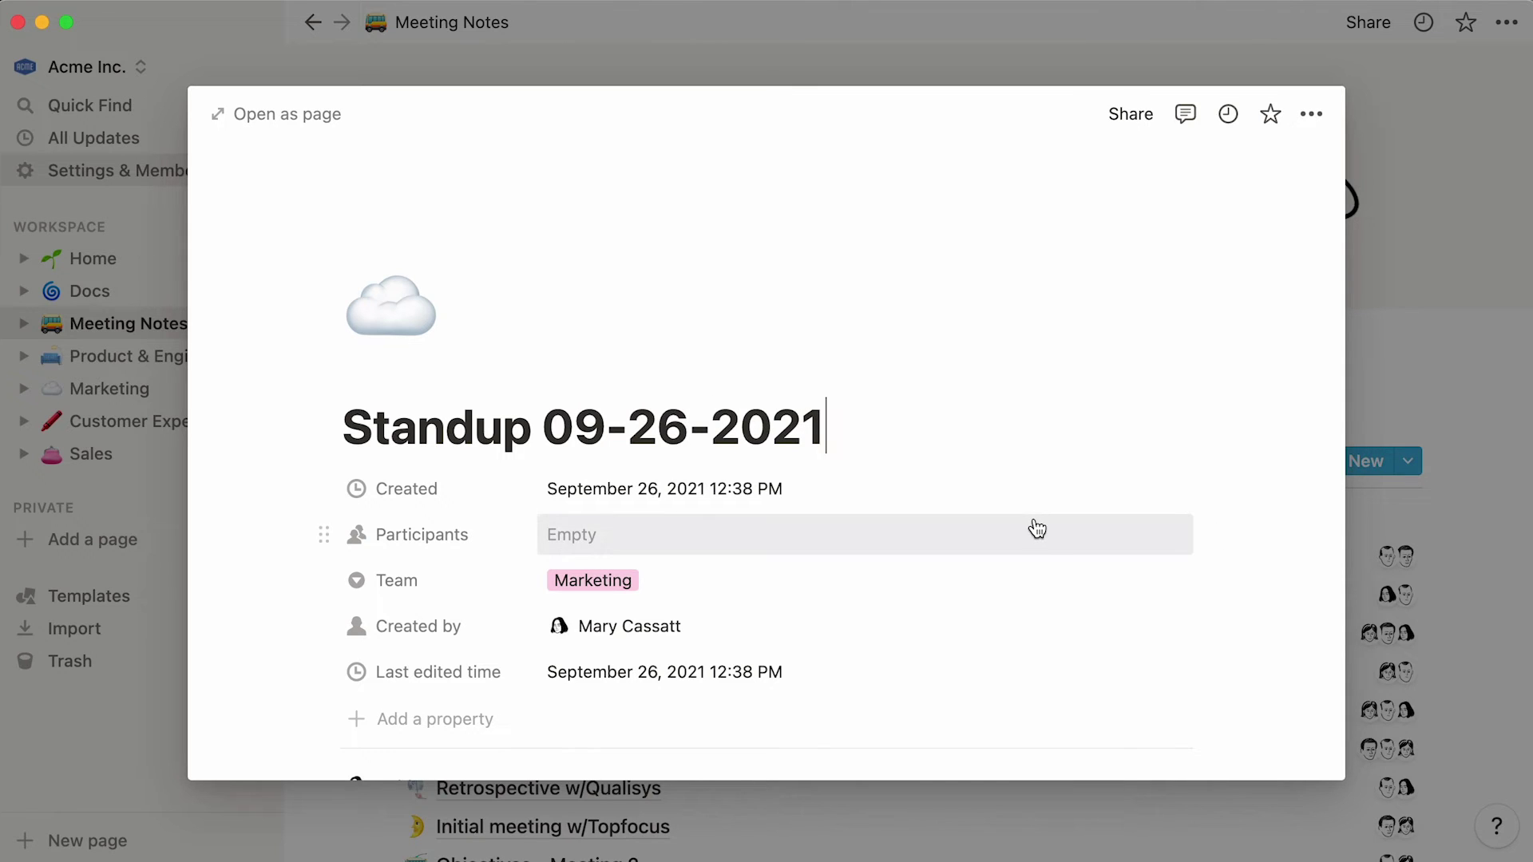
- Add two participants to the Standup 09-26-2021 note
{"action": "left_click", "coordinate": [1037, 530]}
{"action": "left_click", "coordinate": [935, 611]}
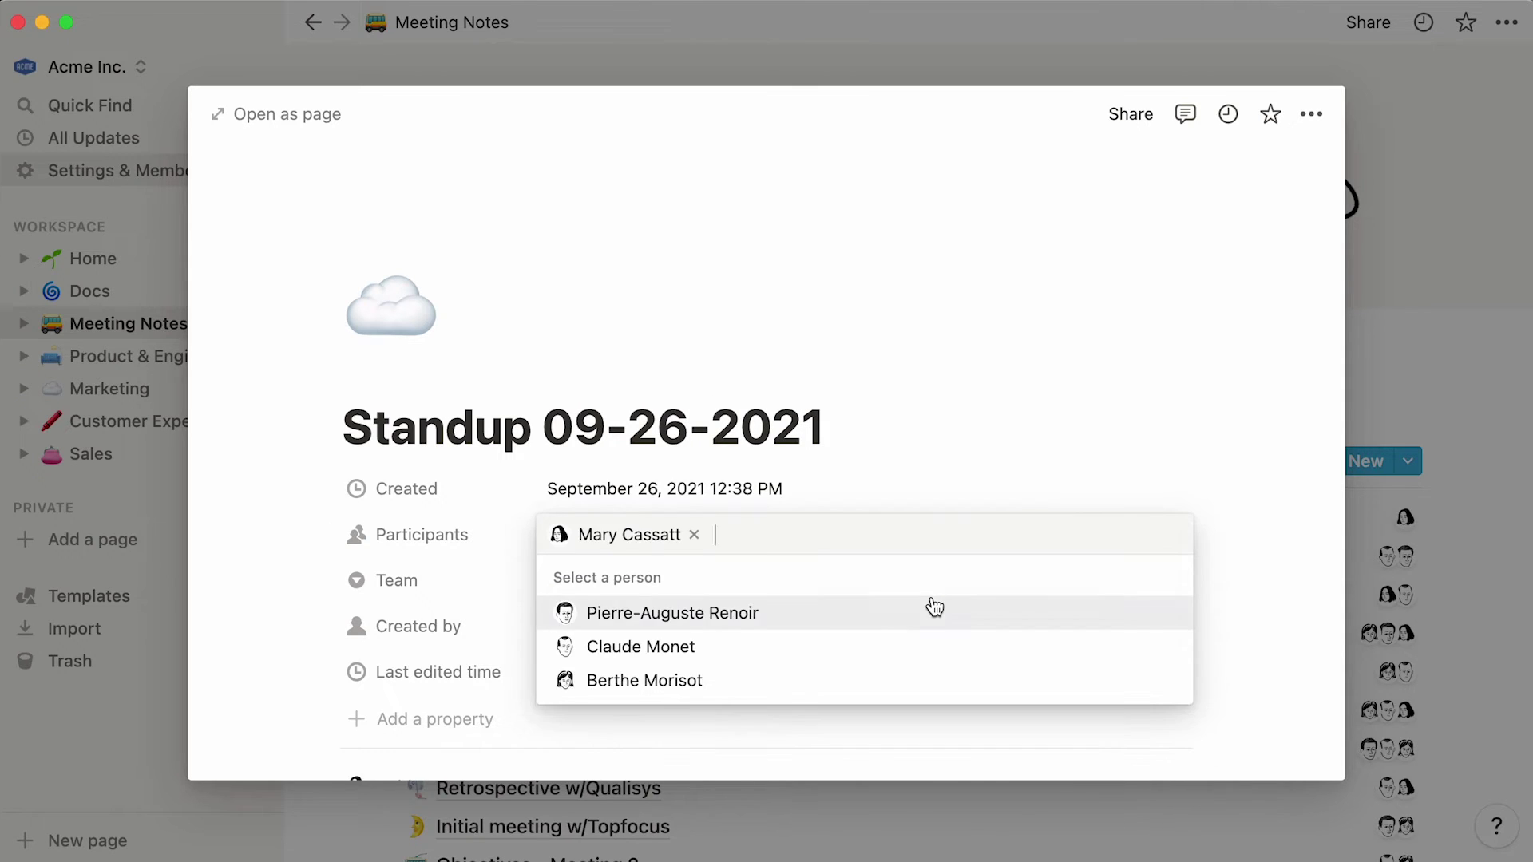
{"action": "left_click", "coordinate": [934, 643]}
{"action": "left_click", "coordinate": [272, 677]}
{"action": "scroll", "coordinate": [272, 677], "scroll_direction": "down", "scroll_amount": 3}
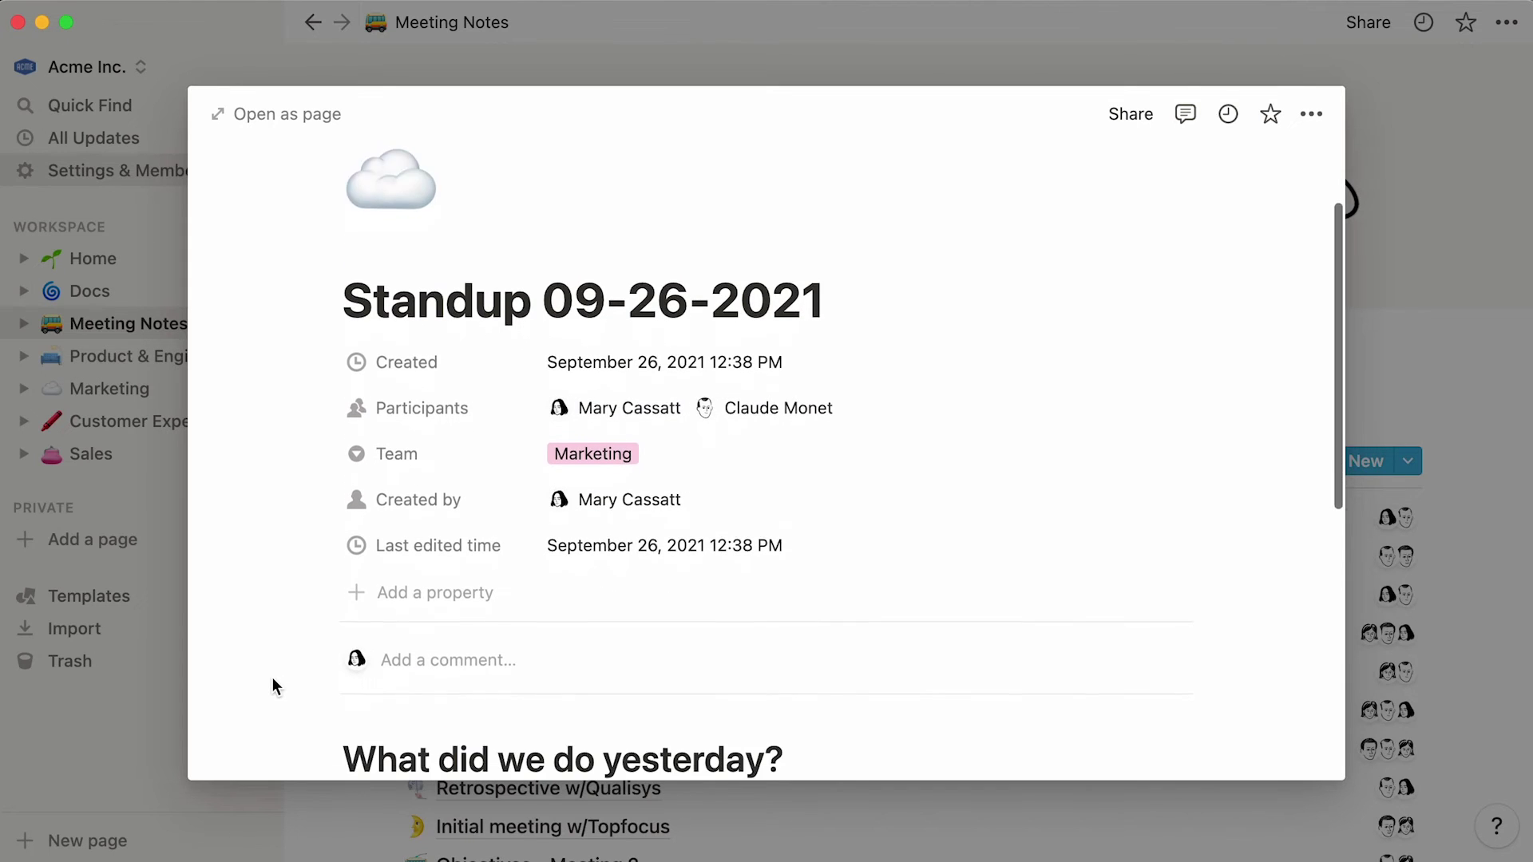
{"action": "scroll", "coordinate": [279, 680], "scroll_direction": "down", "scroll_amount": 2}
- Paste the sample-pages sentence under 'What did we do yesterday?' and close the note
{"action": "left_click", "coordinate": [384, 723]}
{"action": "scroll", "coordinate": [390, 720], "scroll_direction": "down", "scroll_amount": 1}
{"action": "type", "text": "Finished more sample pages for users to understand functionality."}
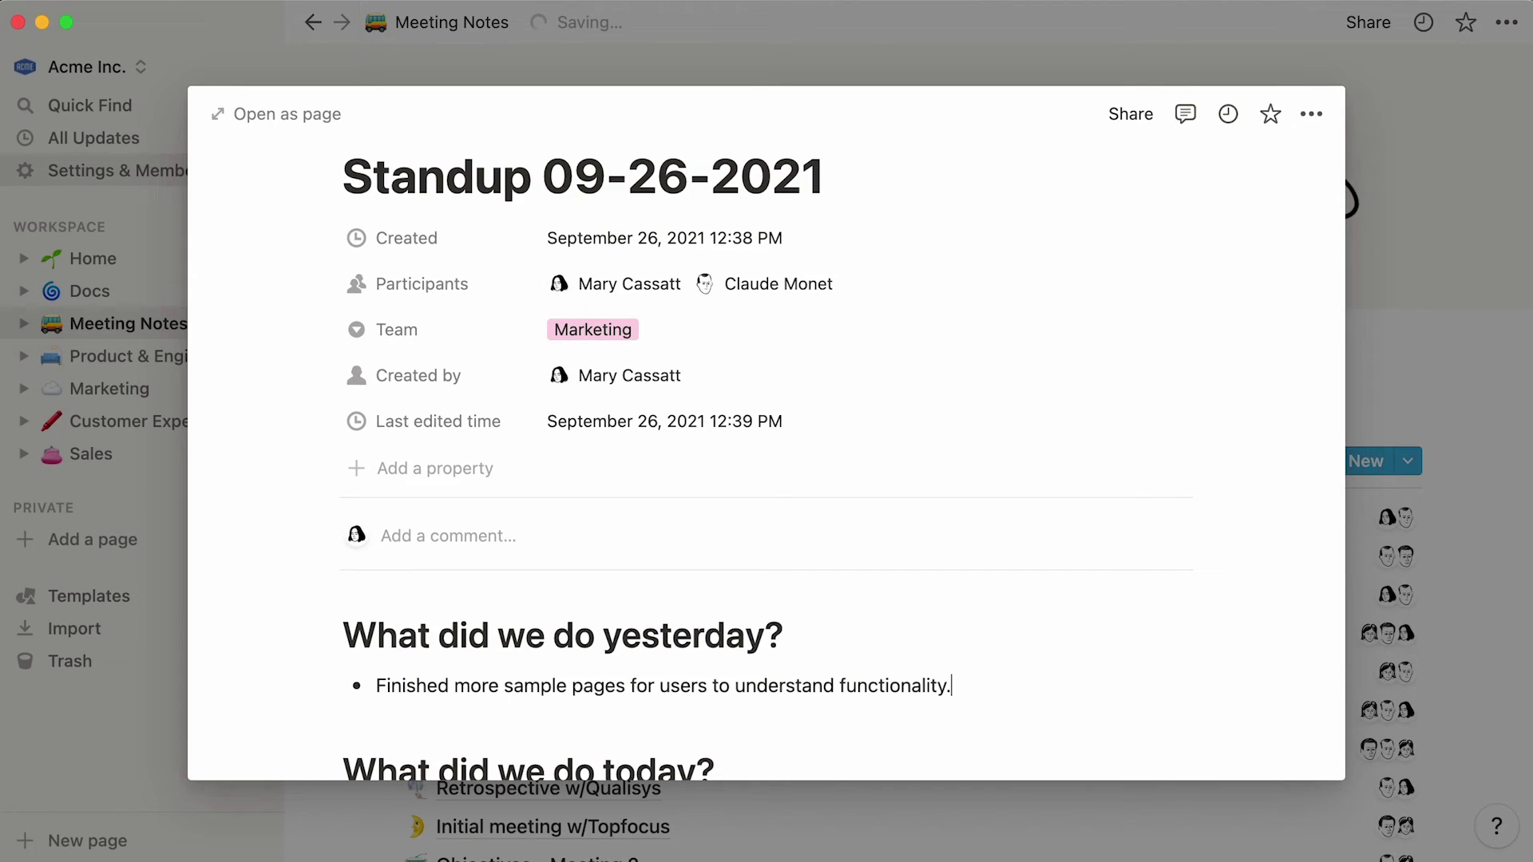
{"action": "left_click", "coordinate": [129, 740]}
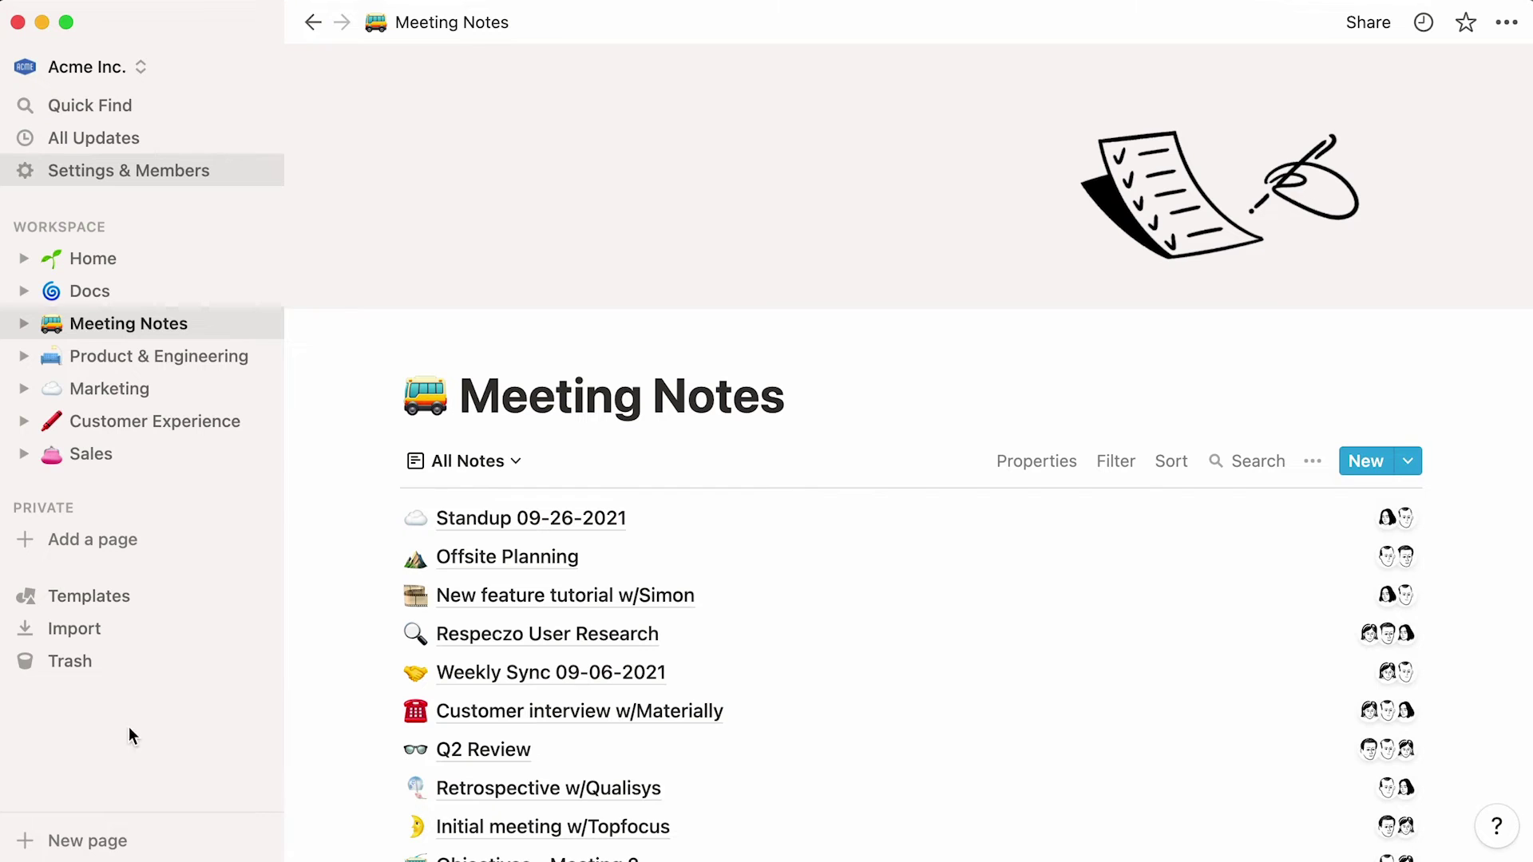
- Open the Docs database, then go back to Meeting Notes
{"action": "left_click", "coordinate": [177, 297]}
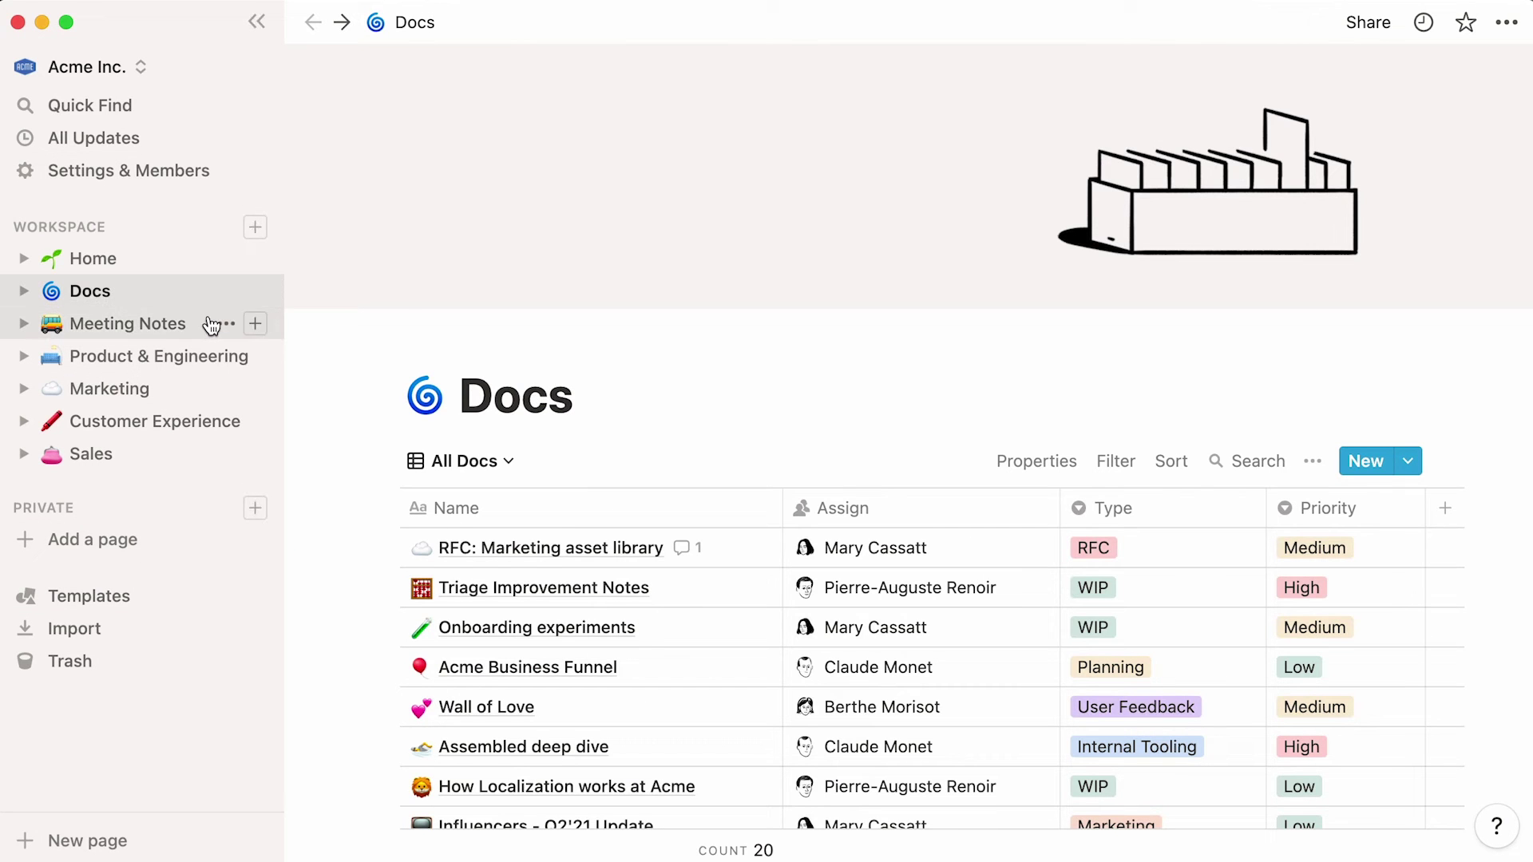
{"action": "left_click", "coordinate": [211, 325]}
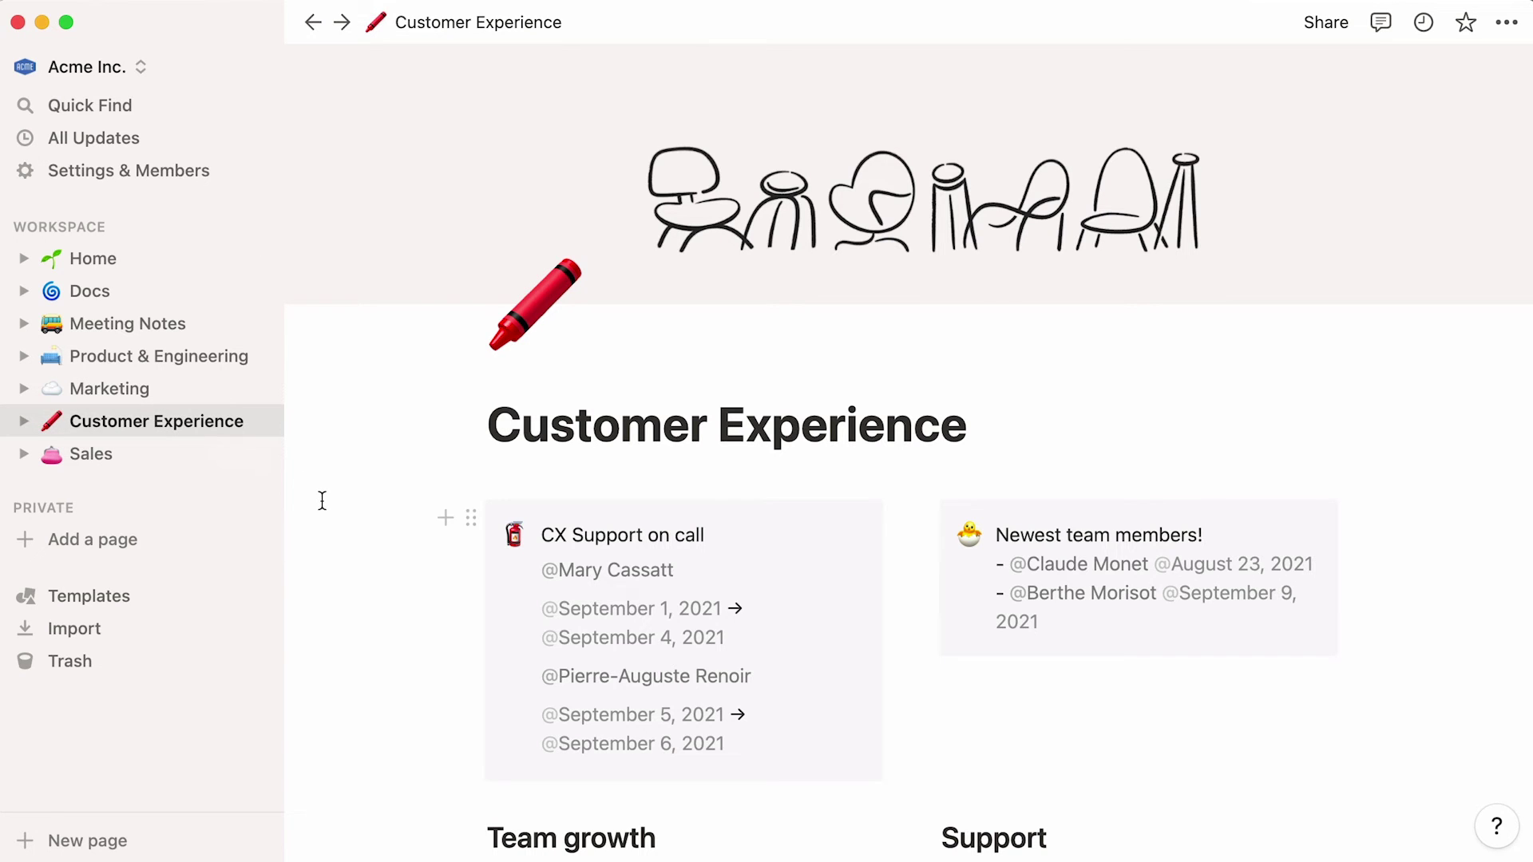
- Open the CX Onboarding page and scroll to its reading list
{"action": "scroll", "coordinate": [322, 500], "scroll_direction": "down", "scroll_amount": 2}
{"action": "scroll", "coordinate": [322, 500], "scroll_direction": "down", "scroll_amount": 8}
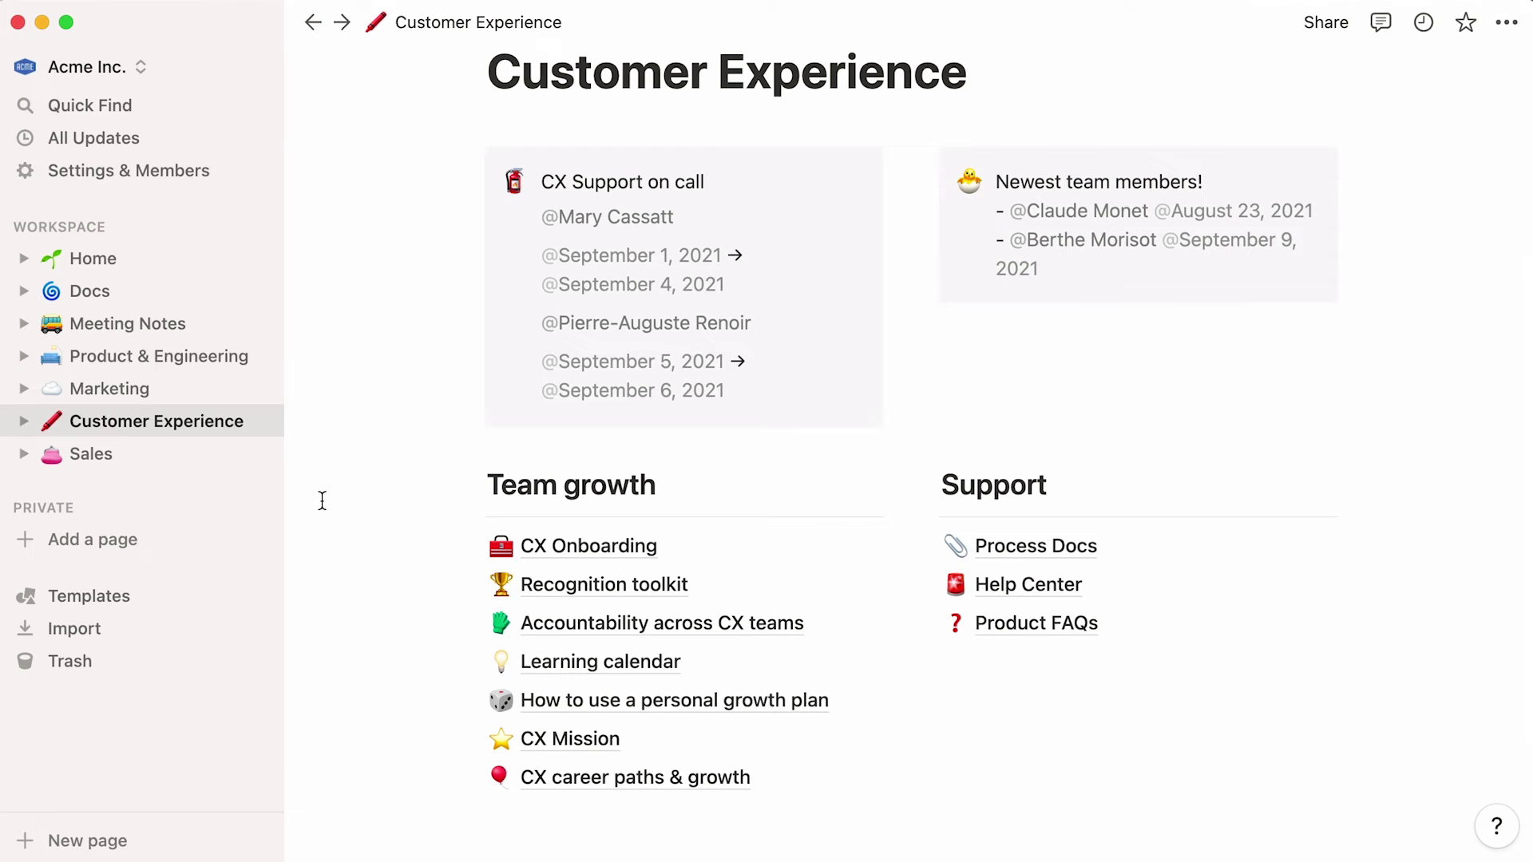
{"action": "left_click", "coordinate": [527, 551]}
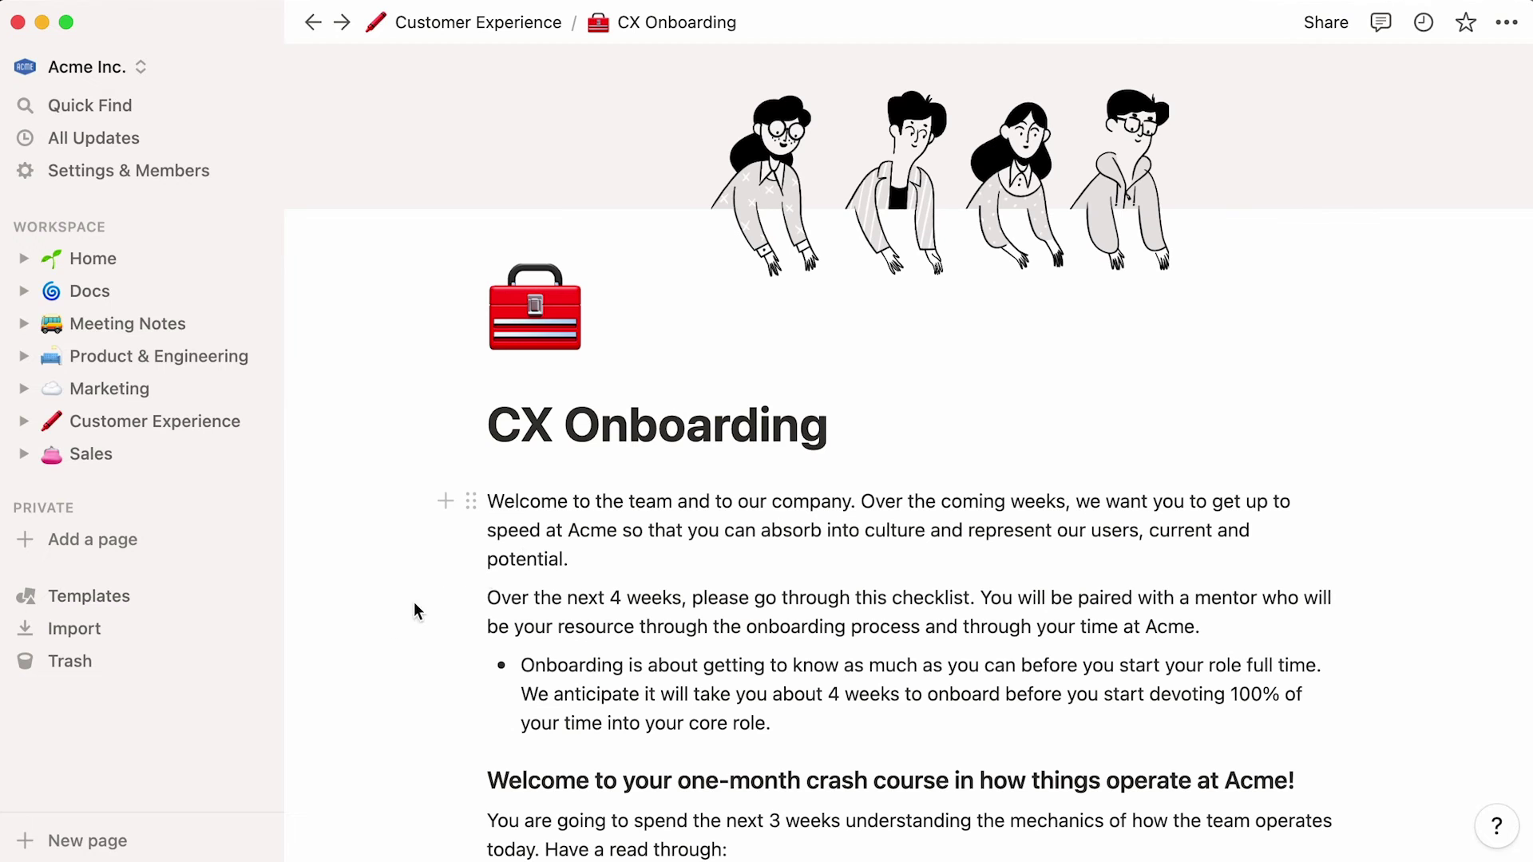
{"action": "scroll", "coordinate": [369, 633], "scroll_direction": "down", "scroll_amount": 3}
{"action": "scroll", "coordinate": [367, 631], "scroll_direction": "down", "scroll_amount": 5}
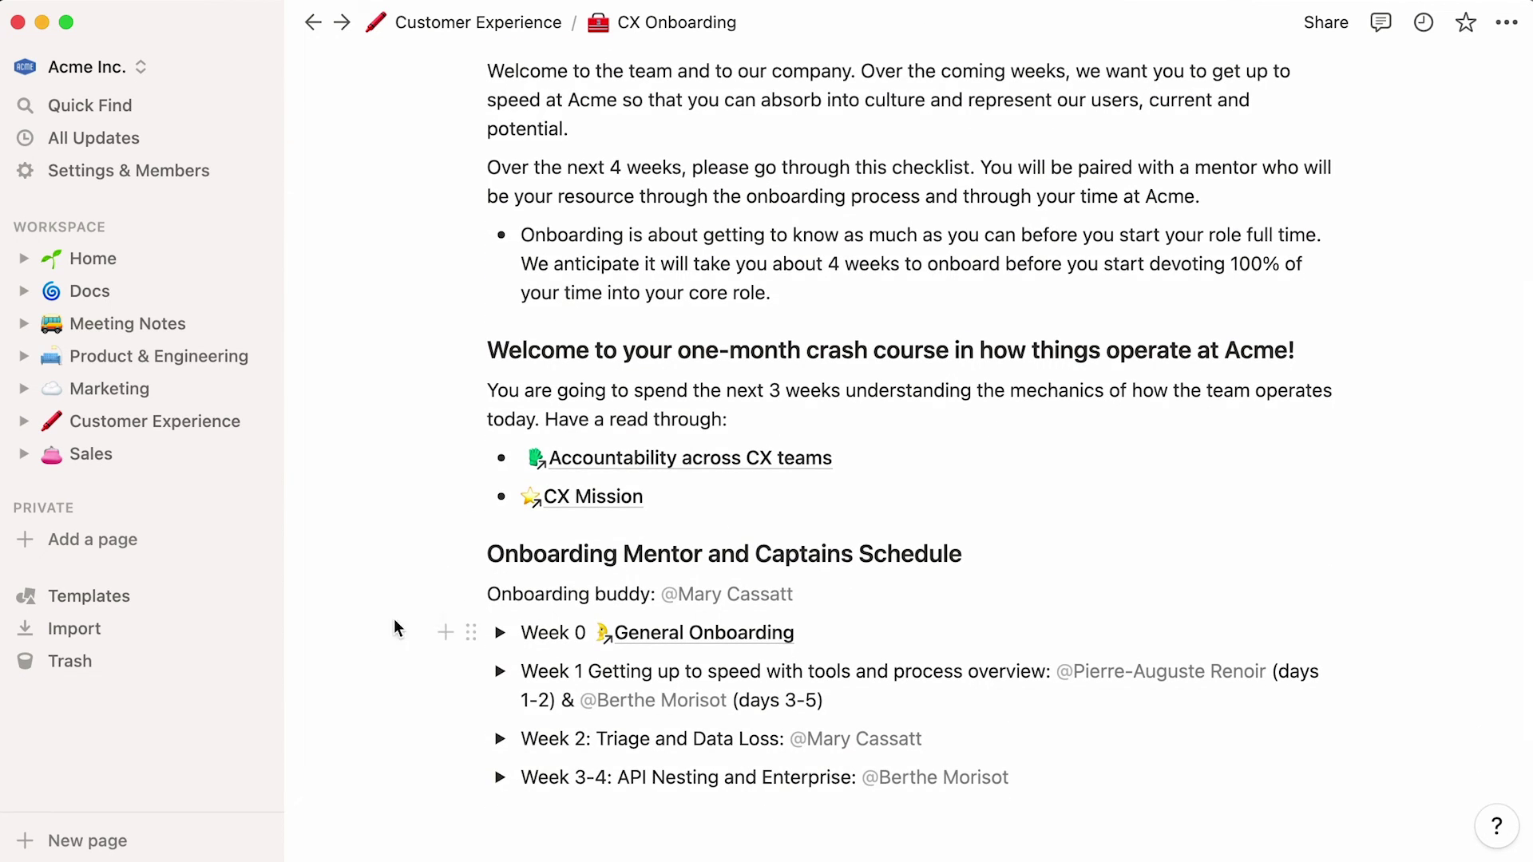
- Add a new bullet under CX Mission linking to the CX career paths & growth page
{"action": "left_click", "coordinate": [695, 495]}
{"action": "key", "text": "Return"}
{"action": "type", "text": "@c"}
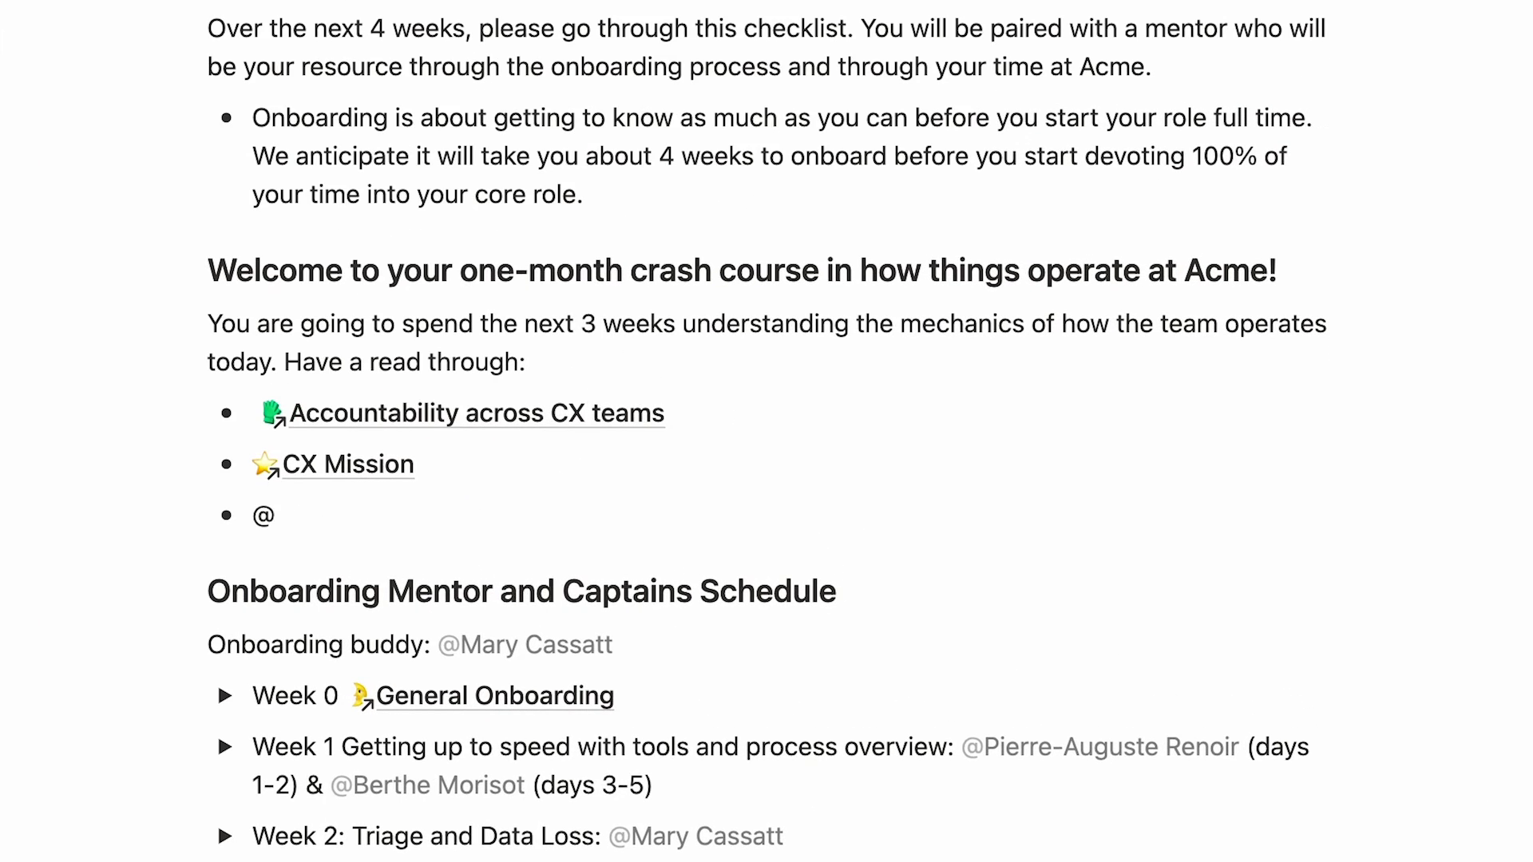
{"action": "type", "text": "x career"}
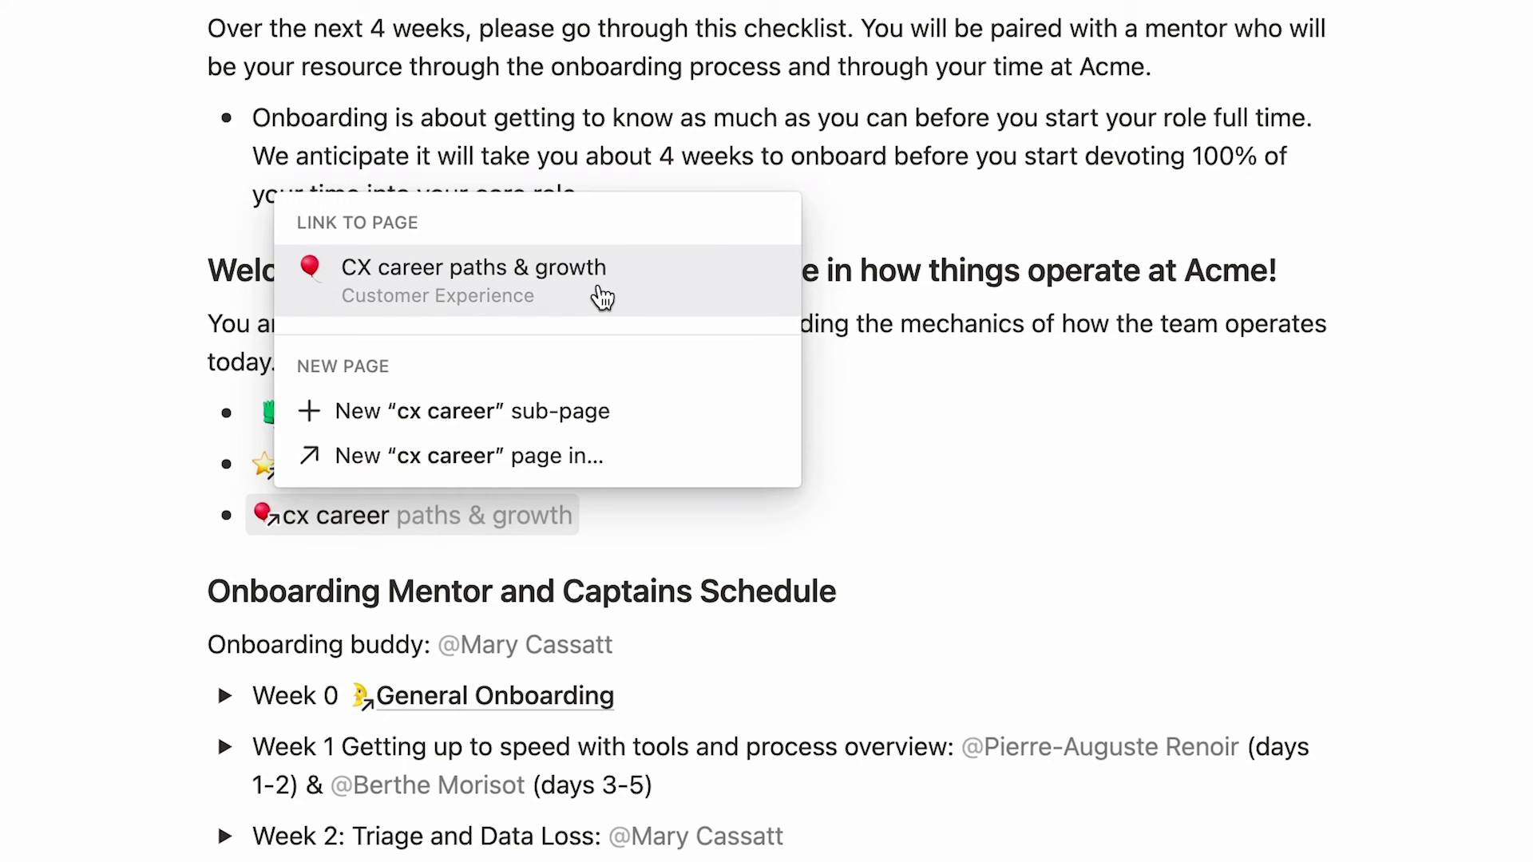
{"action": "left_click", "coordinate": [601, 297]}
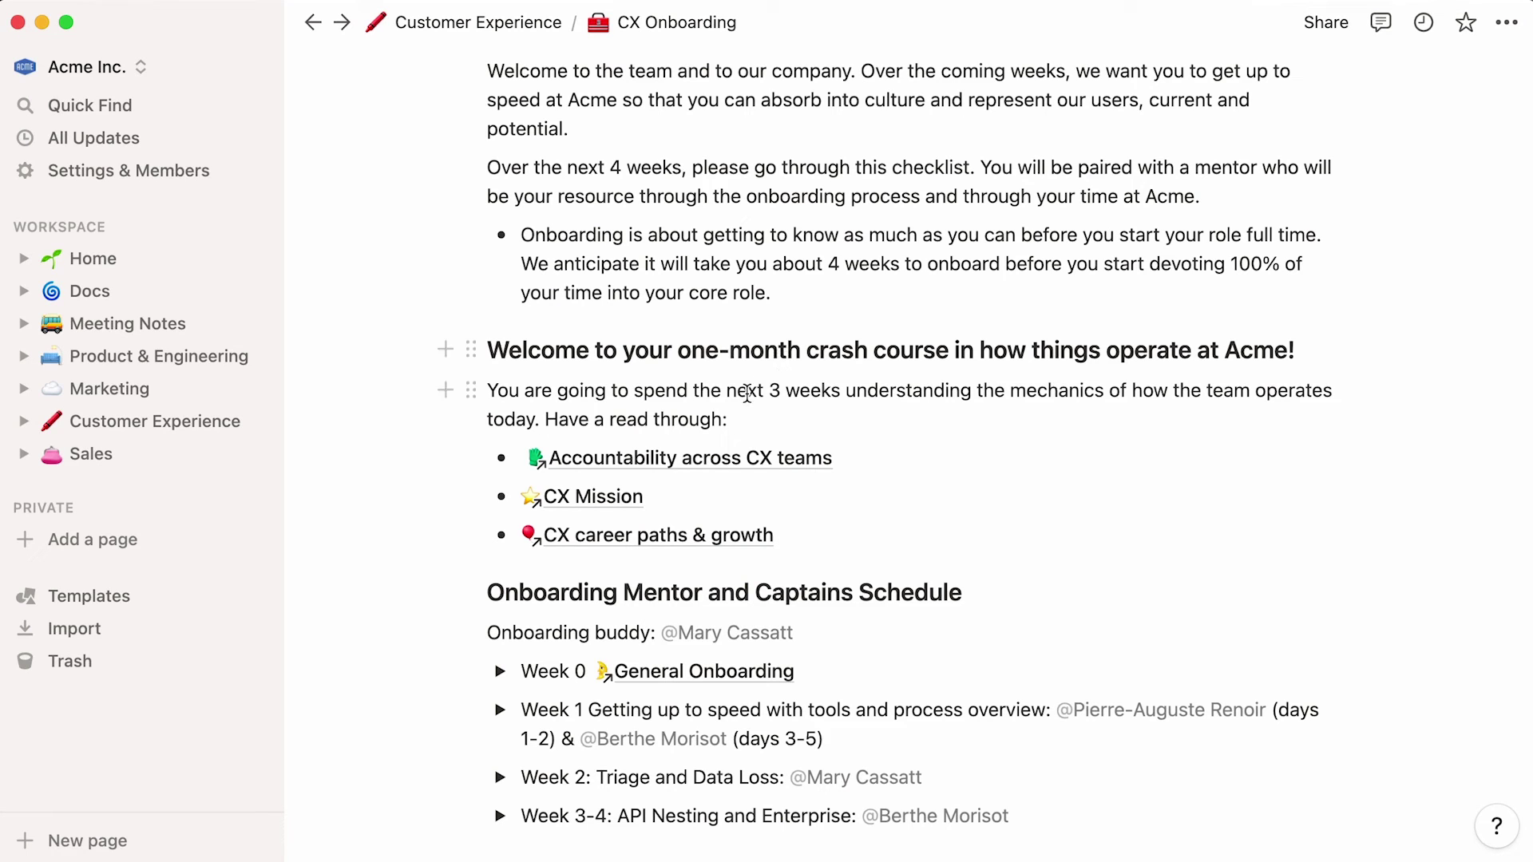
{"action": "left_click", "coordinate": [612, 551]}
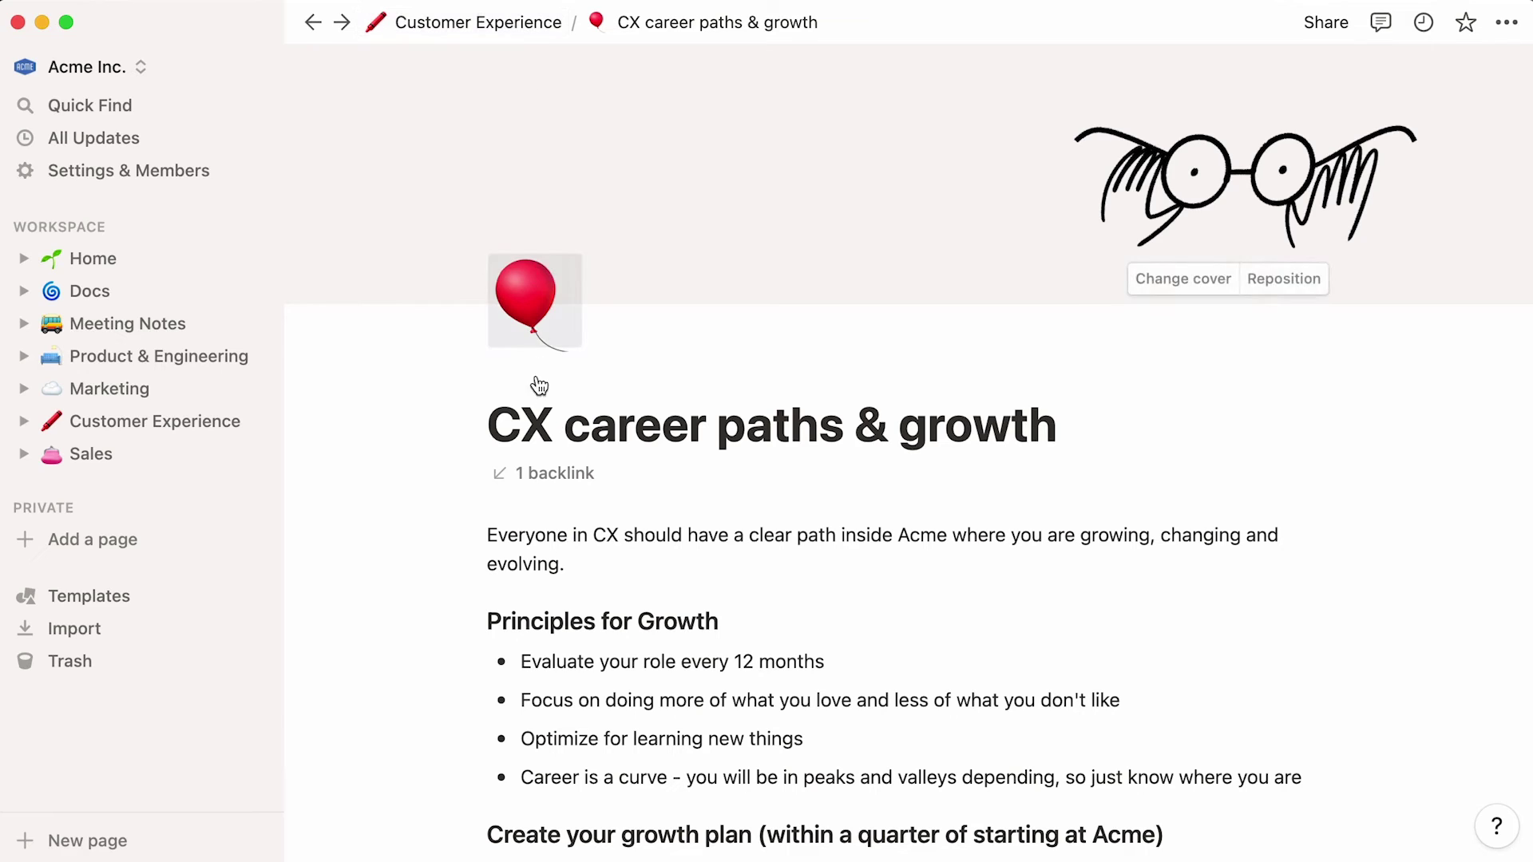
{"action": "left_click", "coordinate": [553, 489]}
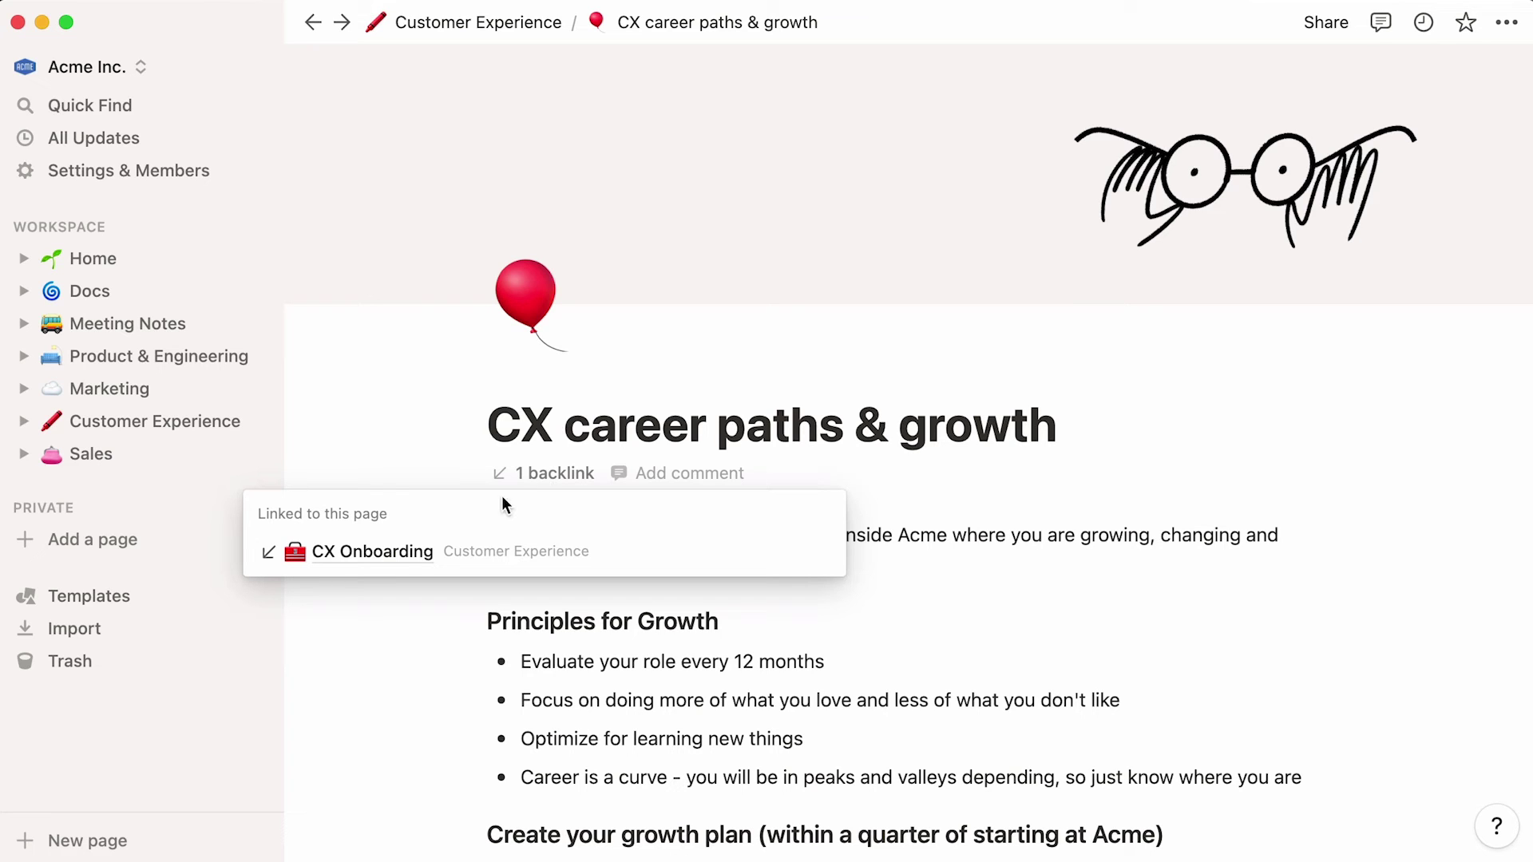
{"action": "left_click", "coordinate": [351, 566]}
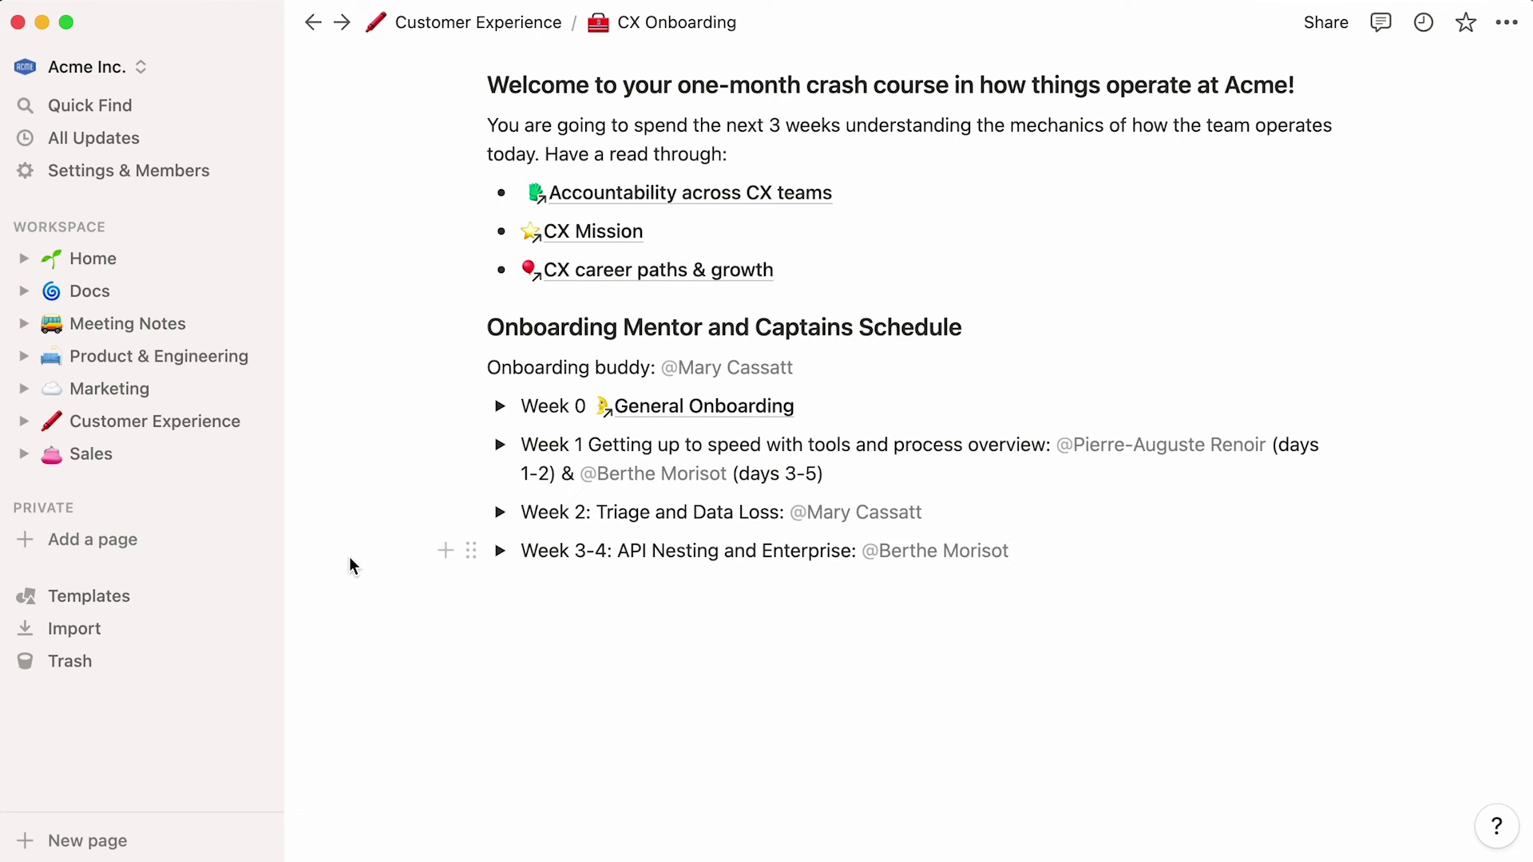
- Below Week 3-4, insert a linked view of the Docs database using /linked
{"action": "key", "text": "Return"}
{"action": "key", "text": "Return"}
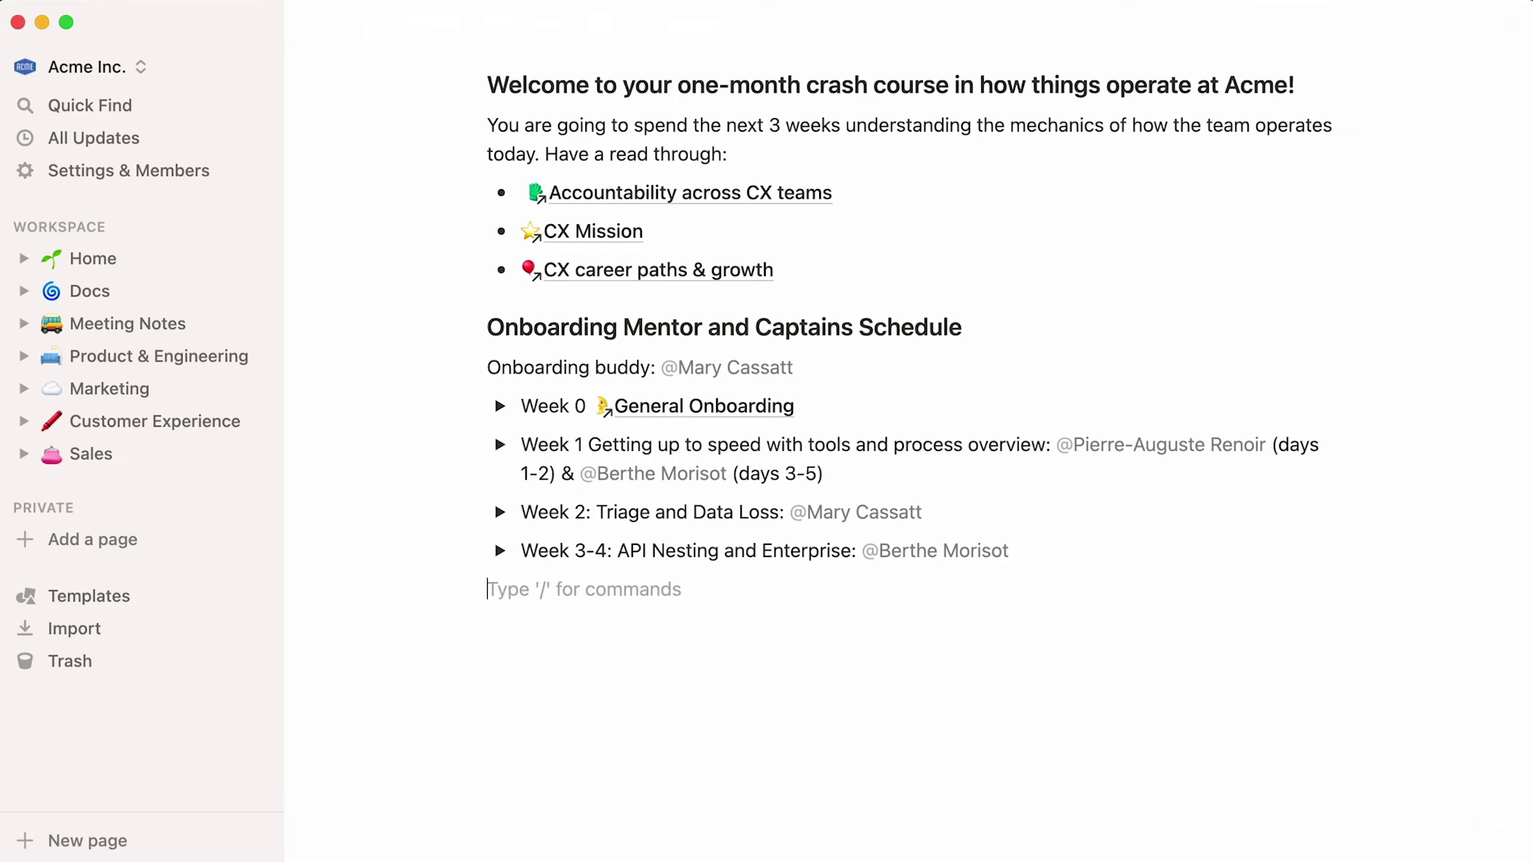
{"action": "key", "text": "Return"}
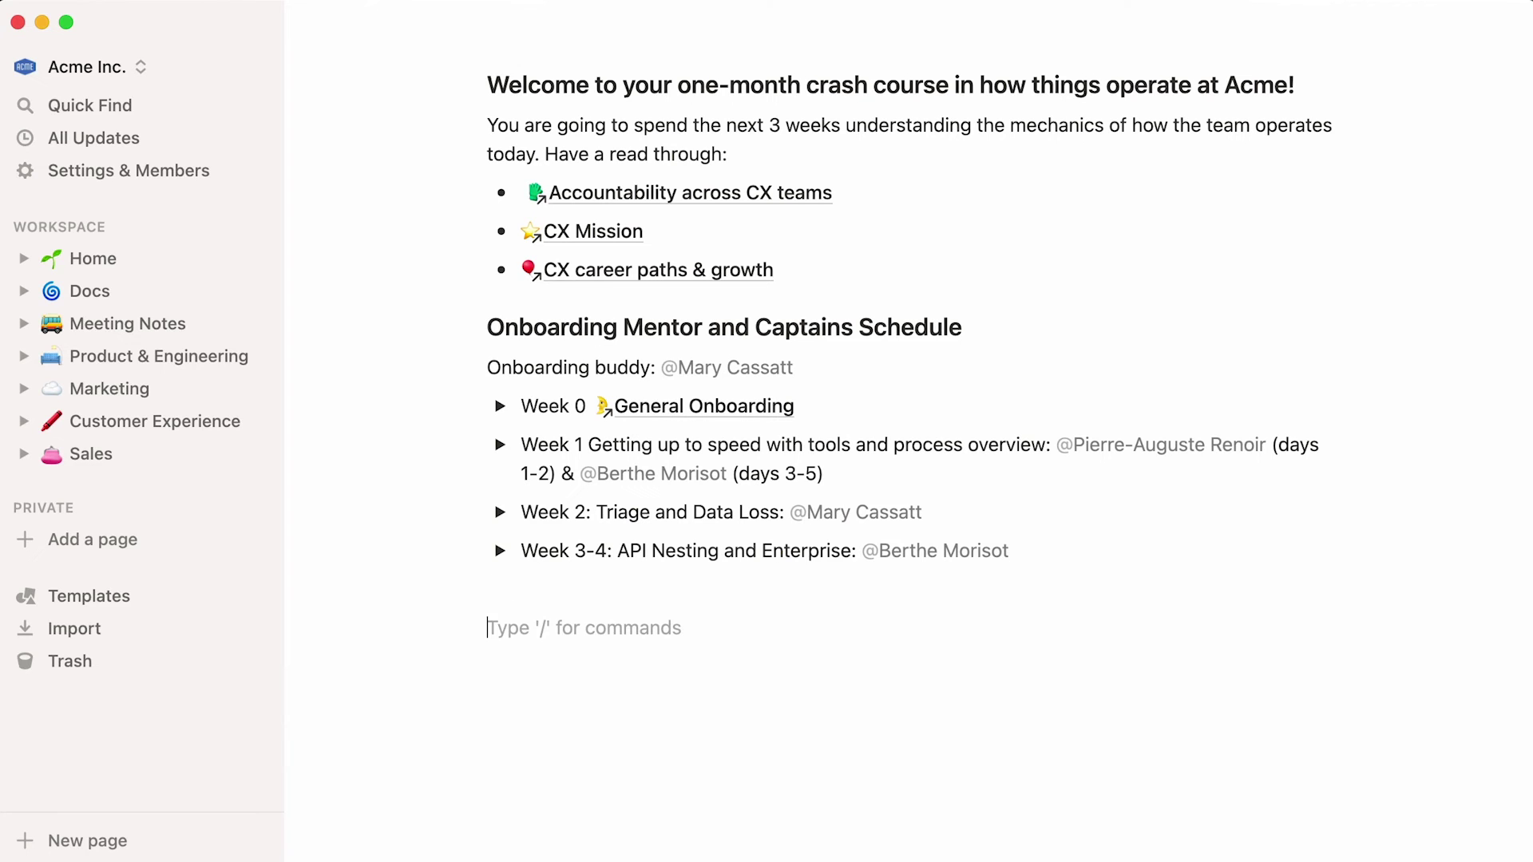
{"action": "scroll", "coordinate": [878, 455], "scroll_direction": "down", "scroll_amount": 2}
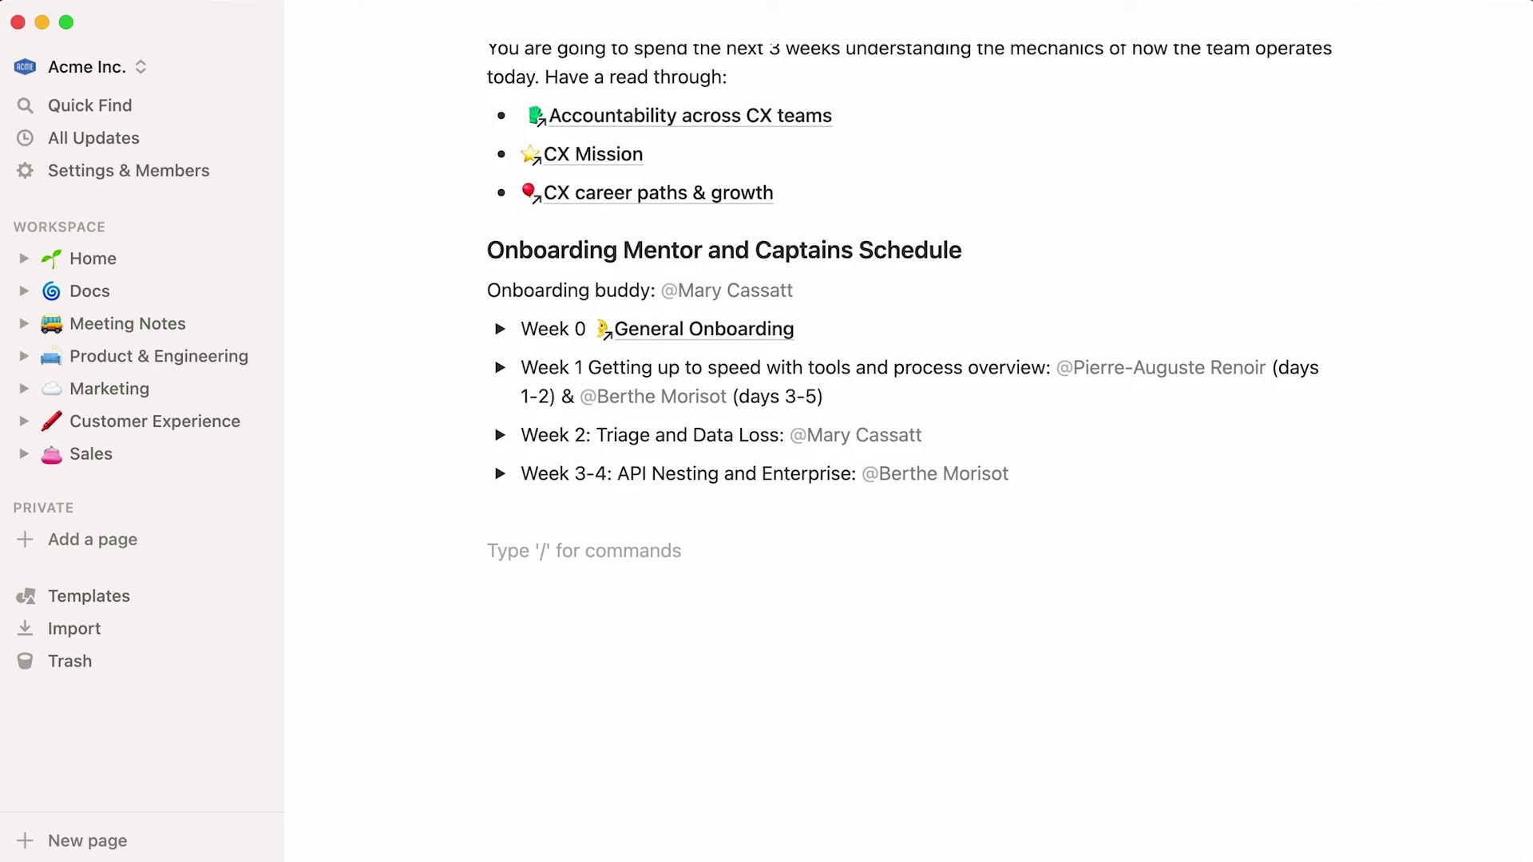
{"action": "type", "text": "/linked"}
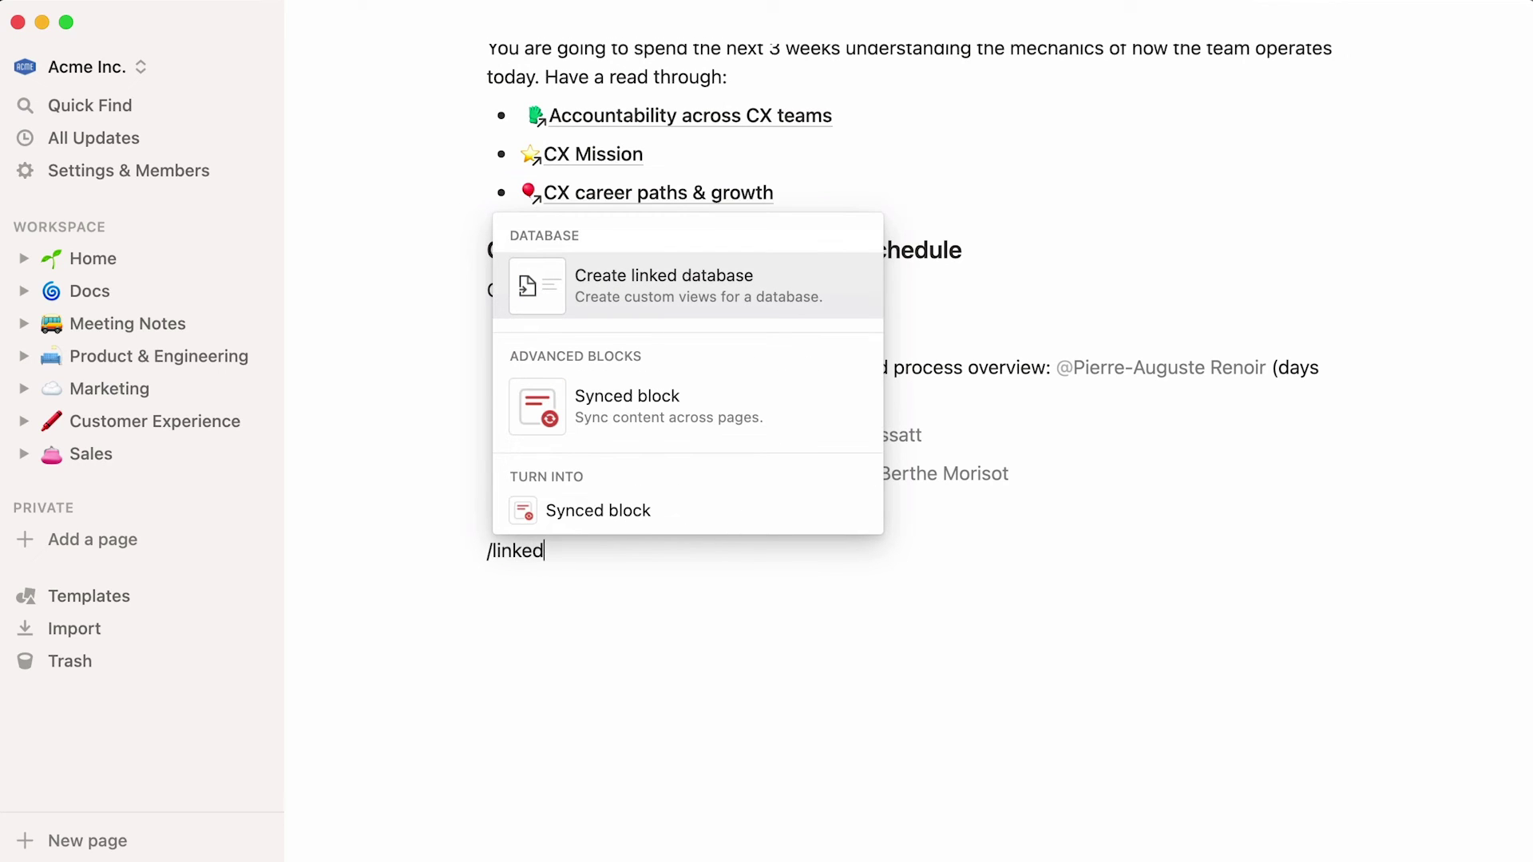
{"action": "left_click", "coordinate": [645, 306]}
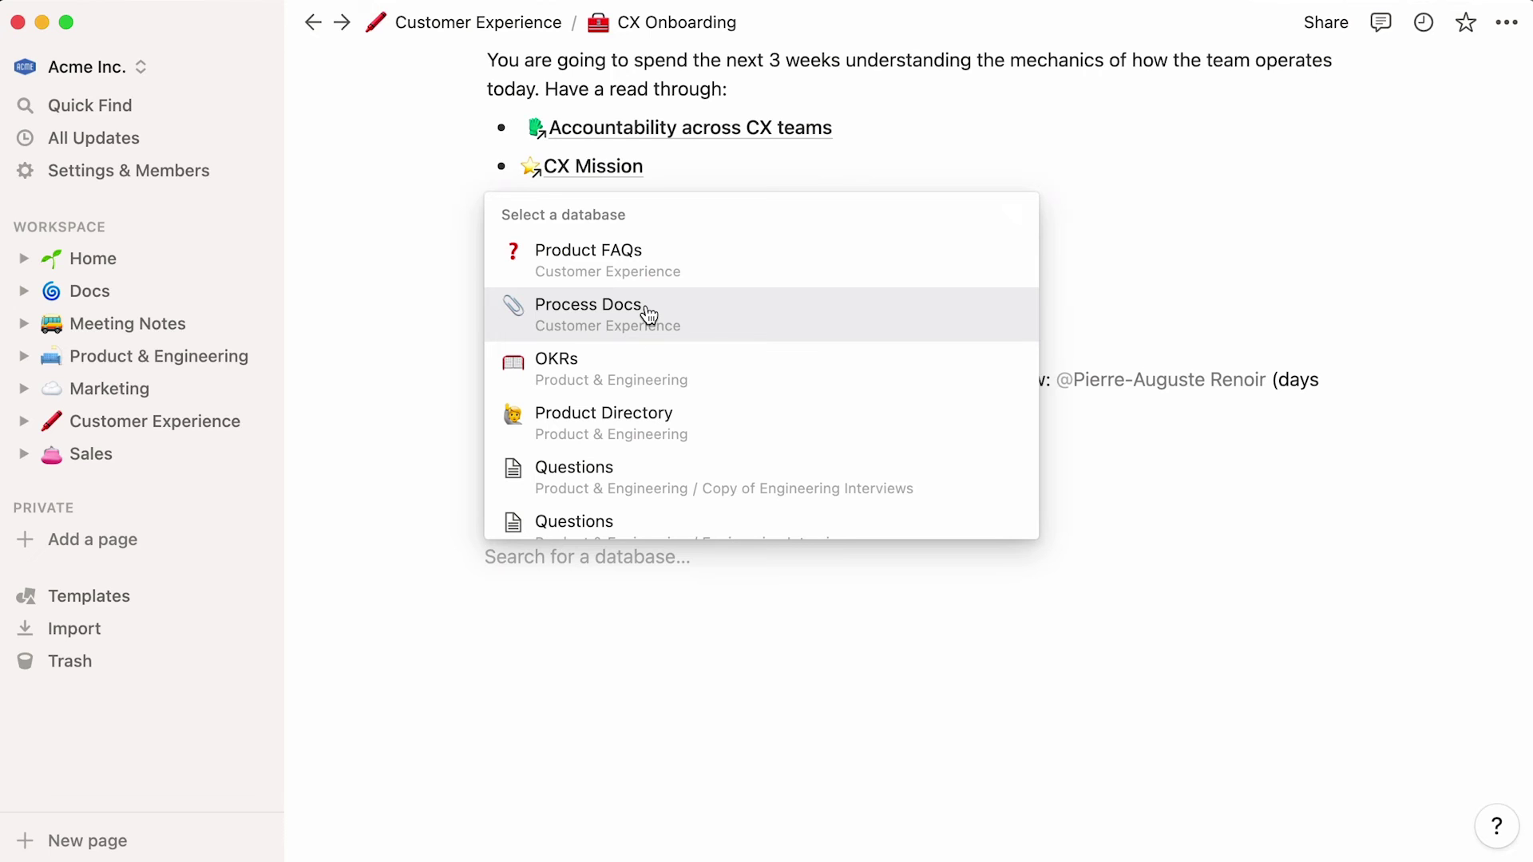
{"action": "type", "text": "docs"}
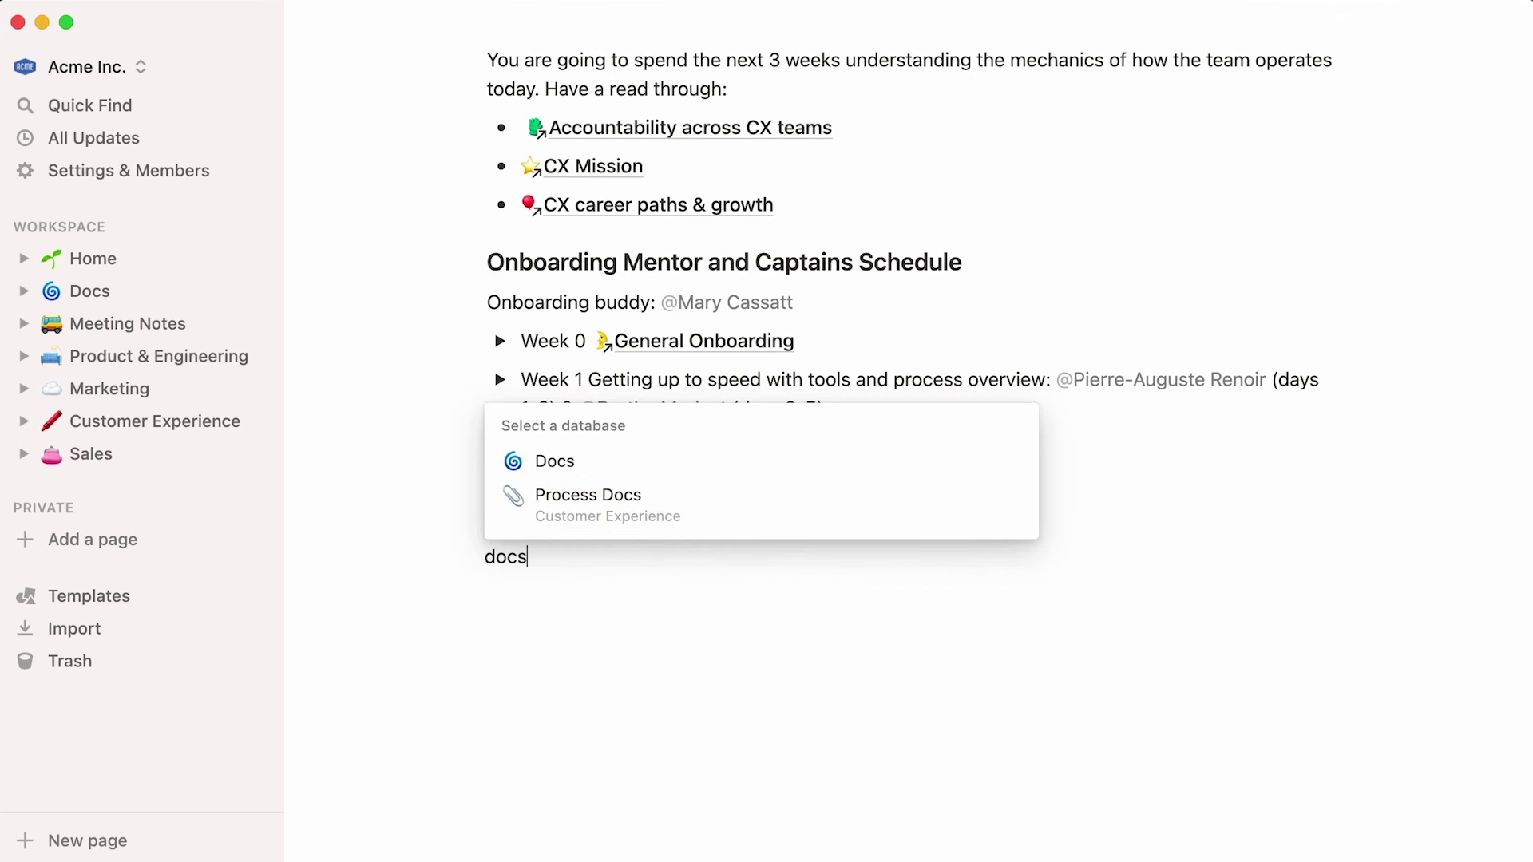
{"action": "left_click", "coordinate": [653, 476]}
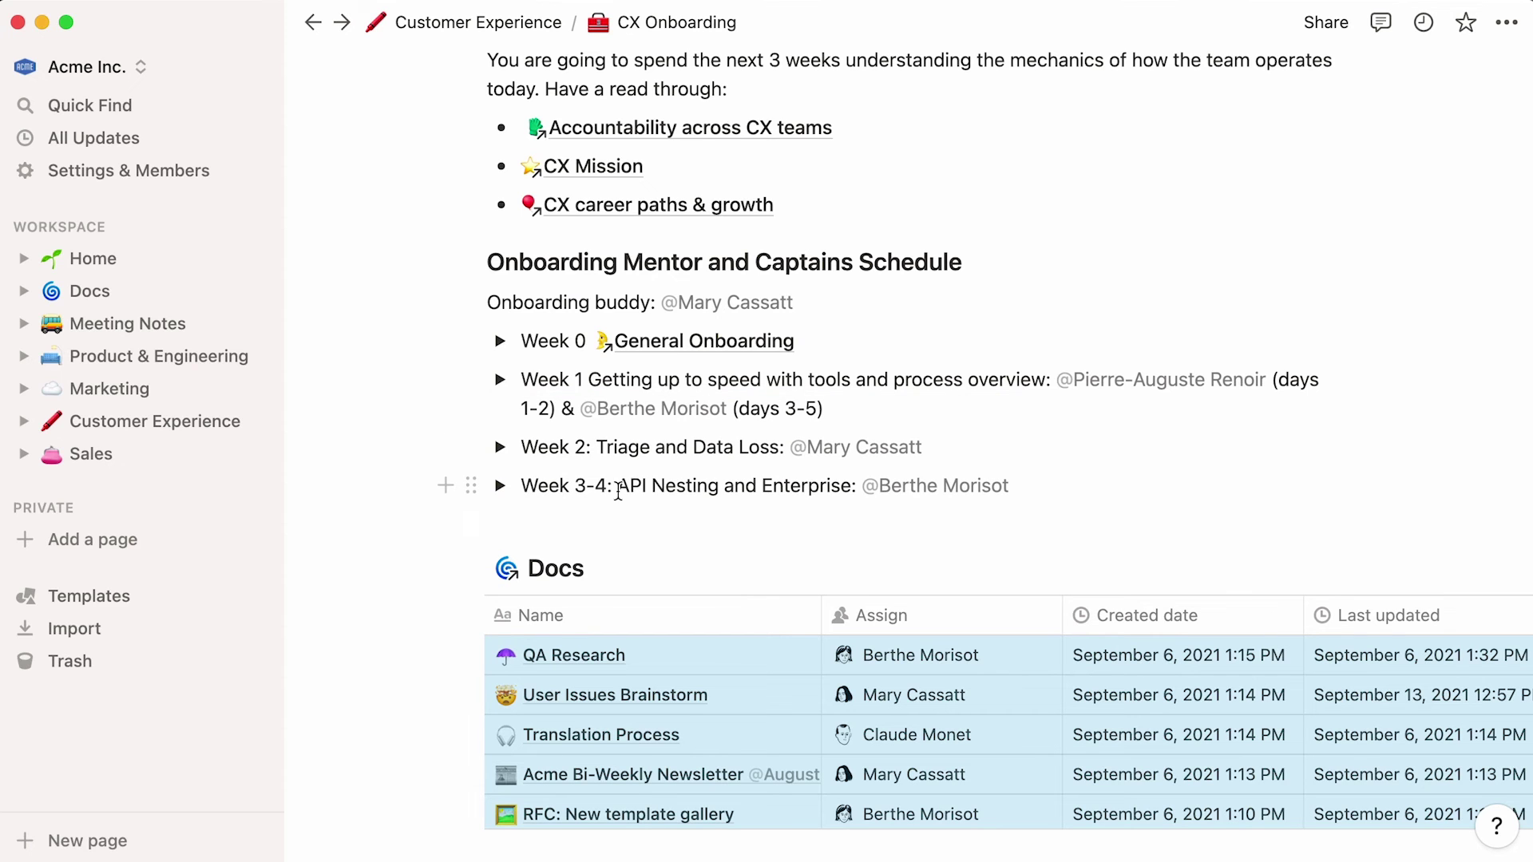
{"action": "left_click", "coordinate": [372, 583]}
{"action": "scroll", "coordinate": [371, 584], "scroll_direction": "down", "scroll_amount": 2}
{"action": "scroll", "coordinate": [371, 584], "scroll_direction": "down", "scroll_amount": 5}
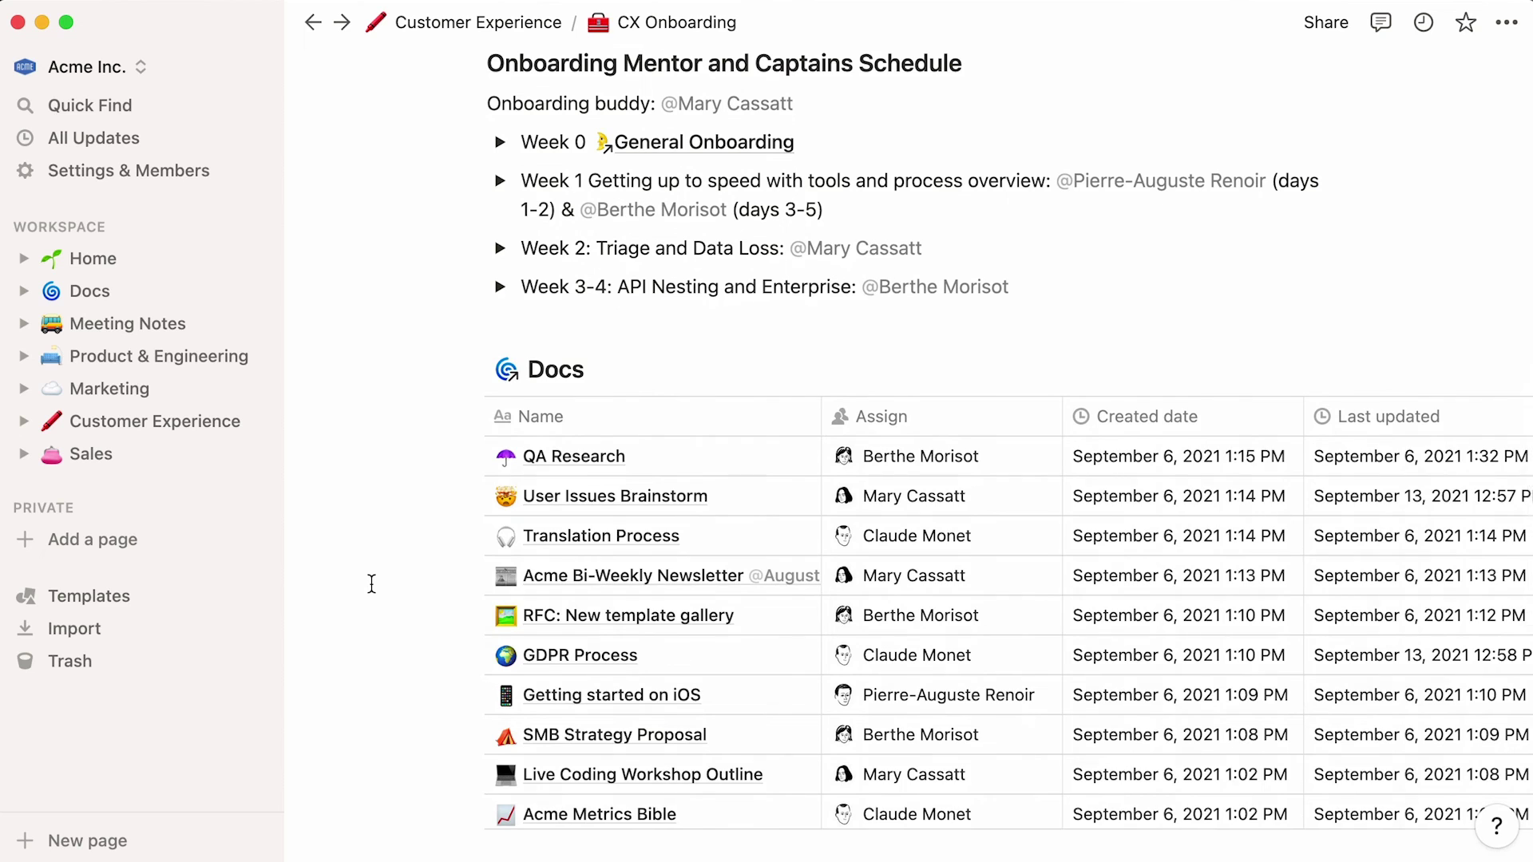
{"action": "scroll", "coordinate": [371, 584], "scroll_direction": "right", "scroll_amount": 3}
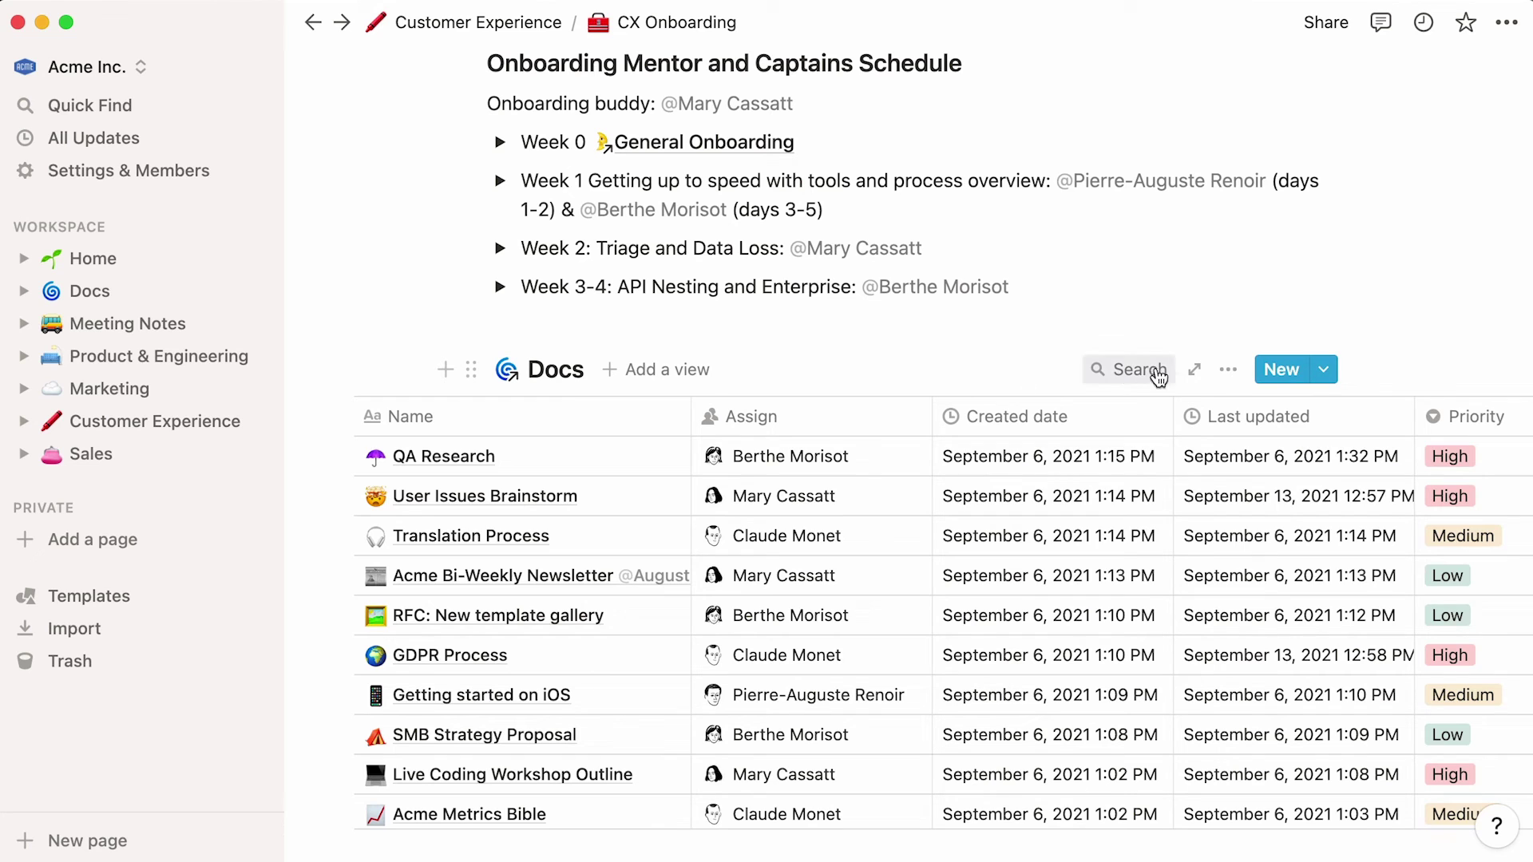
- Add a Type filter to the linked Docs view showing only User Feedback docs
{"action": "left_click", "coordinate": [1228, 370]}
{"action": "left_click", "coordinate": [1349, 521]}
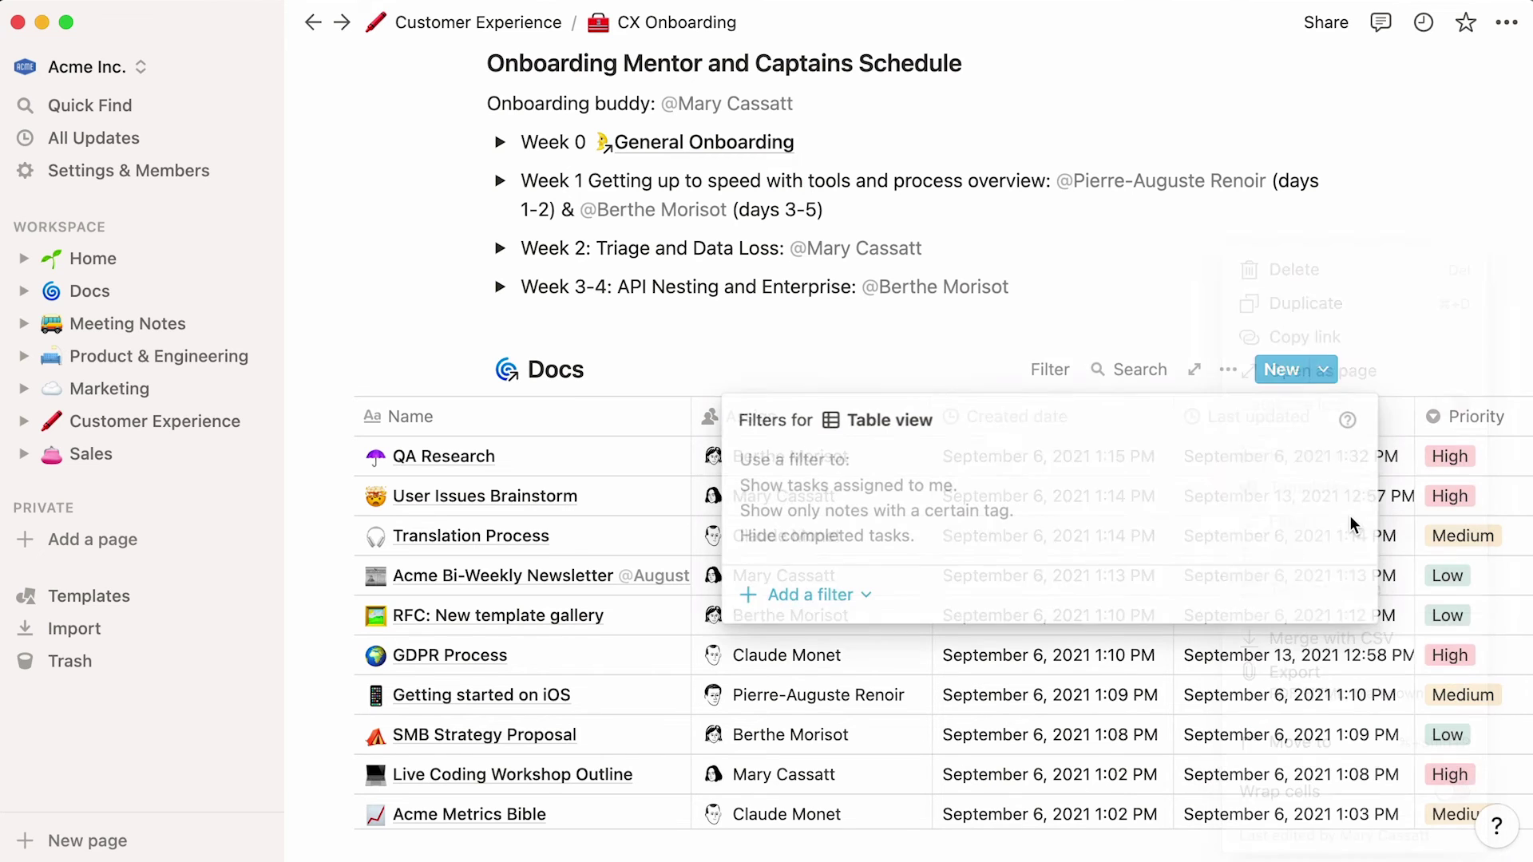
{"action": "left_click", "coordinate": [900, 610]}
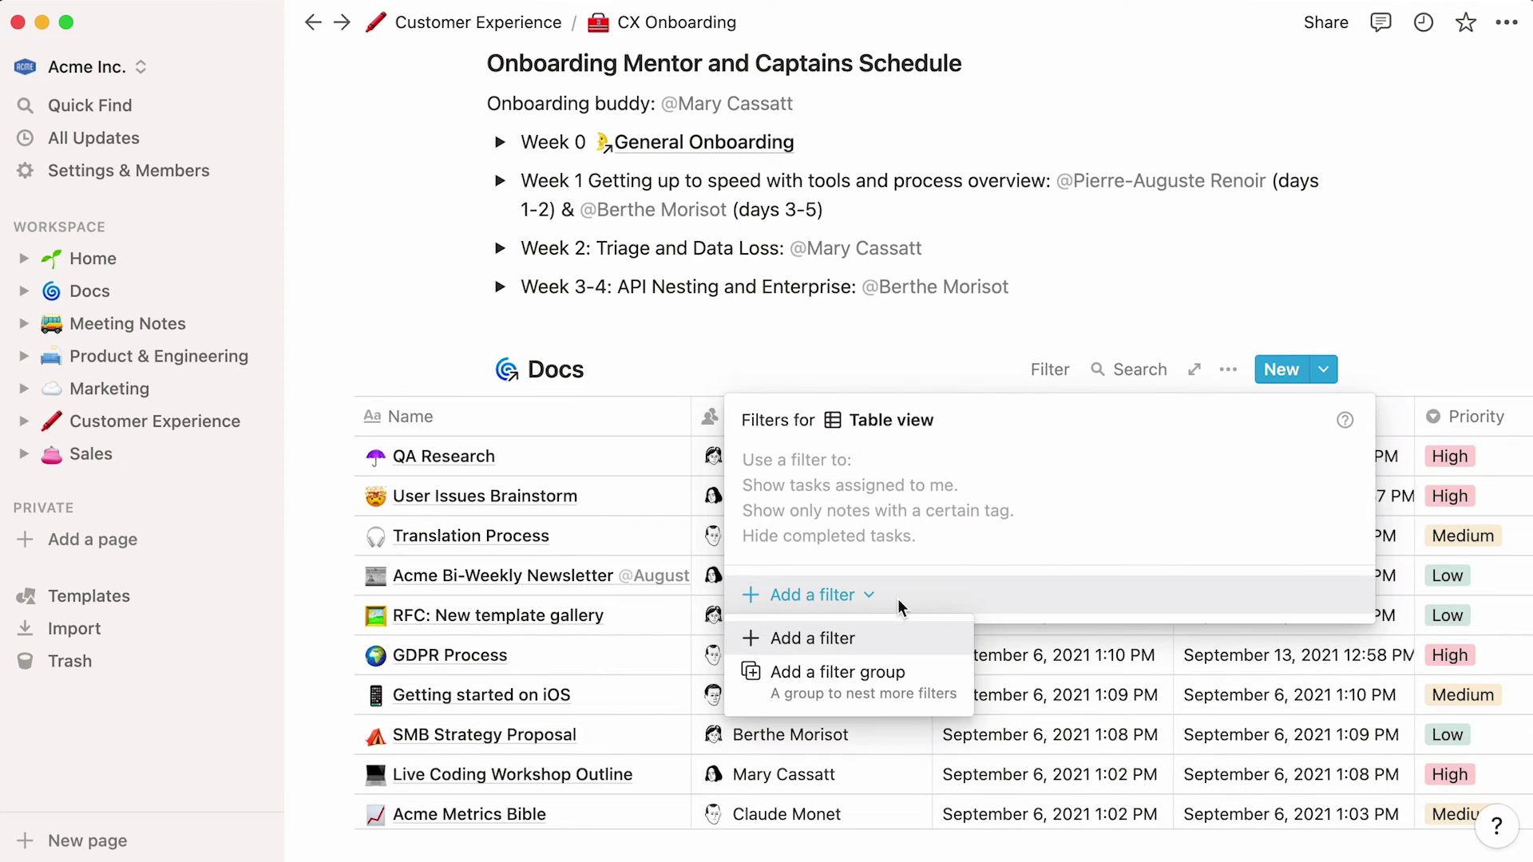
{"action": "left_click", "coordinate": [899, 636]}
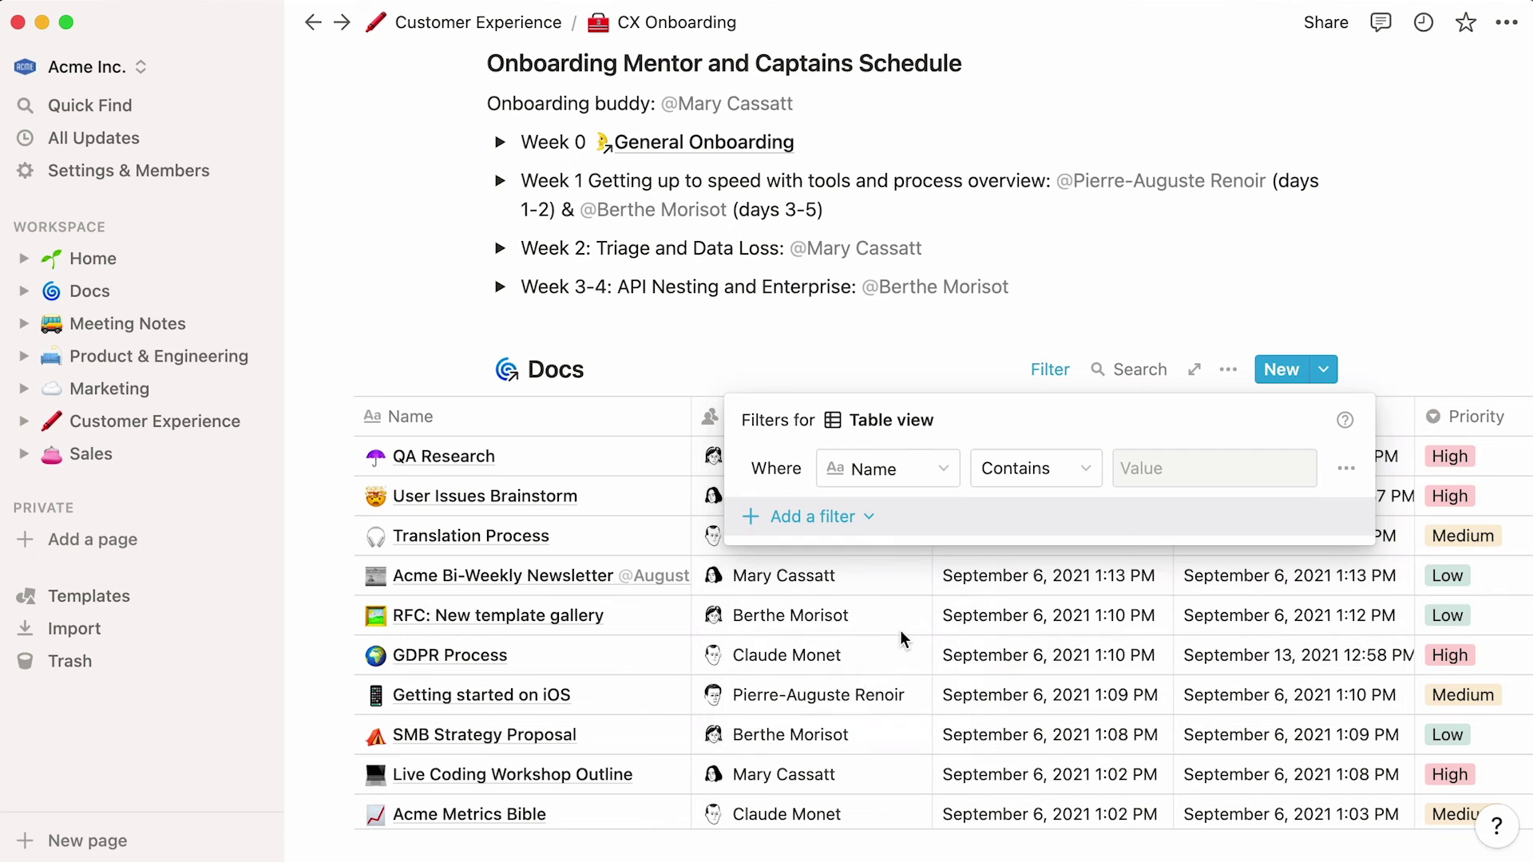
{"action": "left_click", "coordinate": [918, 470]}
{"action": "left_click", "coordinate": [918, 805]}
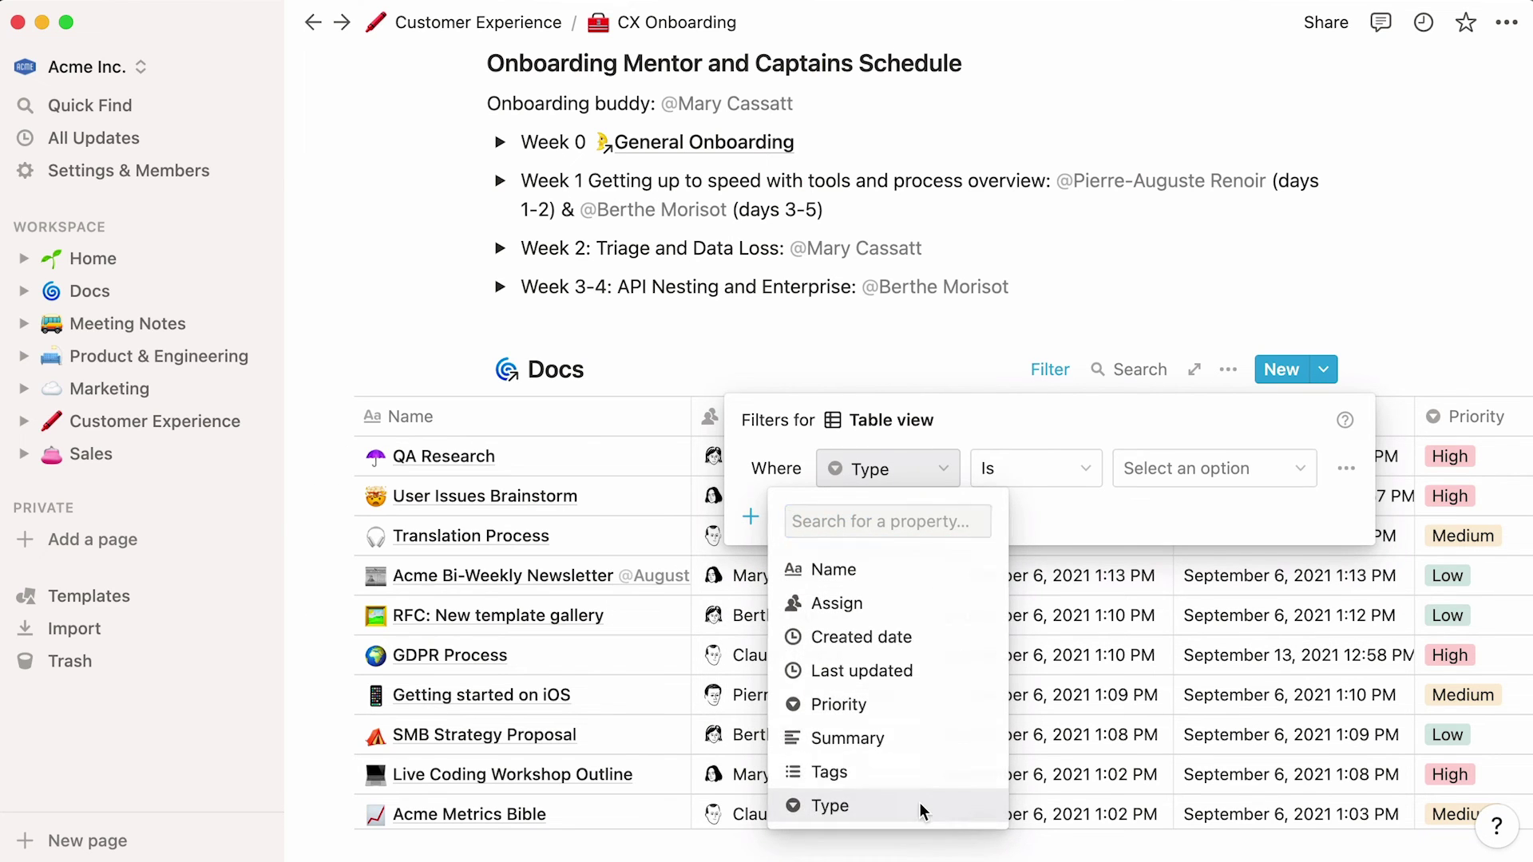
{"action": "left_click", "coordinate": [1244, 463]}
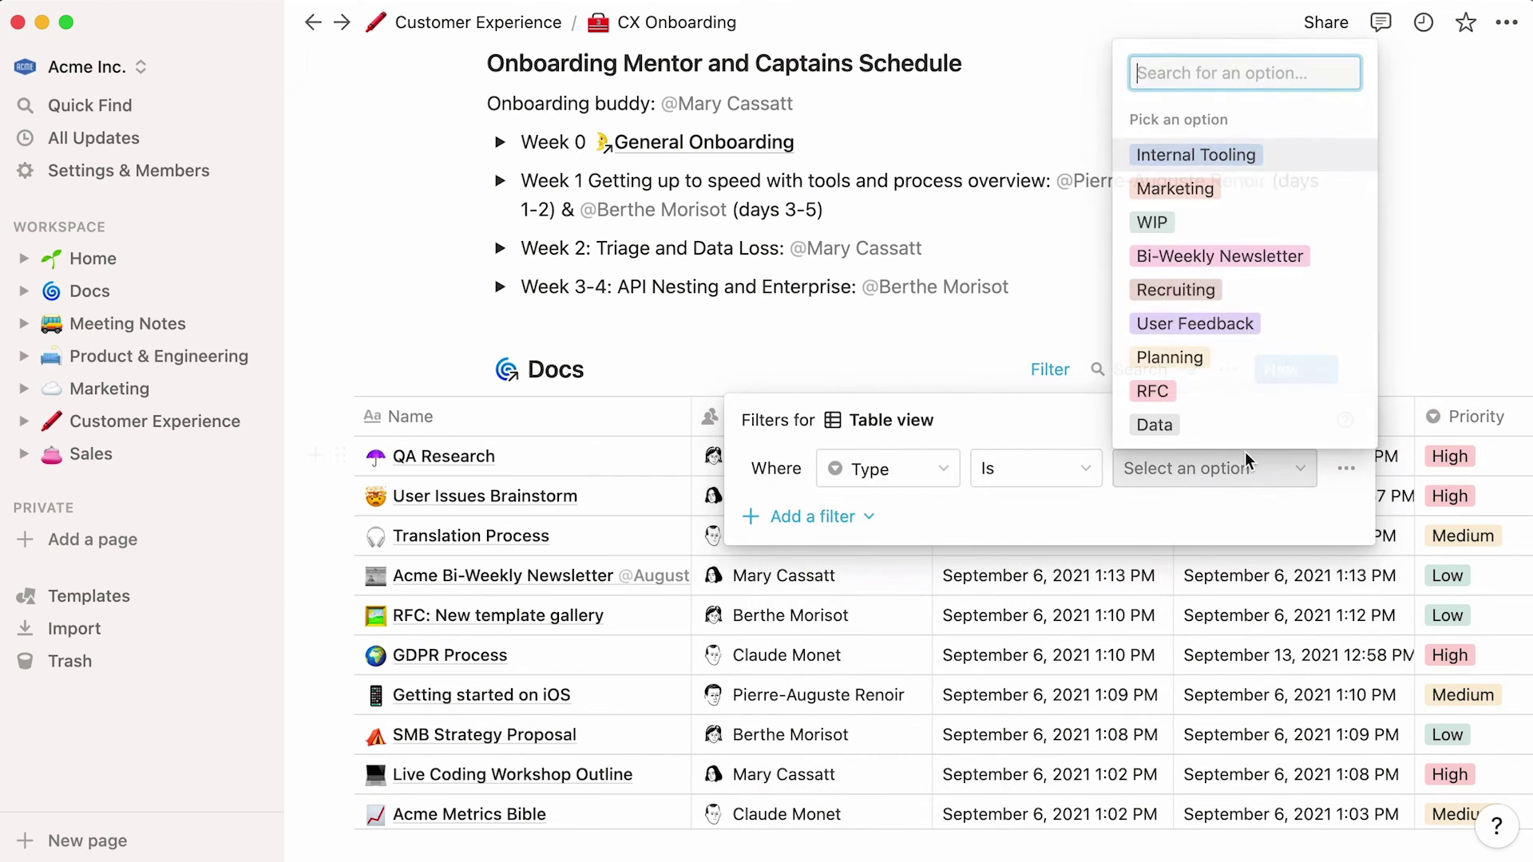
{"action": "left_click", "coordinate": [1305, 324]}
{"action": "left_click", "coordinate": [1307, 332]}
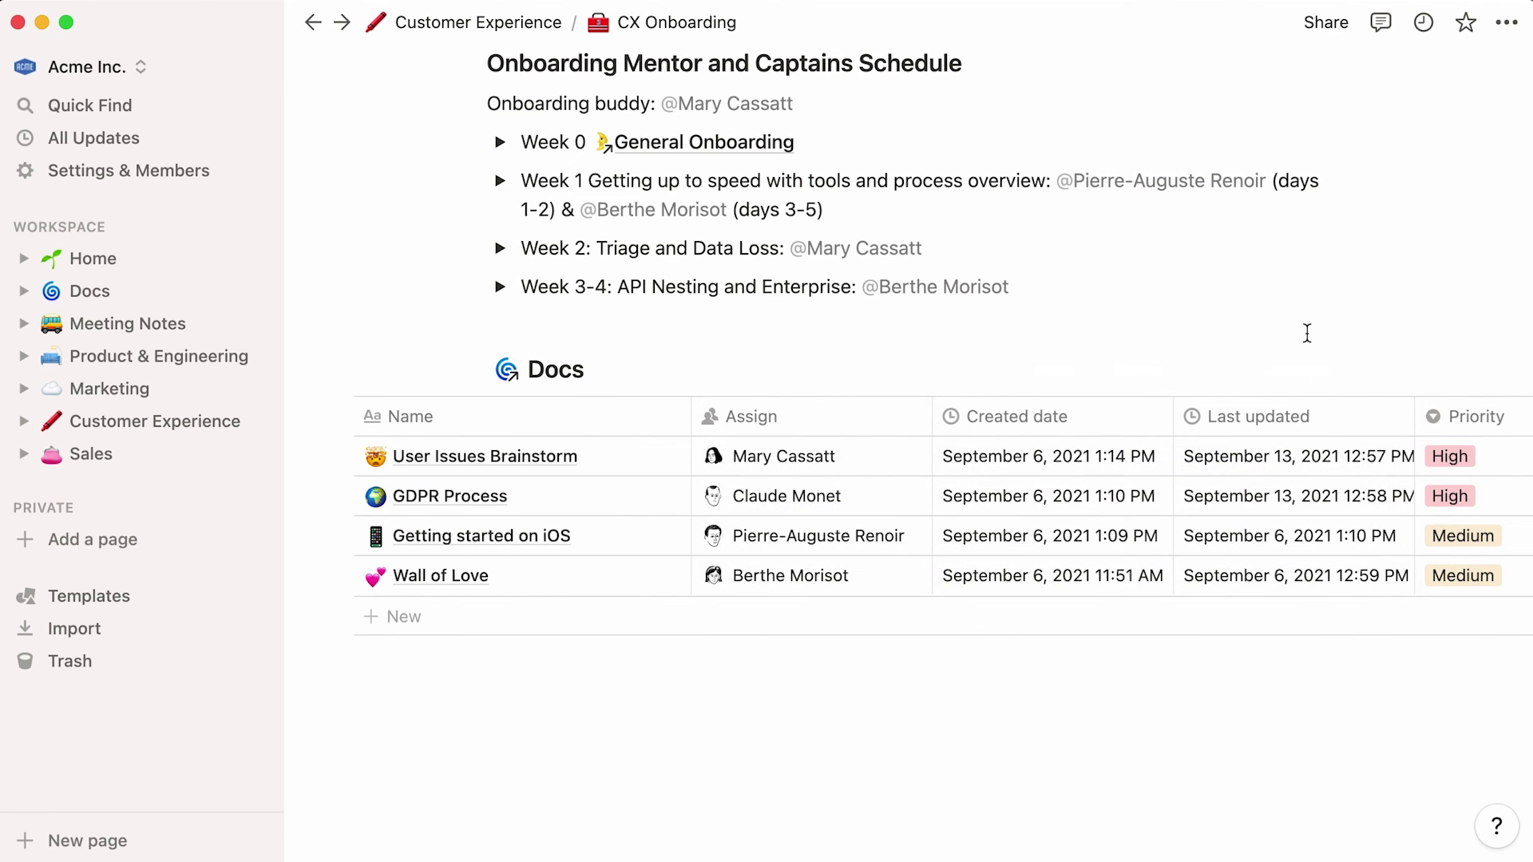
{"action": "scroll", "coordinate": [1307, 334], "scroll_direction": "up", "scroll_amount": 5}
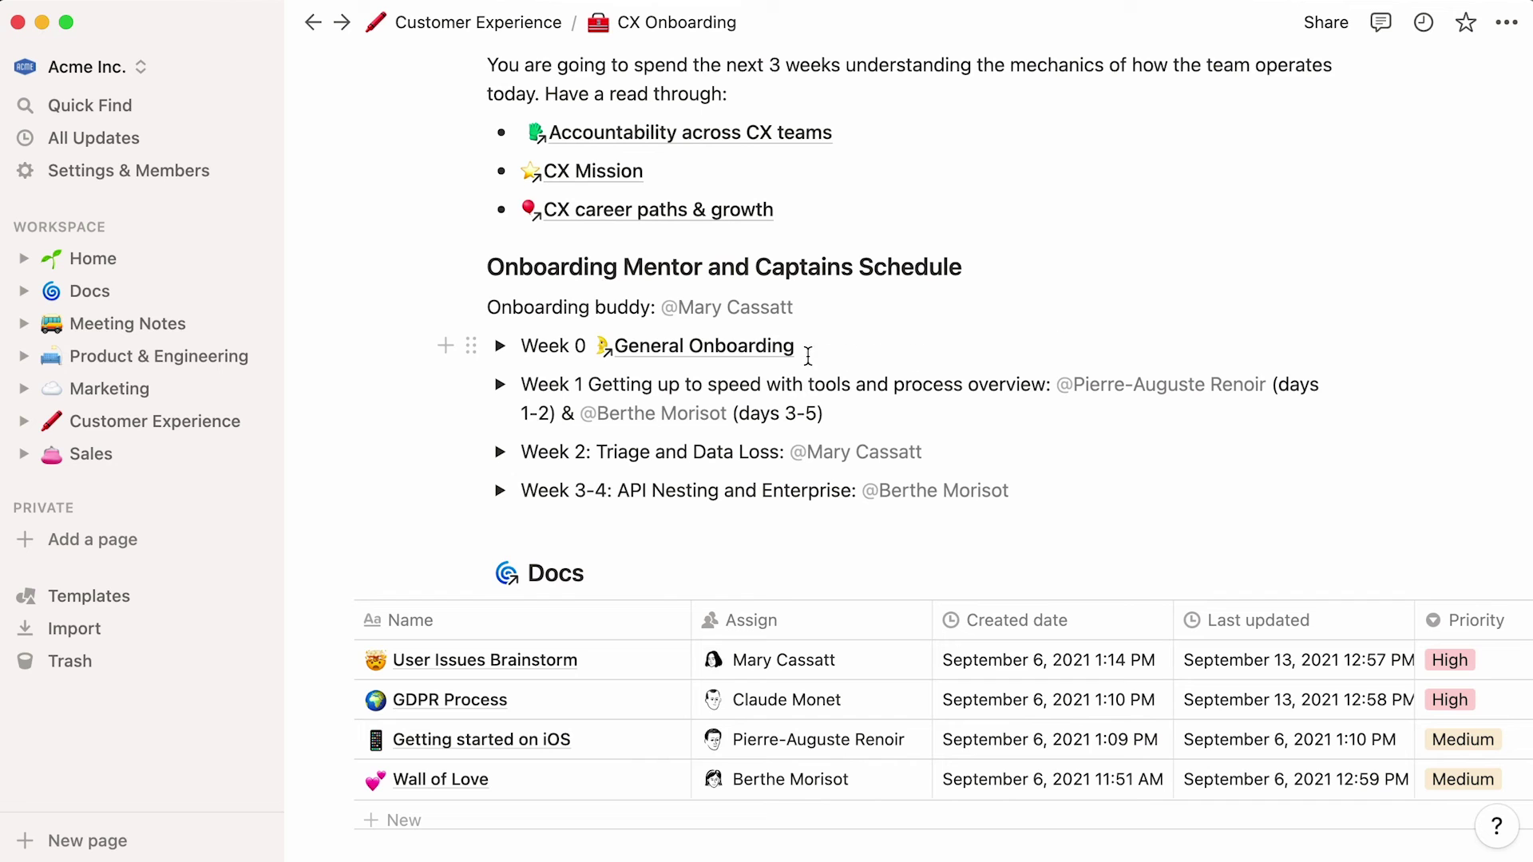
- Via General Onboarding, open Home's Mission, vision, values page and drag-select its Mission and Vision blocks
{"action": "left_click", "coordinate": [783, 364]}
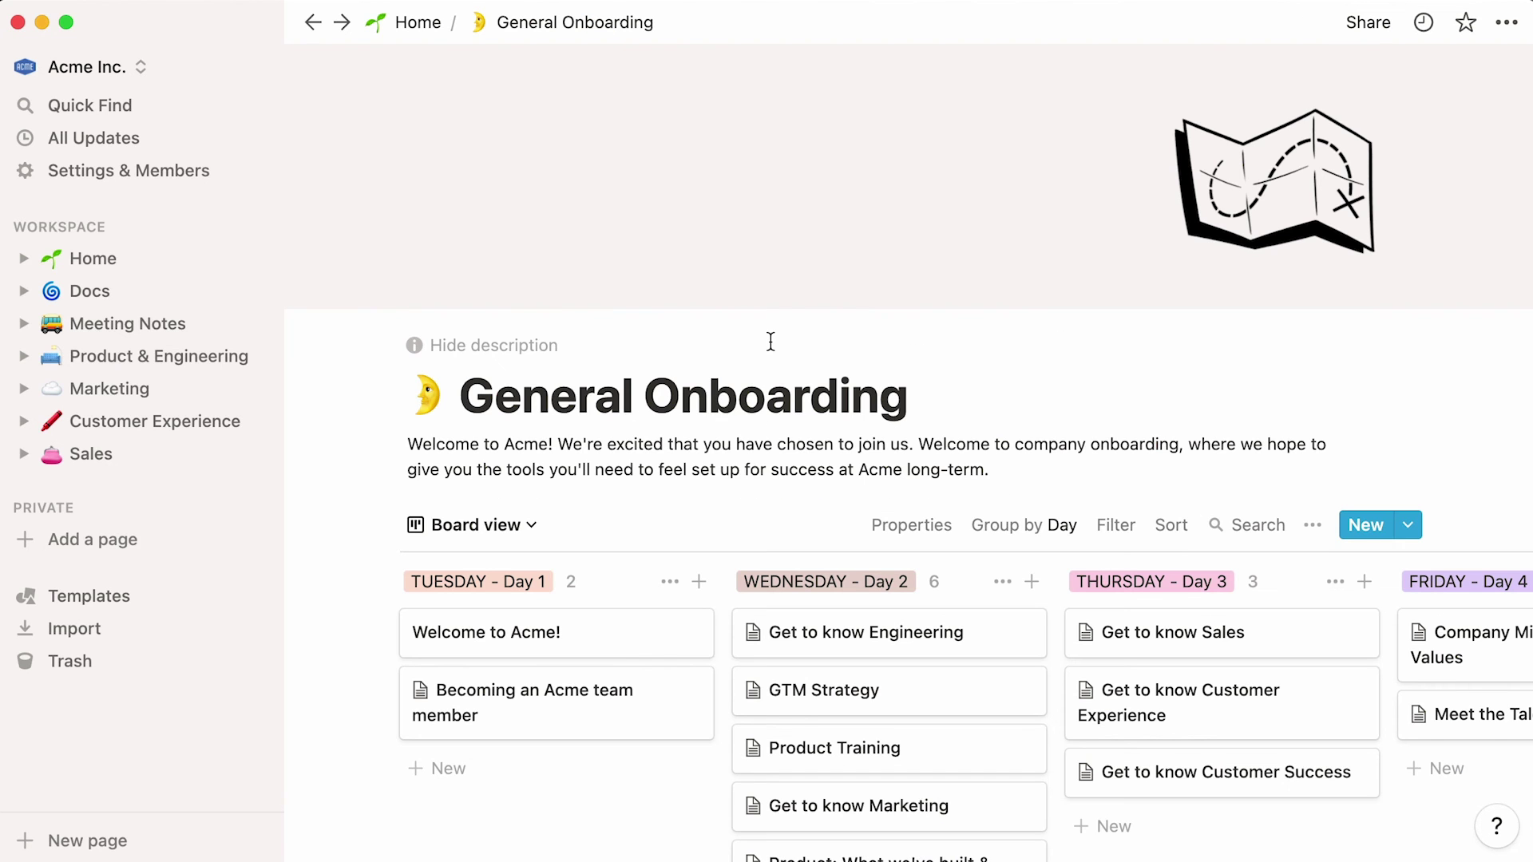
{"action": "scroll", "coordinate": [770, 342], "scroll_direction": "down", "scroll_amount": 4}
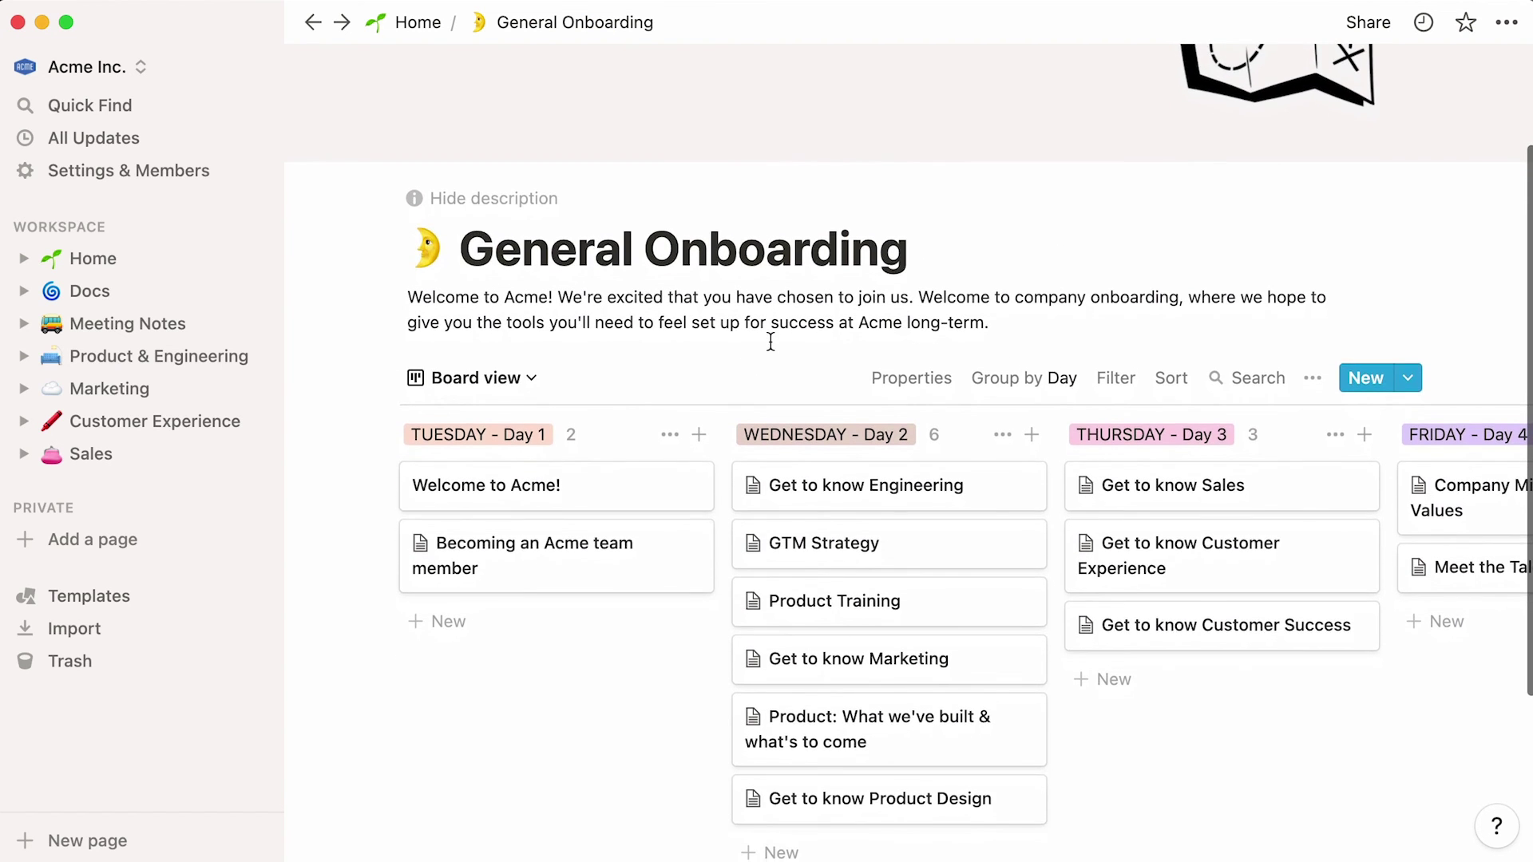
{"action": "scroll", "coordinate": [770, 342], "scroll_direction": "right", "scroll_amount": 3}
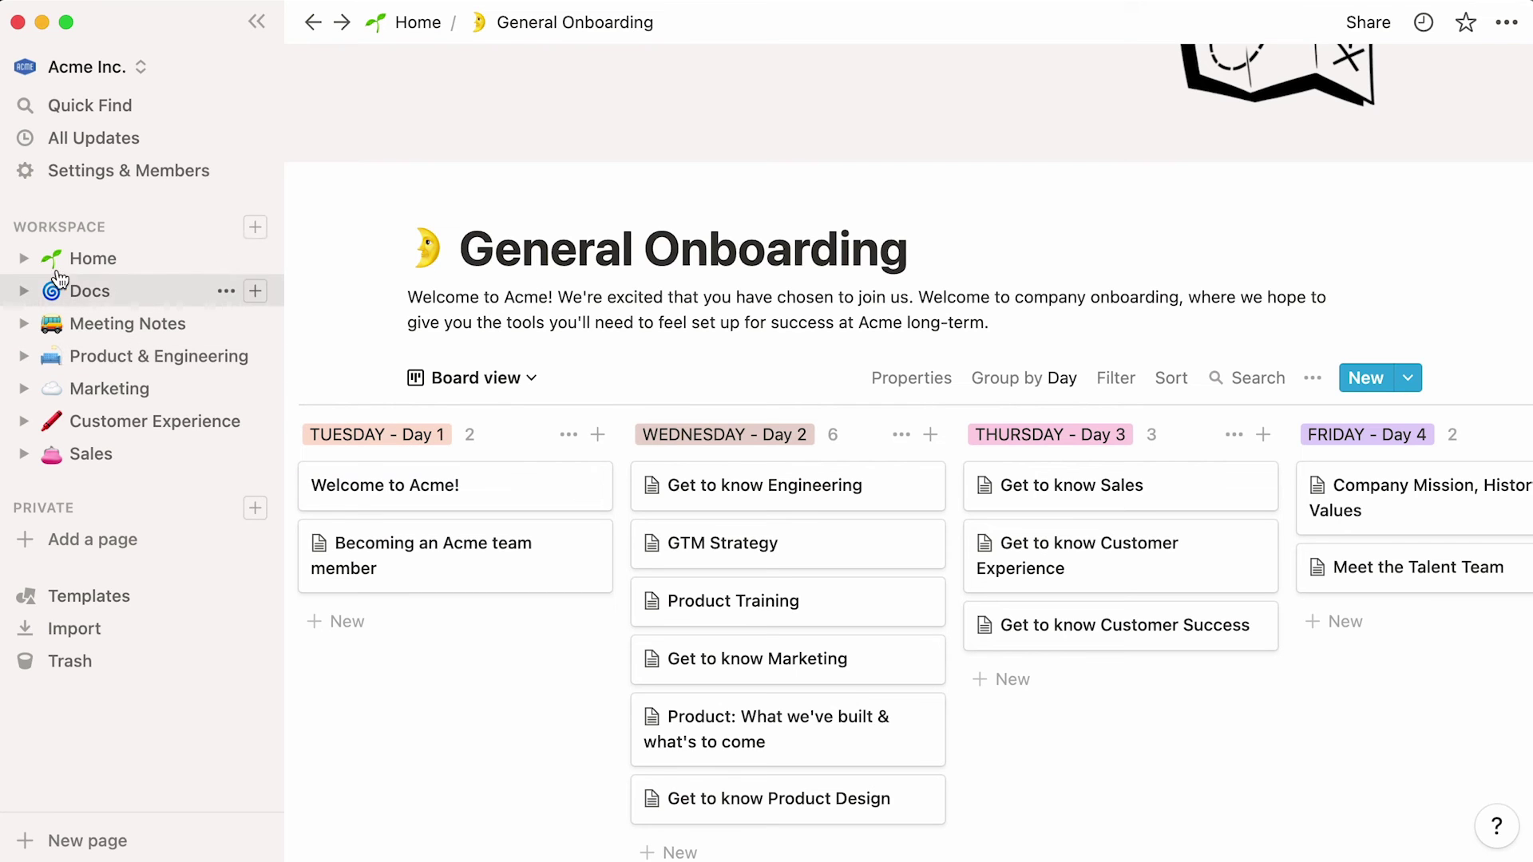
{"action": "left_click", "coordinate": [25, 258]}
{"action": "left_click", "coordinate": [101, 372]}
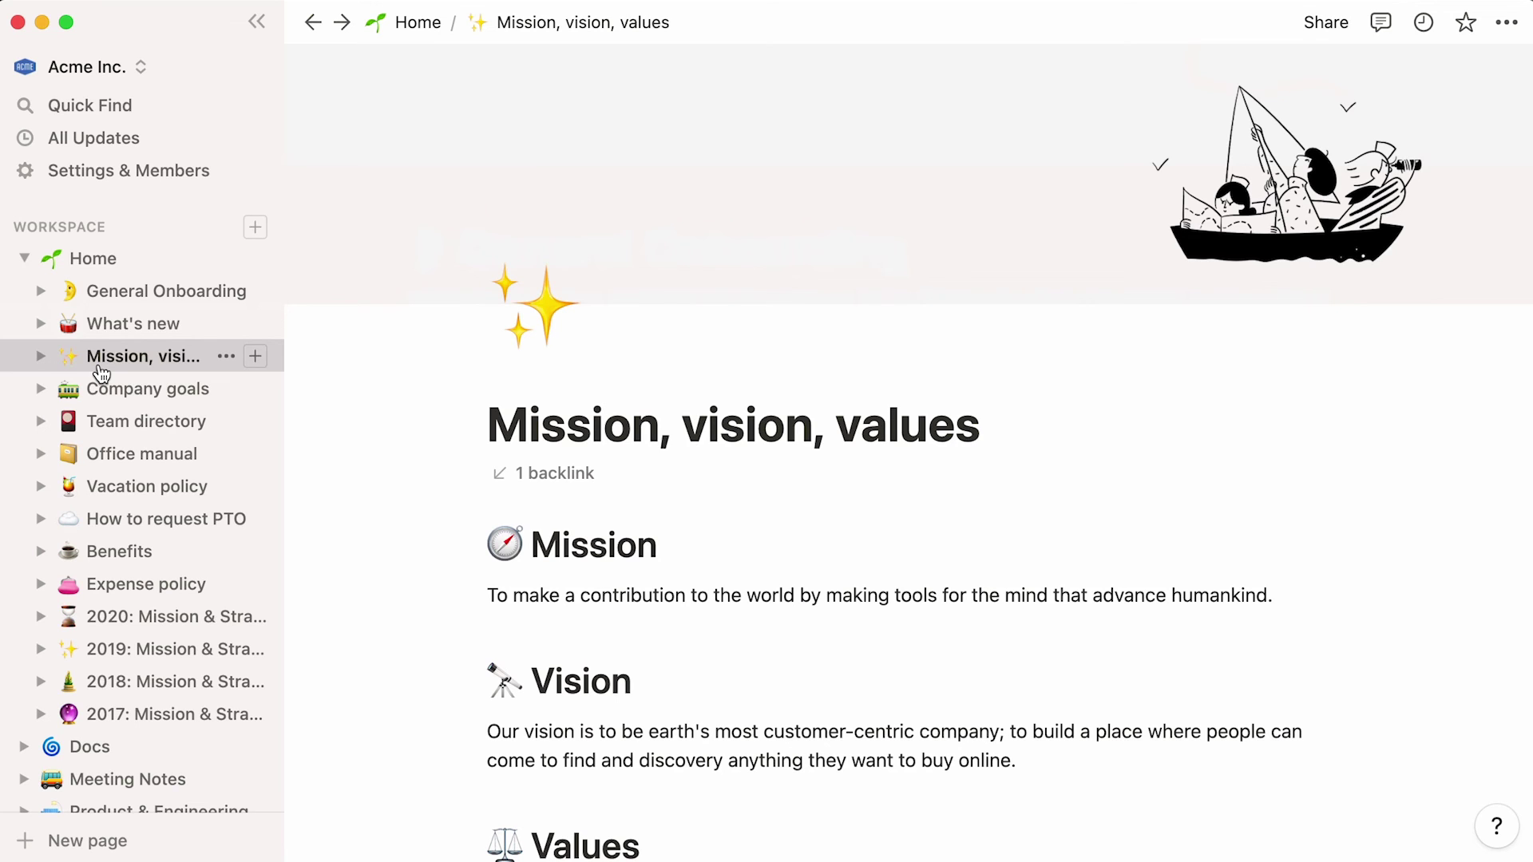
{"action": "left_click_drag", "start_coordinate": [403, 550], "coordinate": [611, 741]}
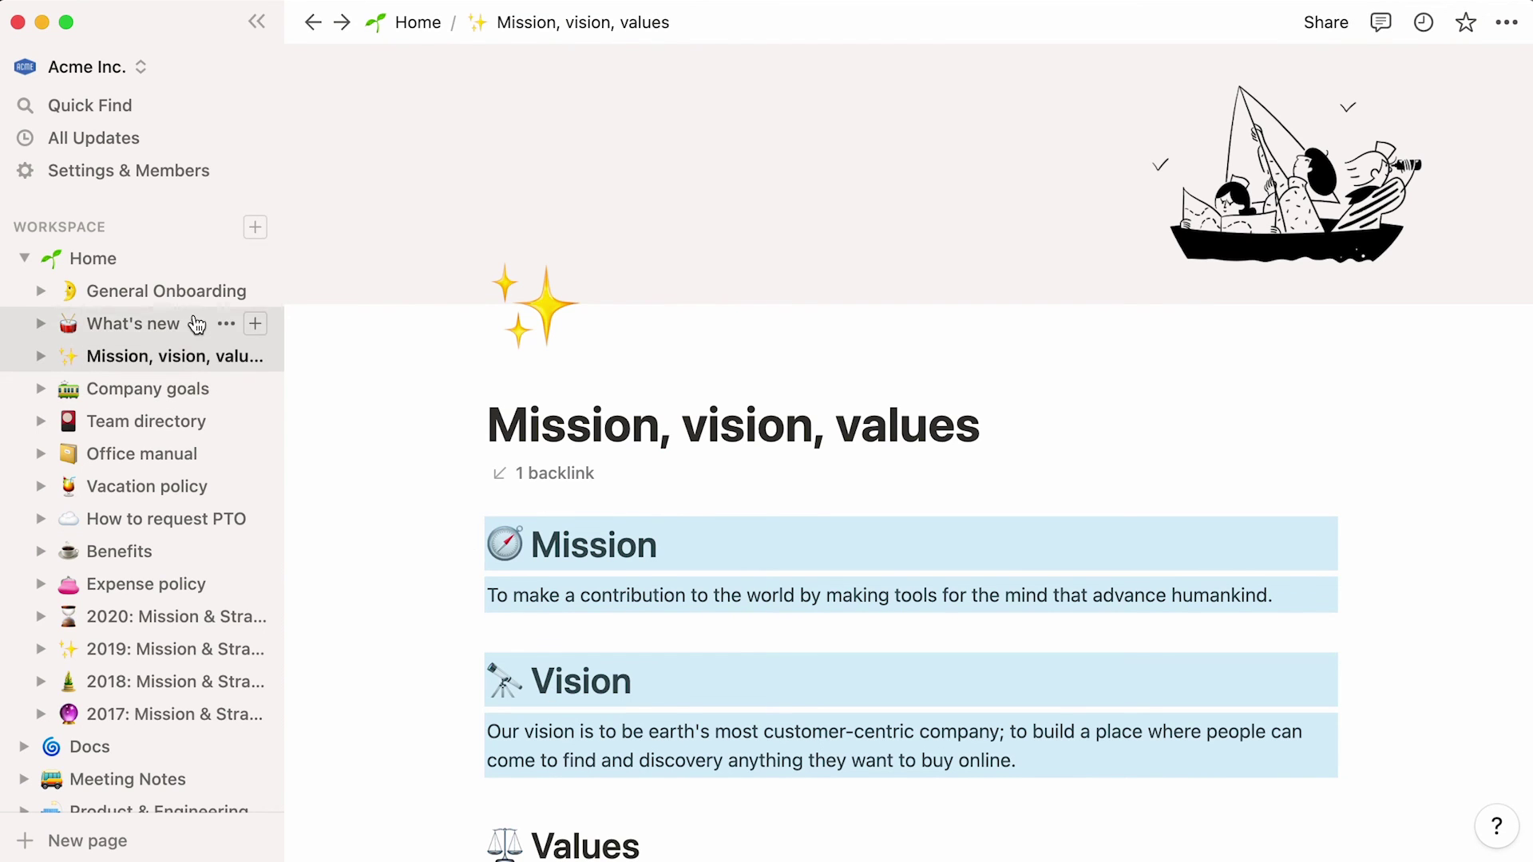
- Paste the Mission and Vision blocks into the Welcome to Acme! card as a synced block
{"action": "left_click", "coordinate": [191, 293]}
{"action": "left_click", "coordinate": [563, 639]}
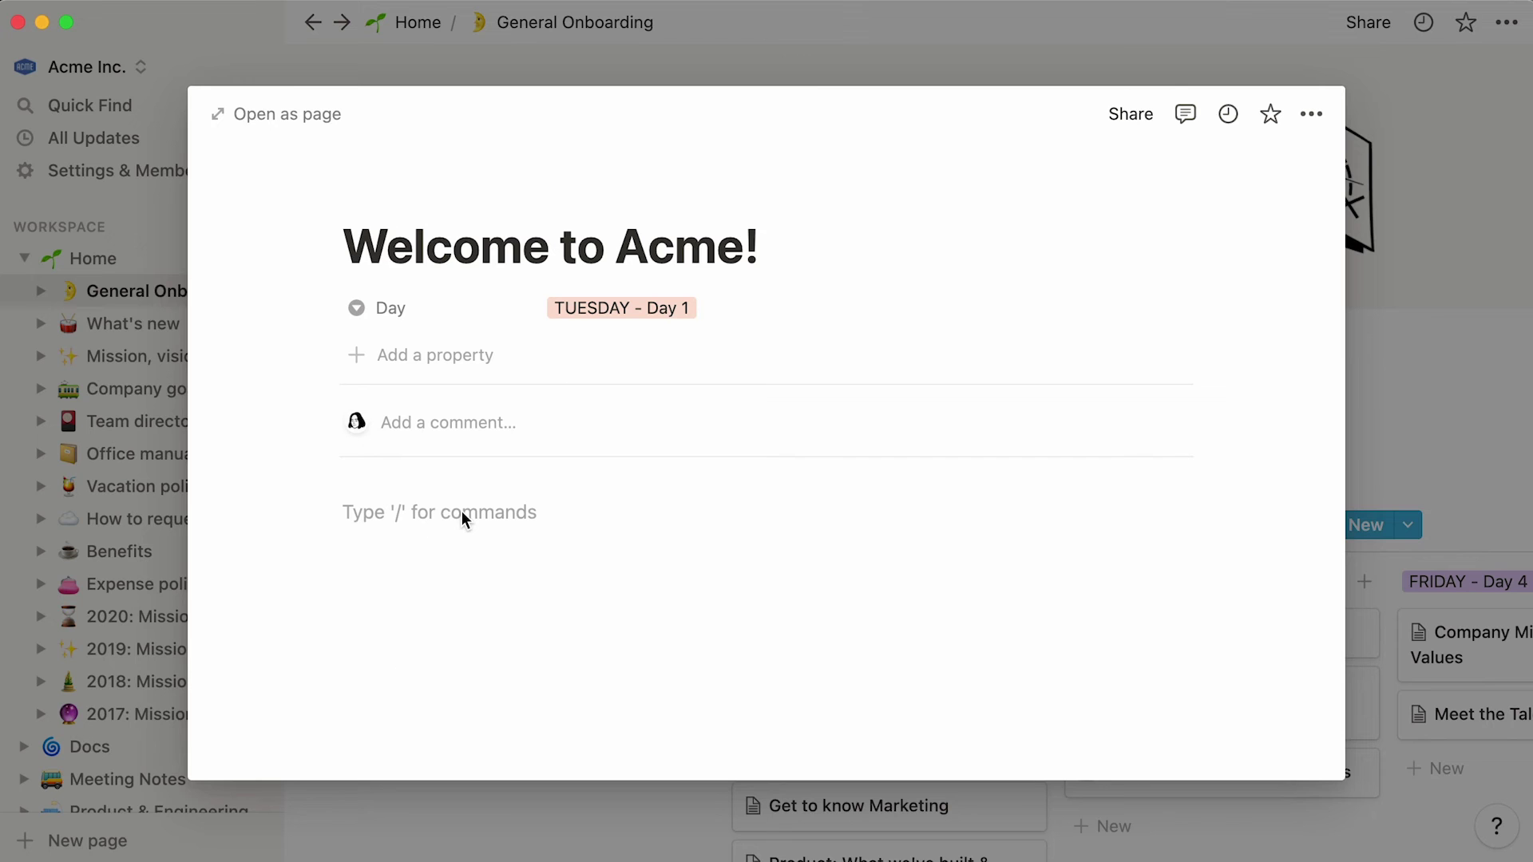
{"action": "right_click", "coordinate": [463, 520]}
{"action": "left_click", "coordinate": [462, 540]}
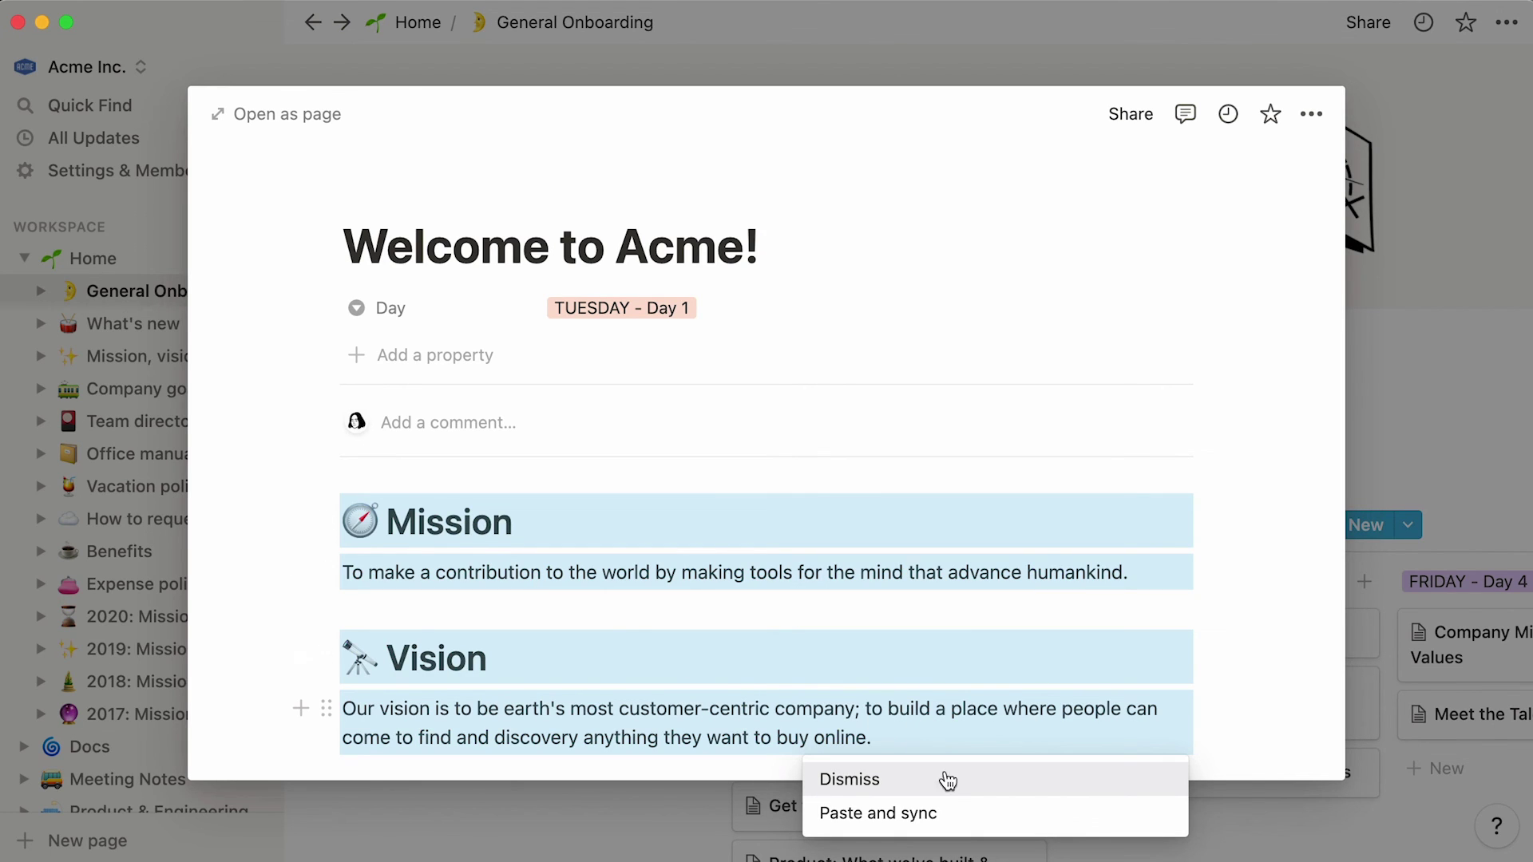
{"action": "left_click", "coordinate": [964, 816]}
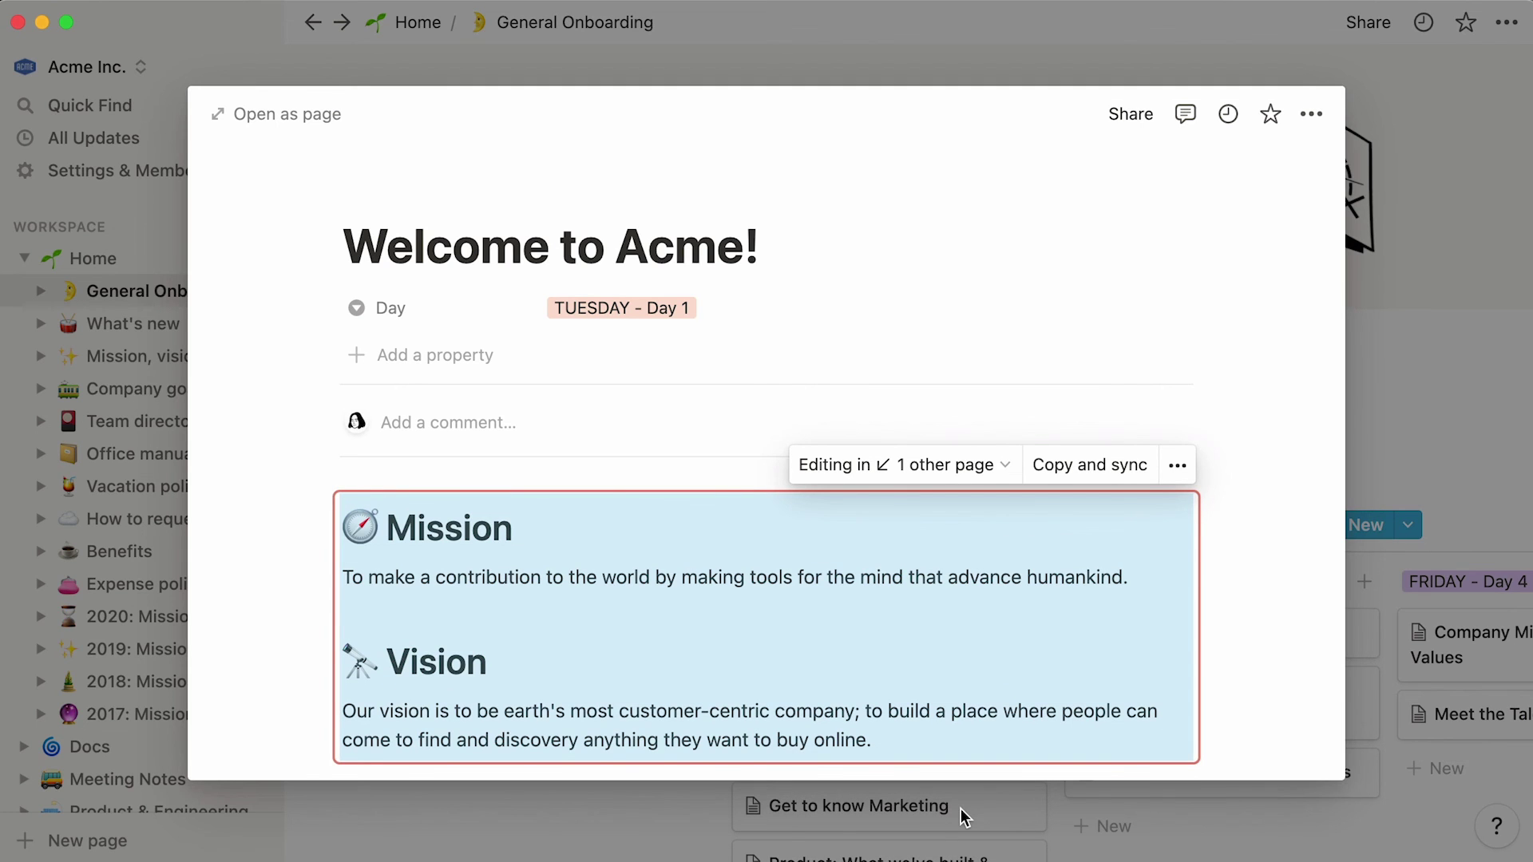
{"action": "key", "text": "Return"}
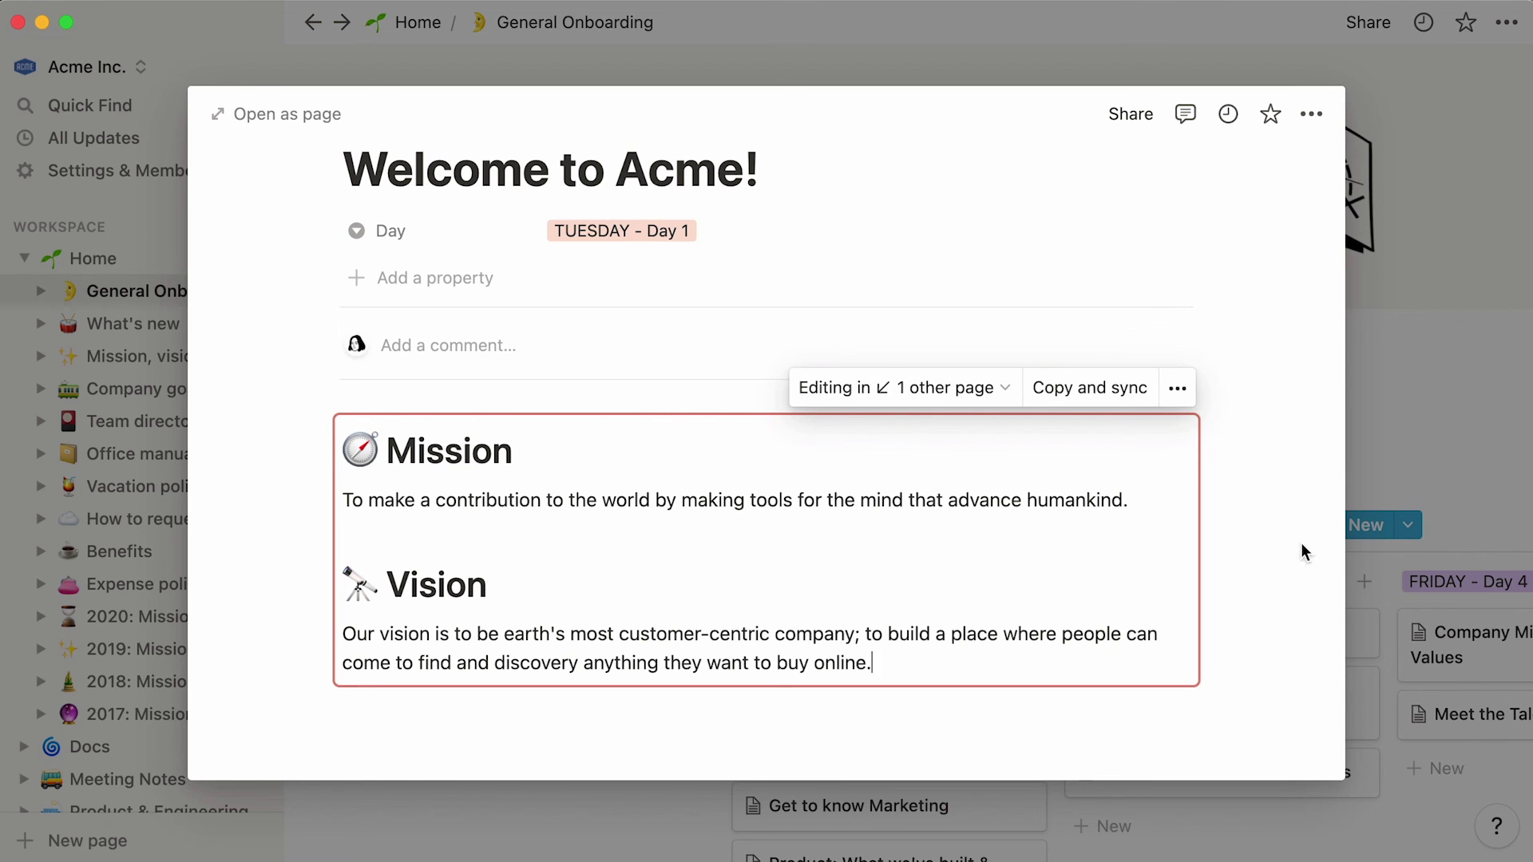
{"action": "left_click", "coordinate": [1396, 438]}
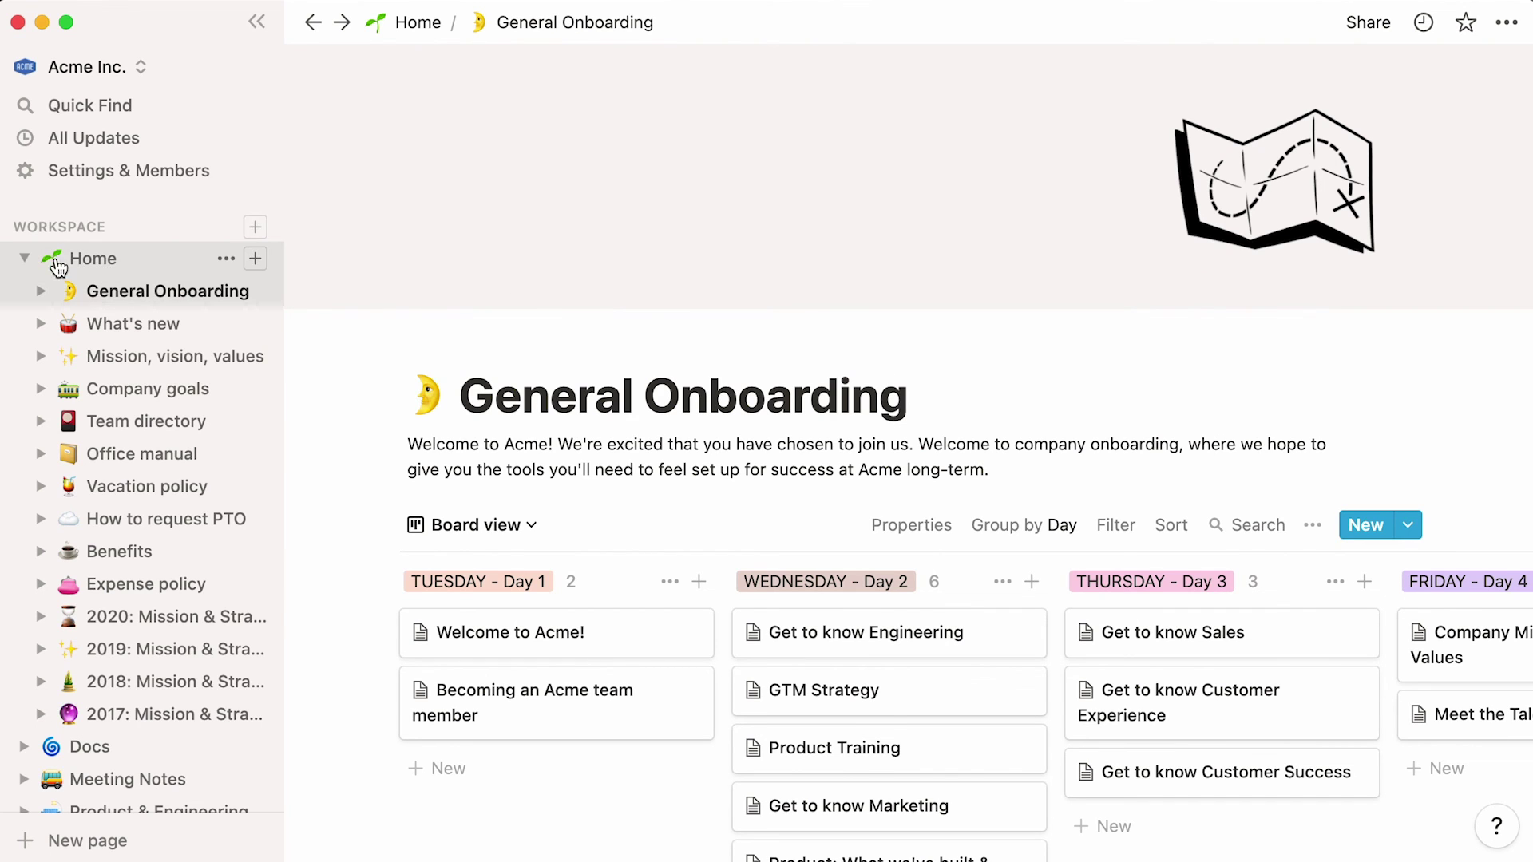
- On Home, expand History to show the 2020–2017 Mission & Strategy pages, then open Quick Find
{"action": "left_click", "coordinate": [25, 260]}
{"action": "left_click", "coordinate": [136, 272]}
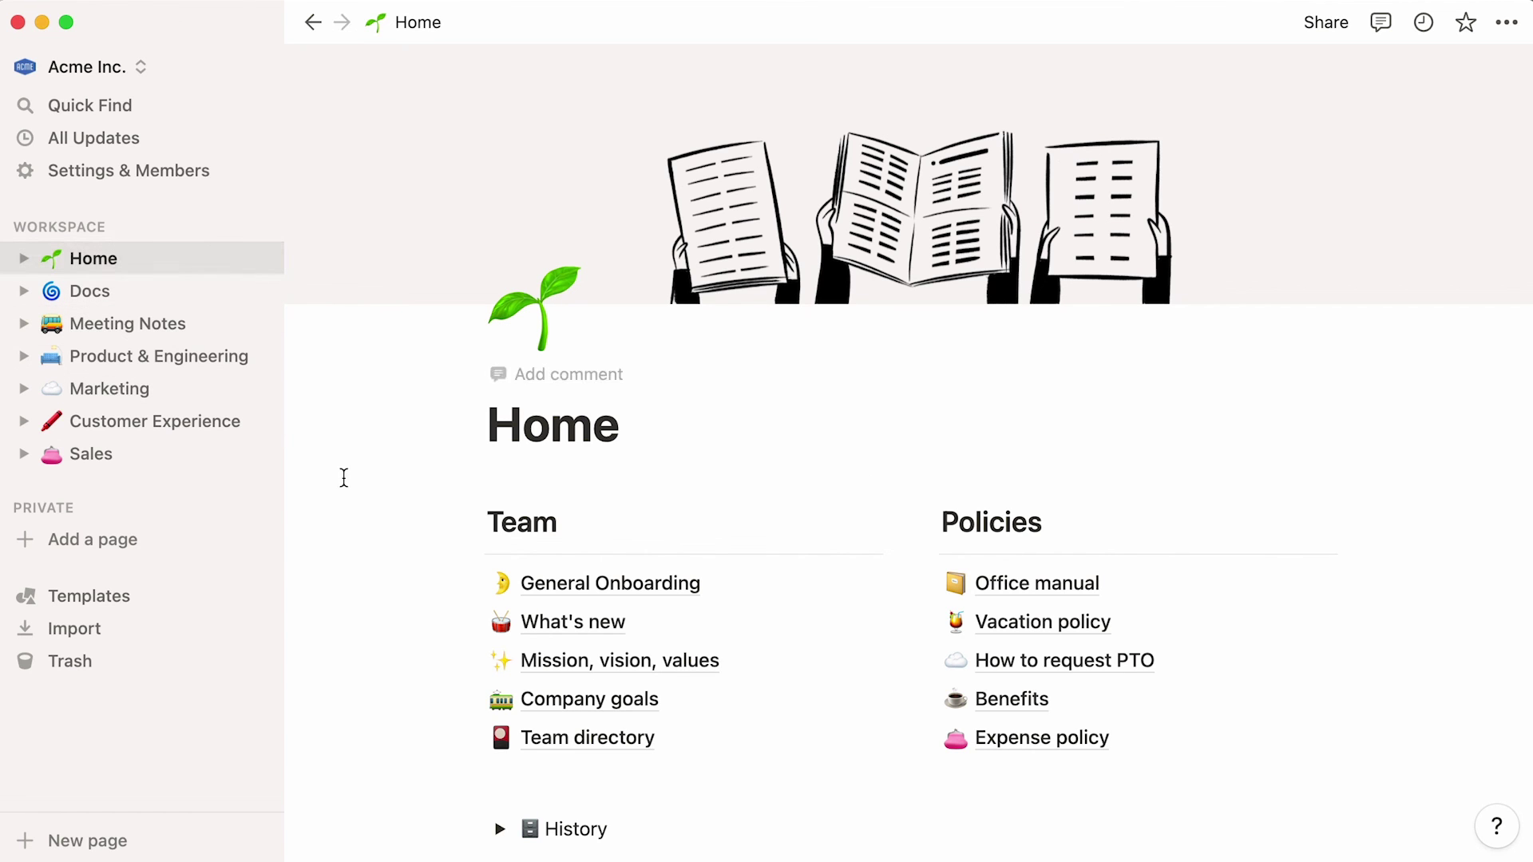
{"action": "scroll", "coordinate": [345, 479], "scroll_direction": "down", "scroll_amount": 2}
{"action": "scroll", "coordinate": [345, 479], "scroll_direction": "down", "scroll_amount": 4}
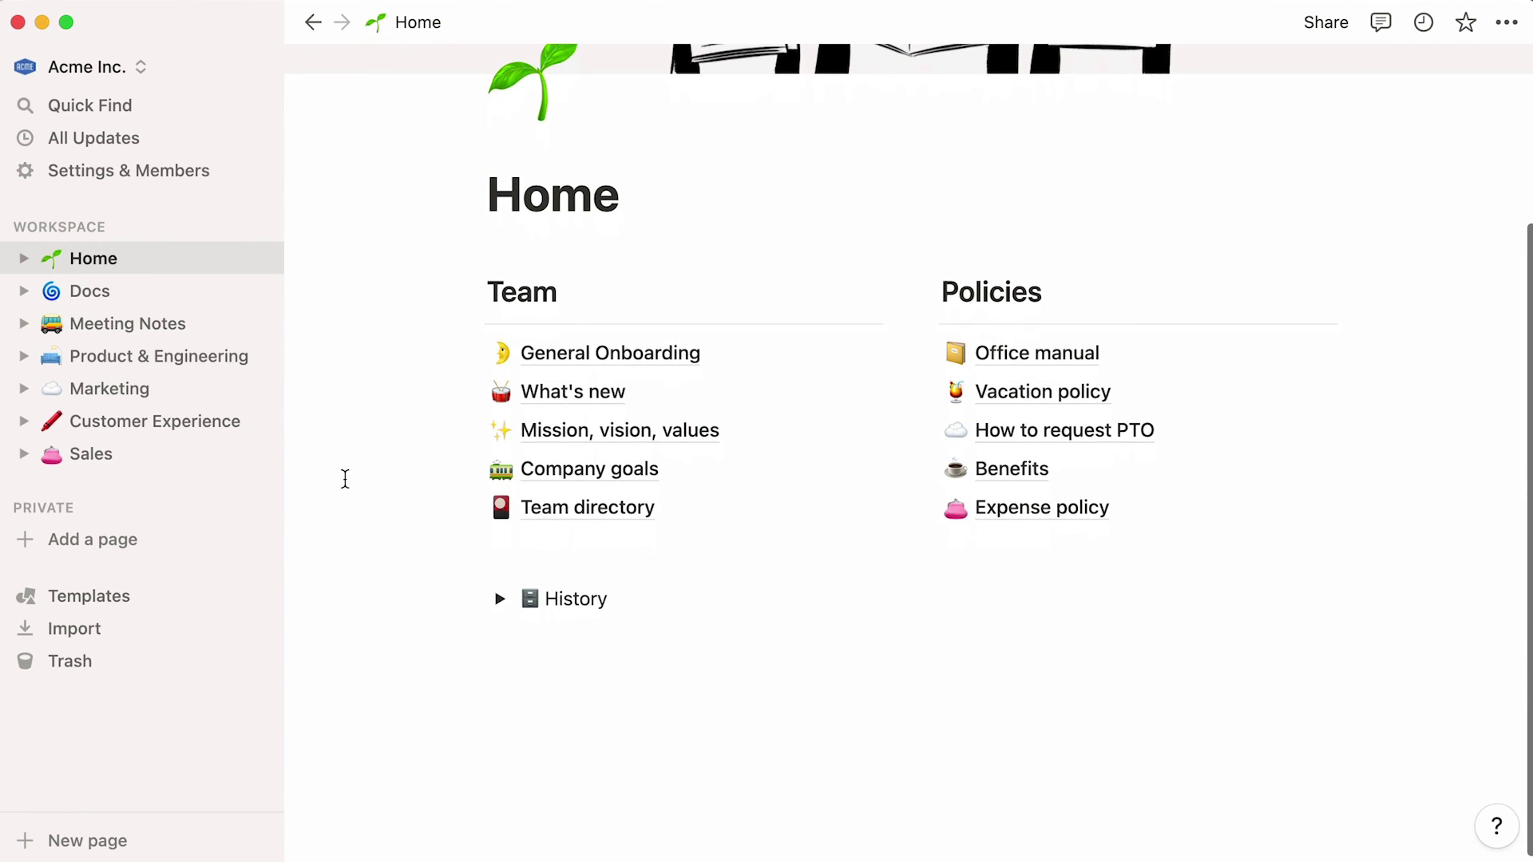
{"action": "left_click", "coordinate": [500, 603]}
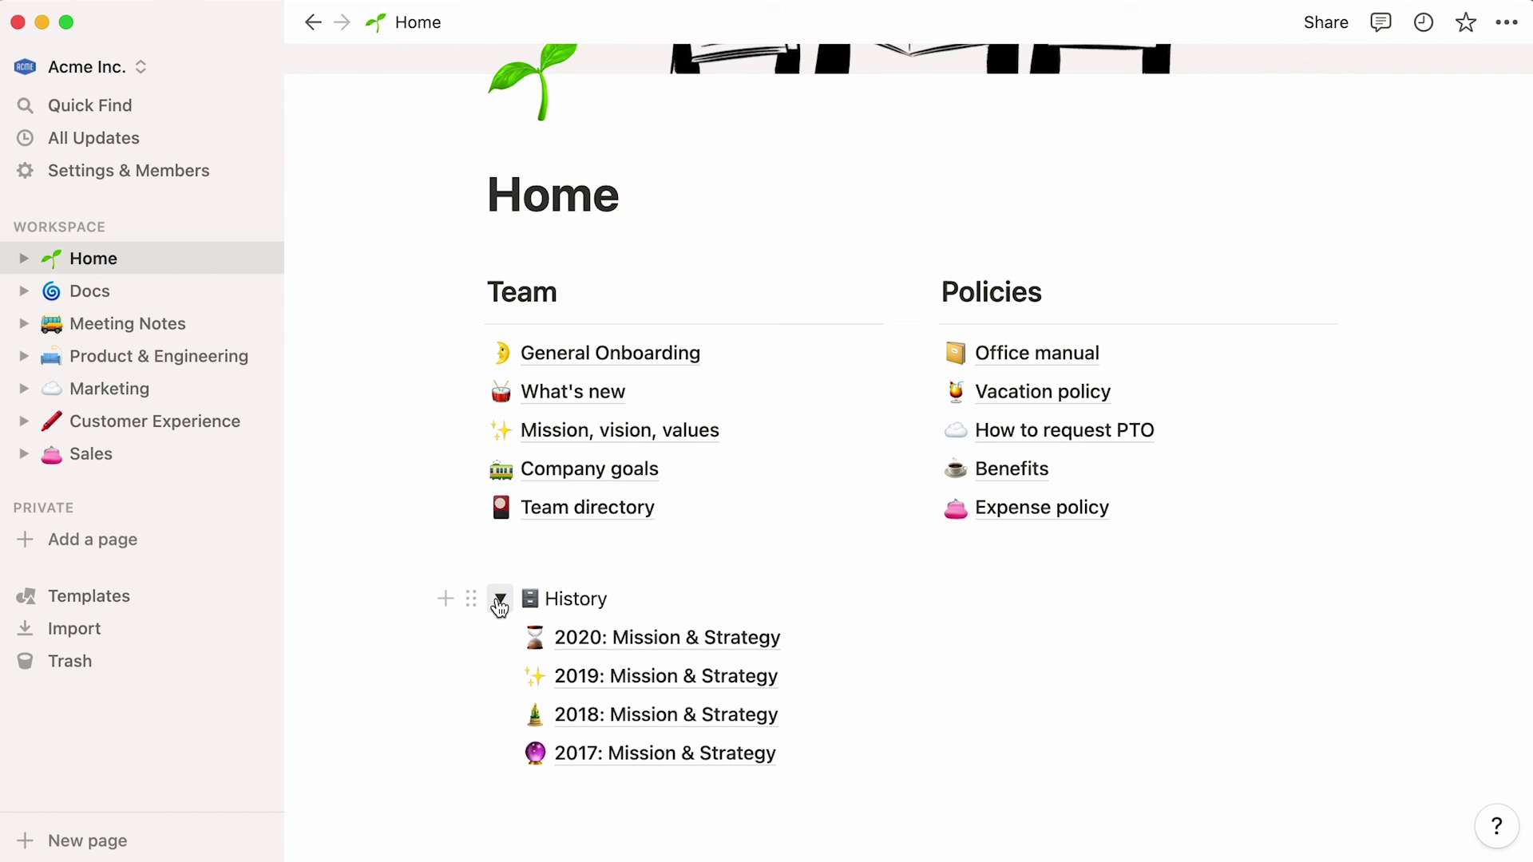
{"action": "left_click", "coordinate": [163, 110]}
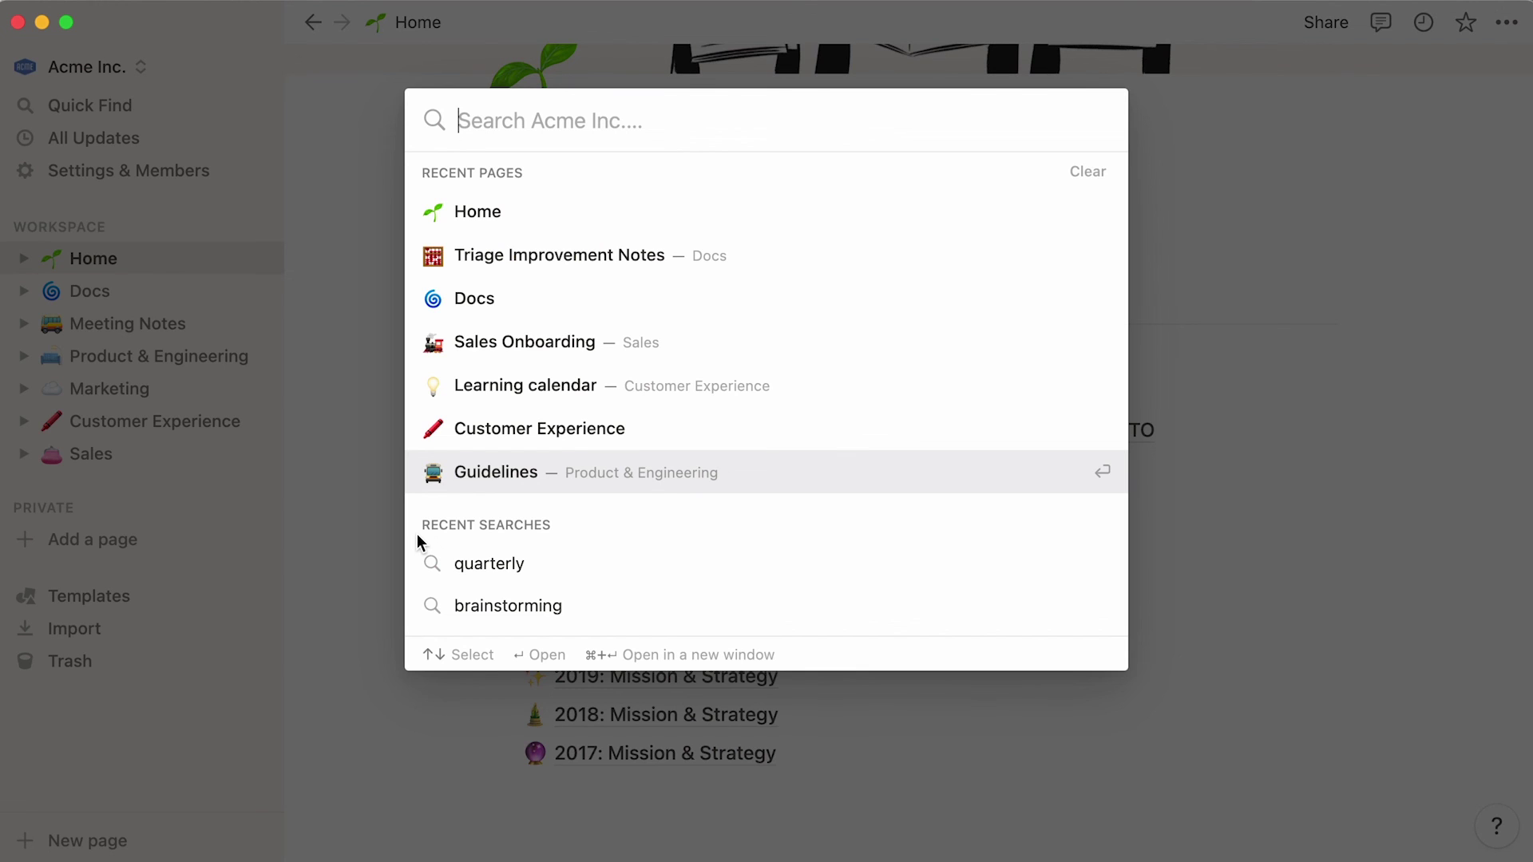
- Search 'offsite', then reach CX Onboarding through Customer Experience and star it as a favorite
{"action": "type", "text": "offsite"}
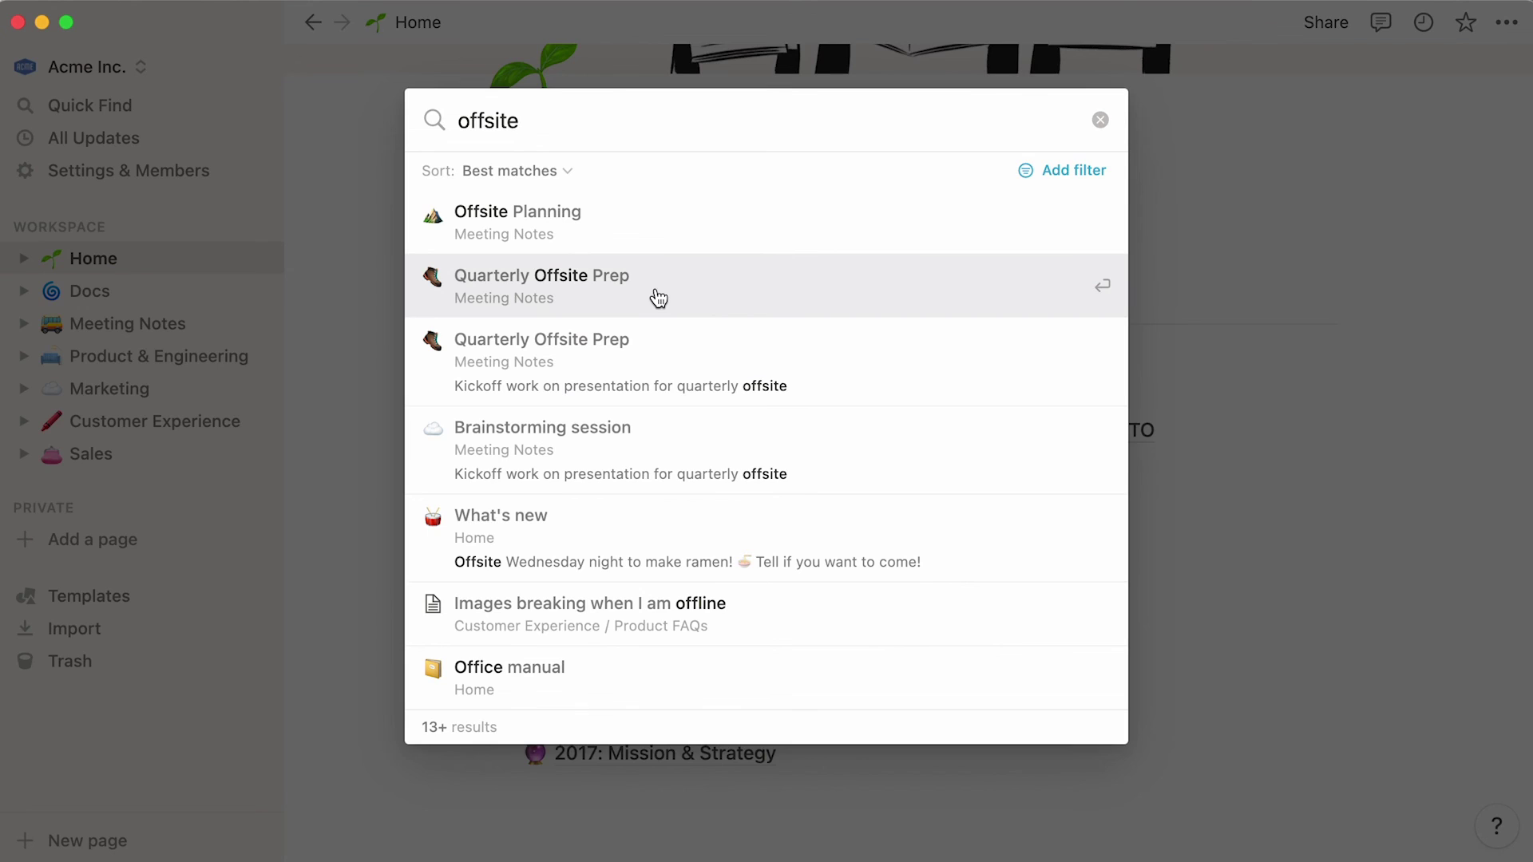
{"action": "left_click", "coordinate": [658, 297]}
{"action": "left_click", "coordinate": [164, 423]}
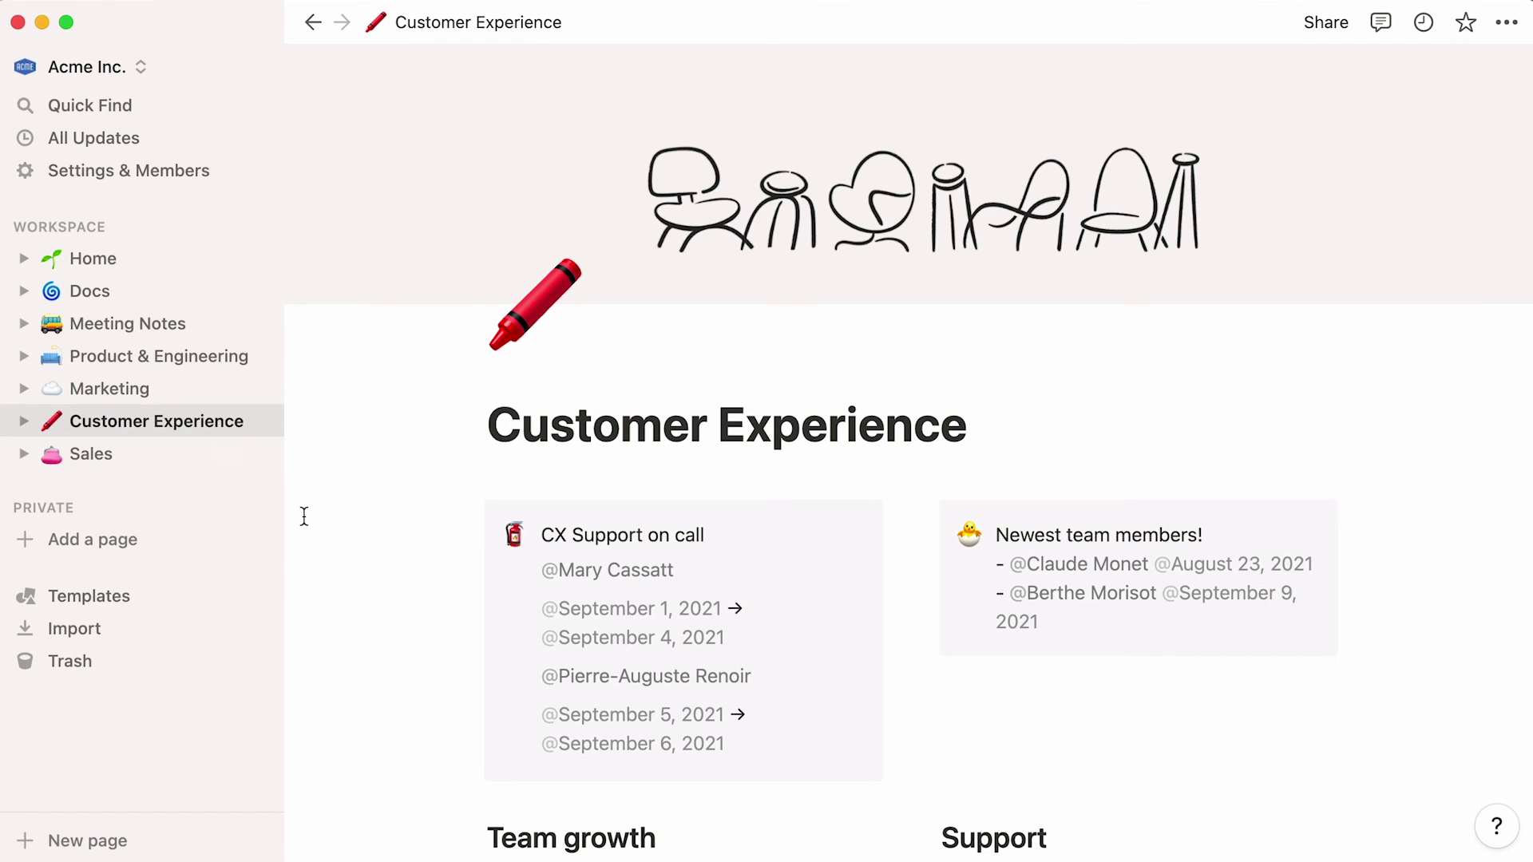
{"action": "scroll", "coordinate": [305, 517], "scroll_direction": "down", "scroll_amount": 5}
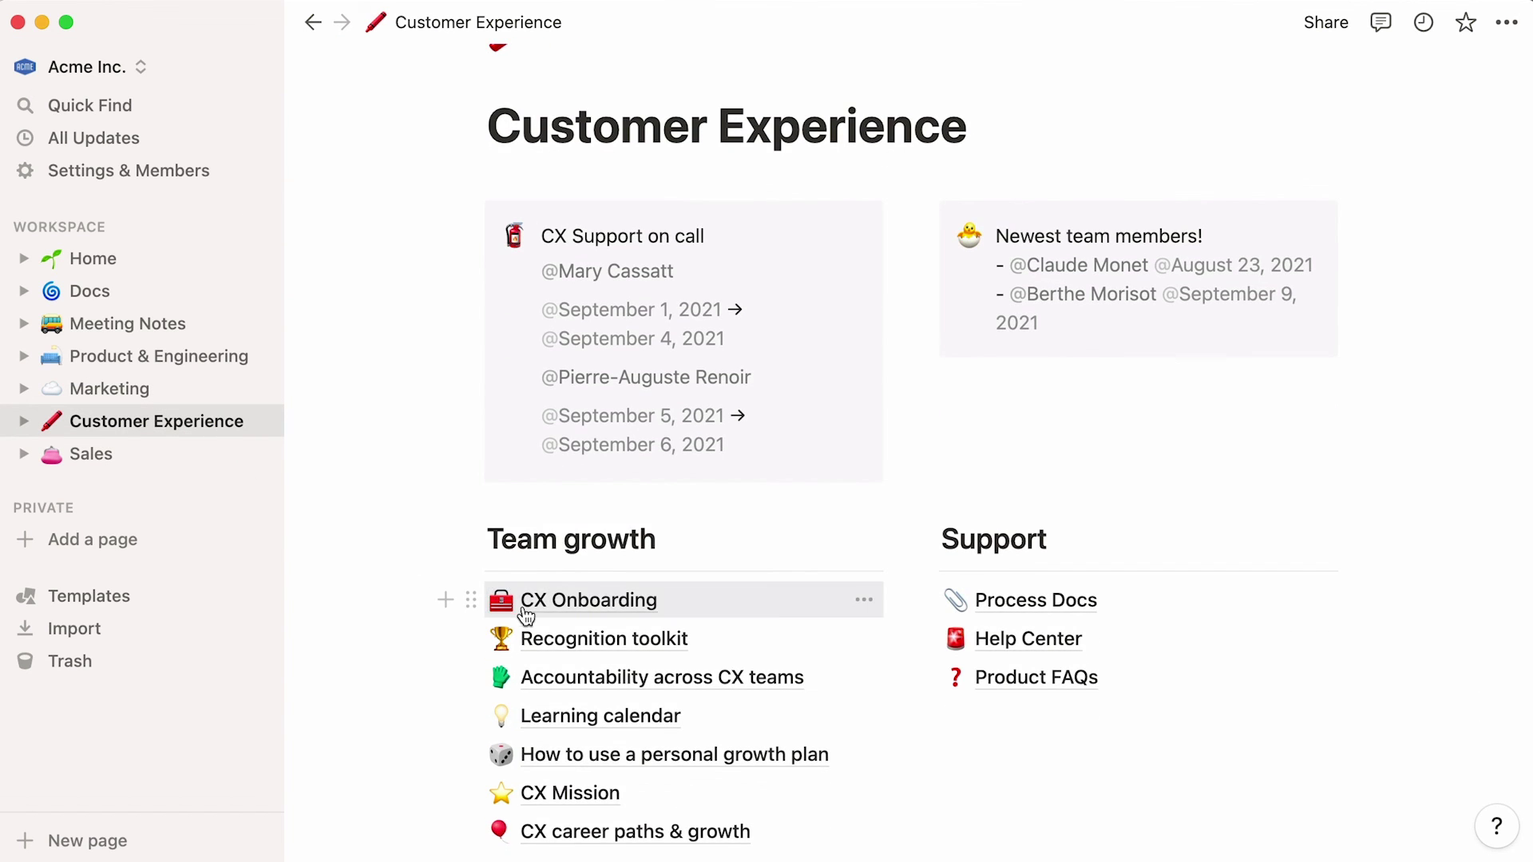
{"action": "left_click", "coordinate": [525, 614]}
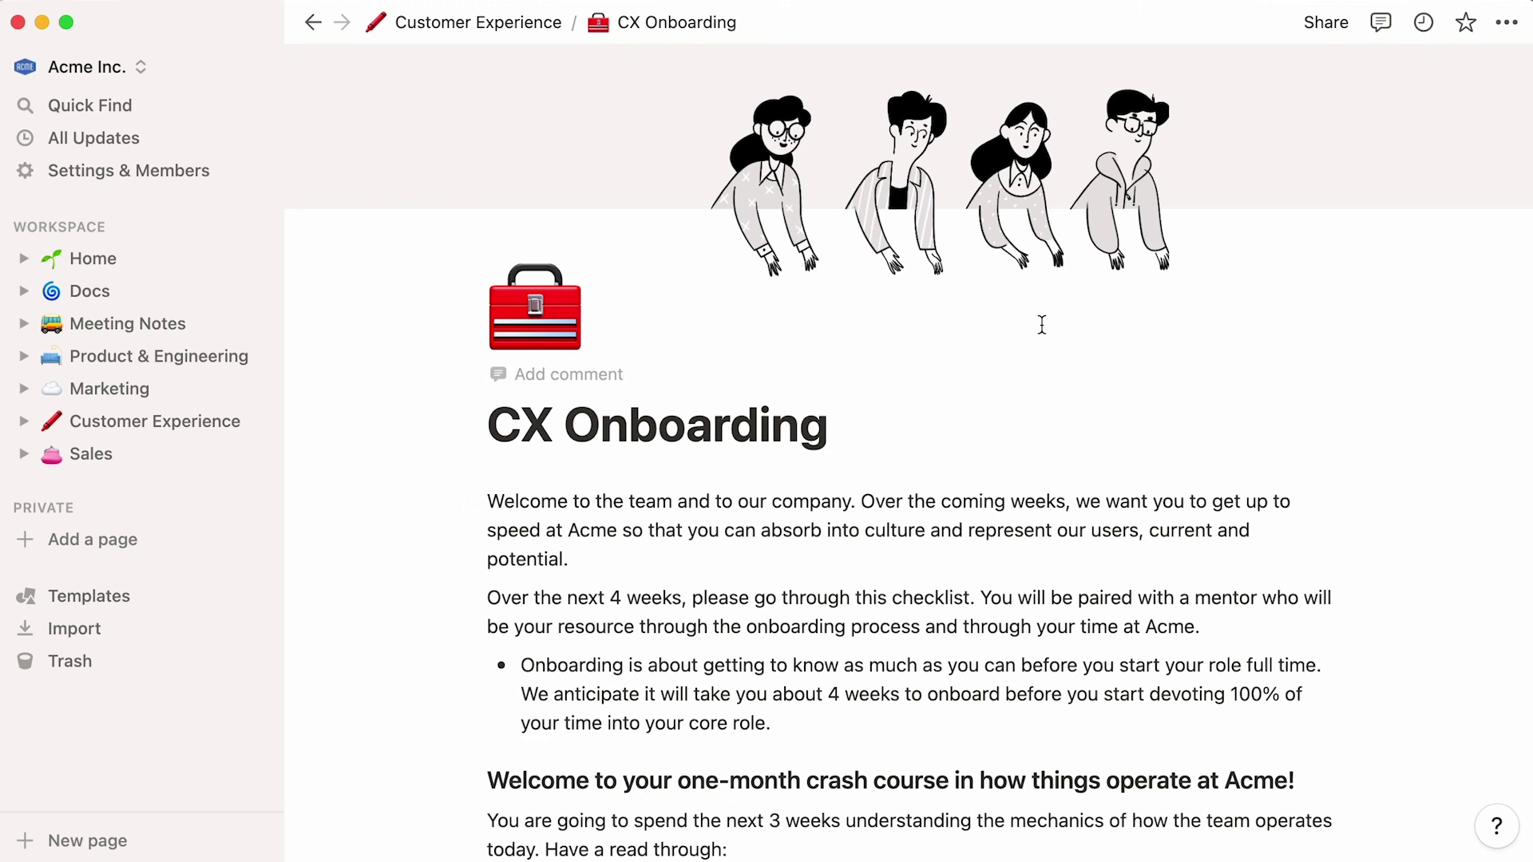
{"action": "left_click", "coordinate": [1465, 23]}
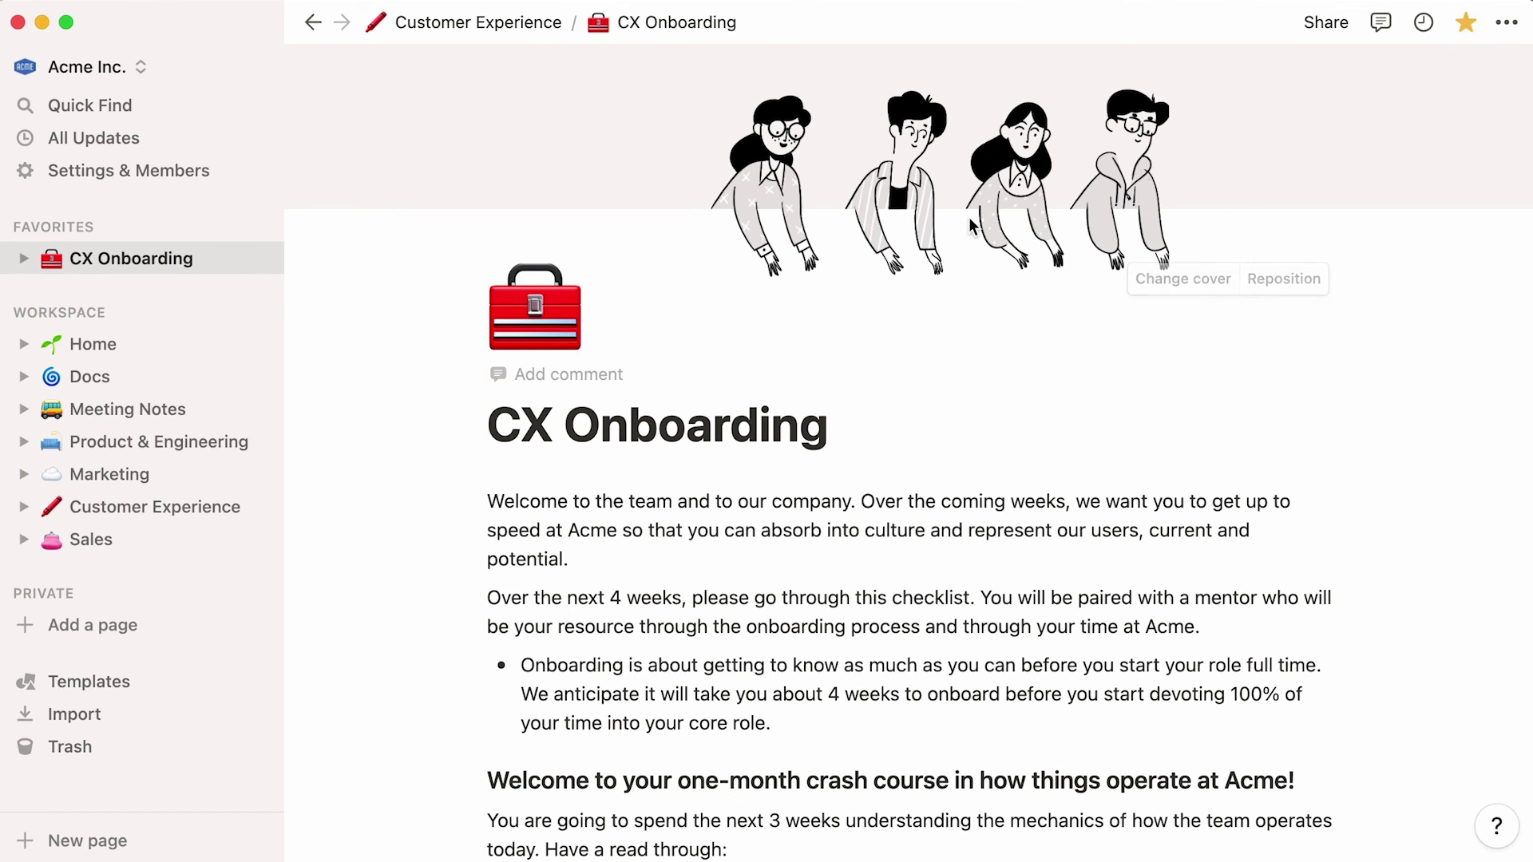
- Step through Home, Docs, Meeting Notes, Product & Engineering, Marketing, and Customer Experience
{"action": "left_click", "coordinate": [200, 353]}
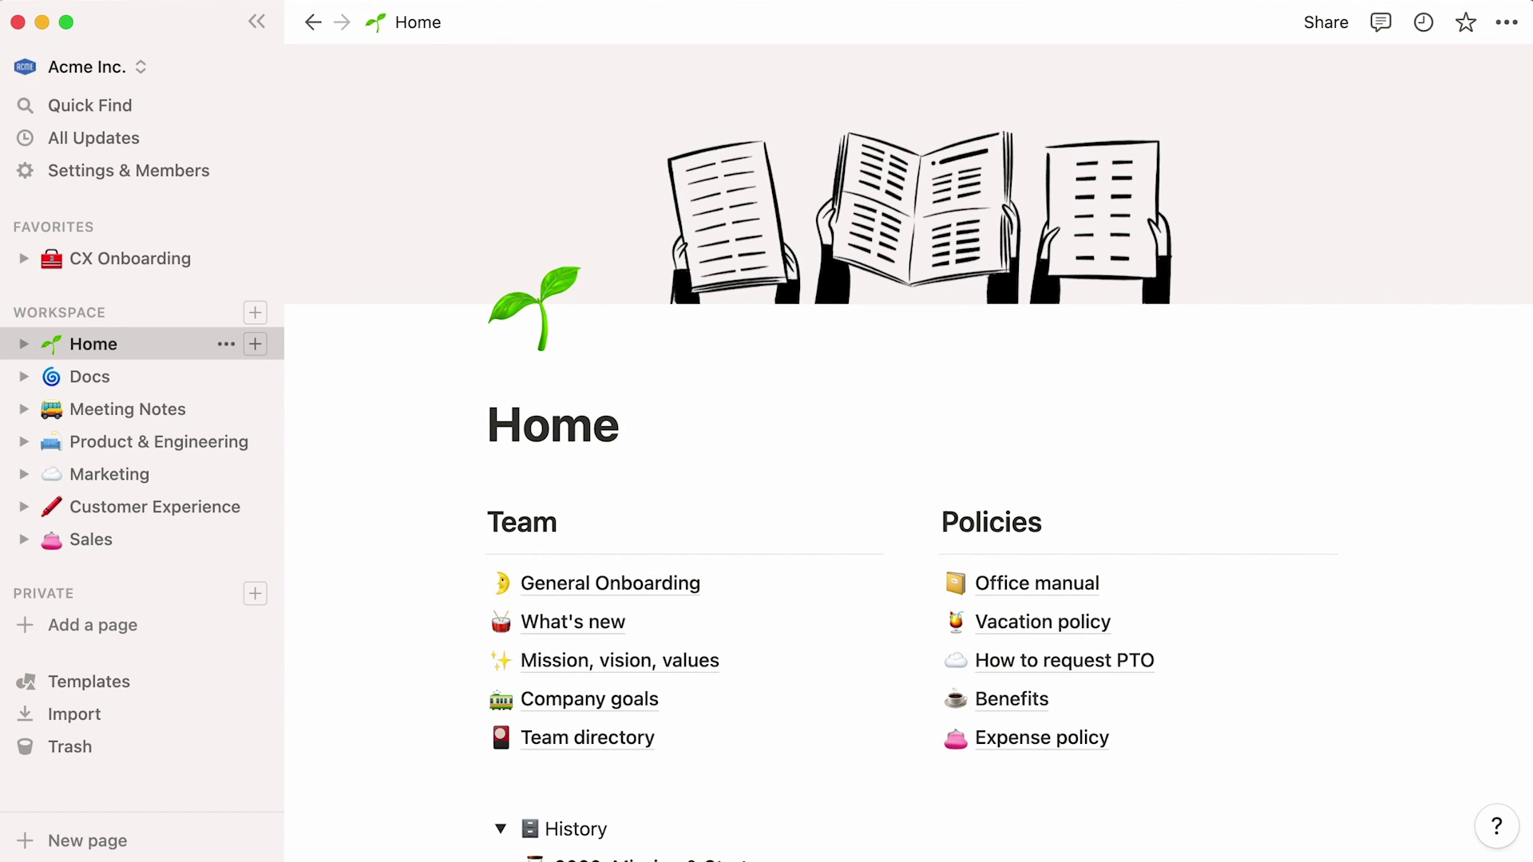
{"action": "left_click", "coordinate": [90, 376]}
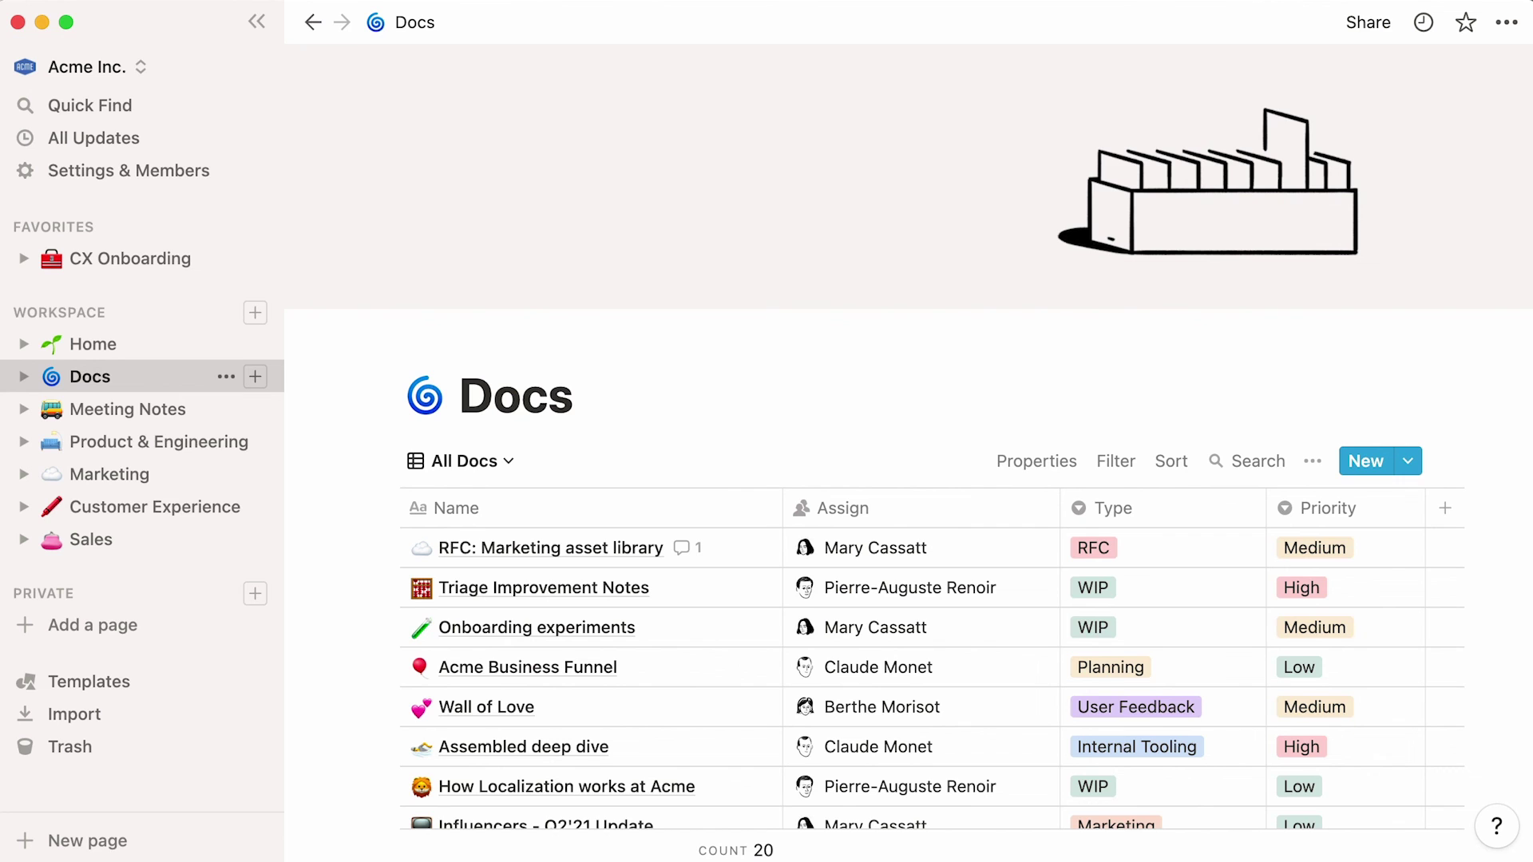
{"action": "left_click", "coordinate": [128, 408]}
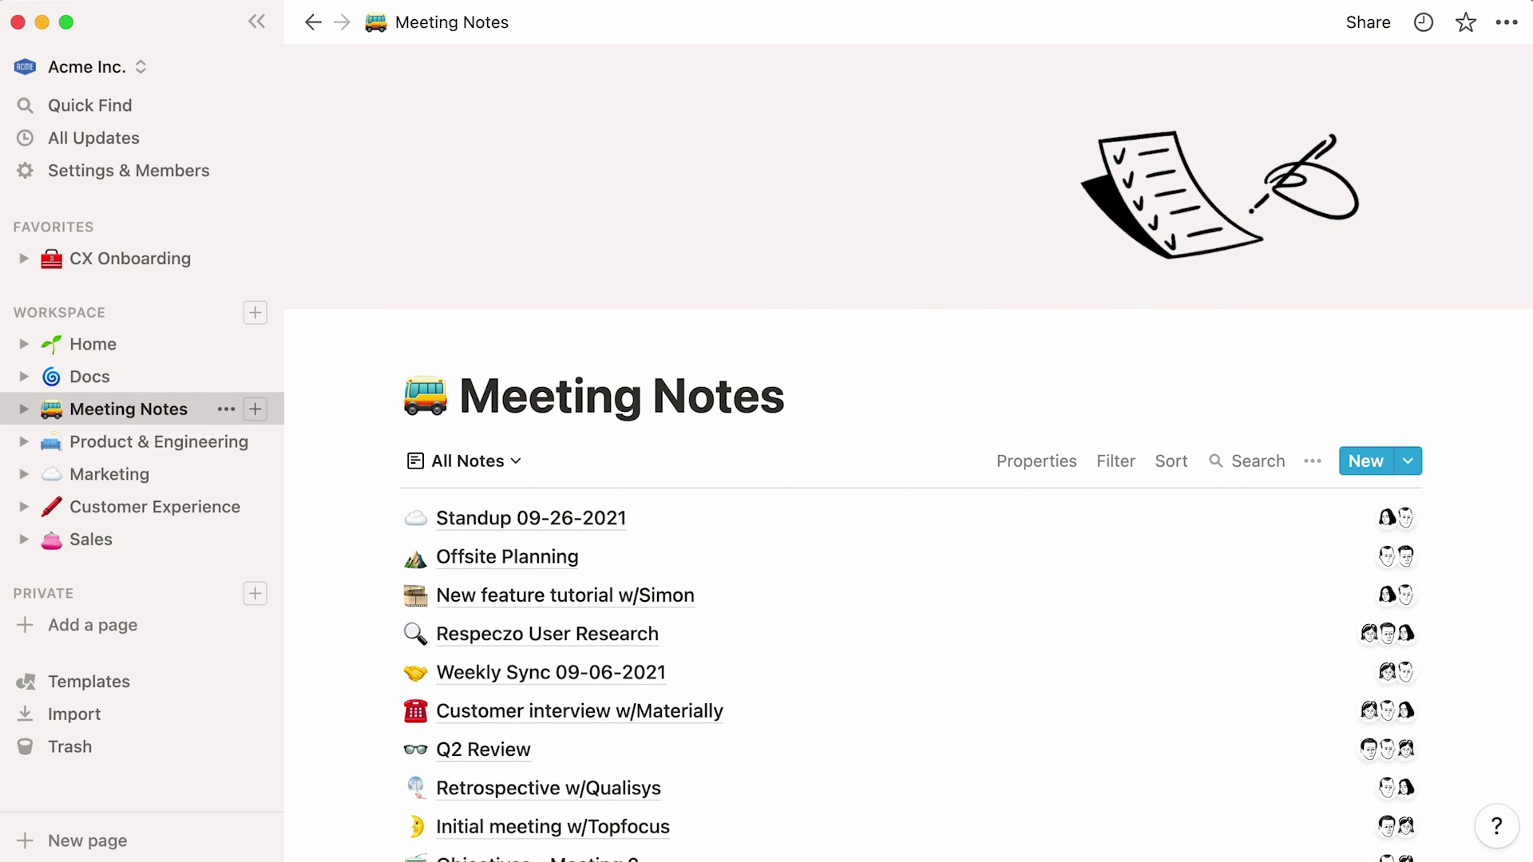
{"action": "left_click", "coordinate": [159, 441]}
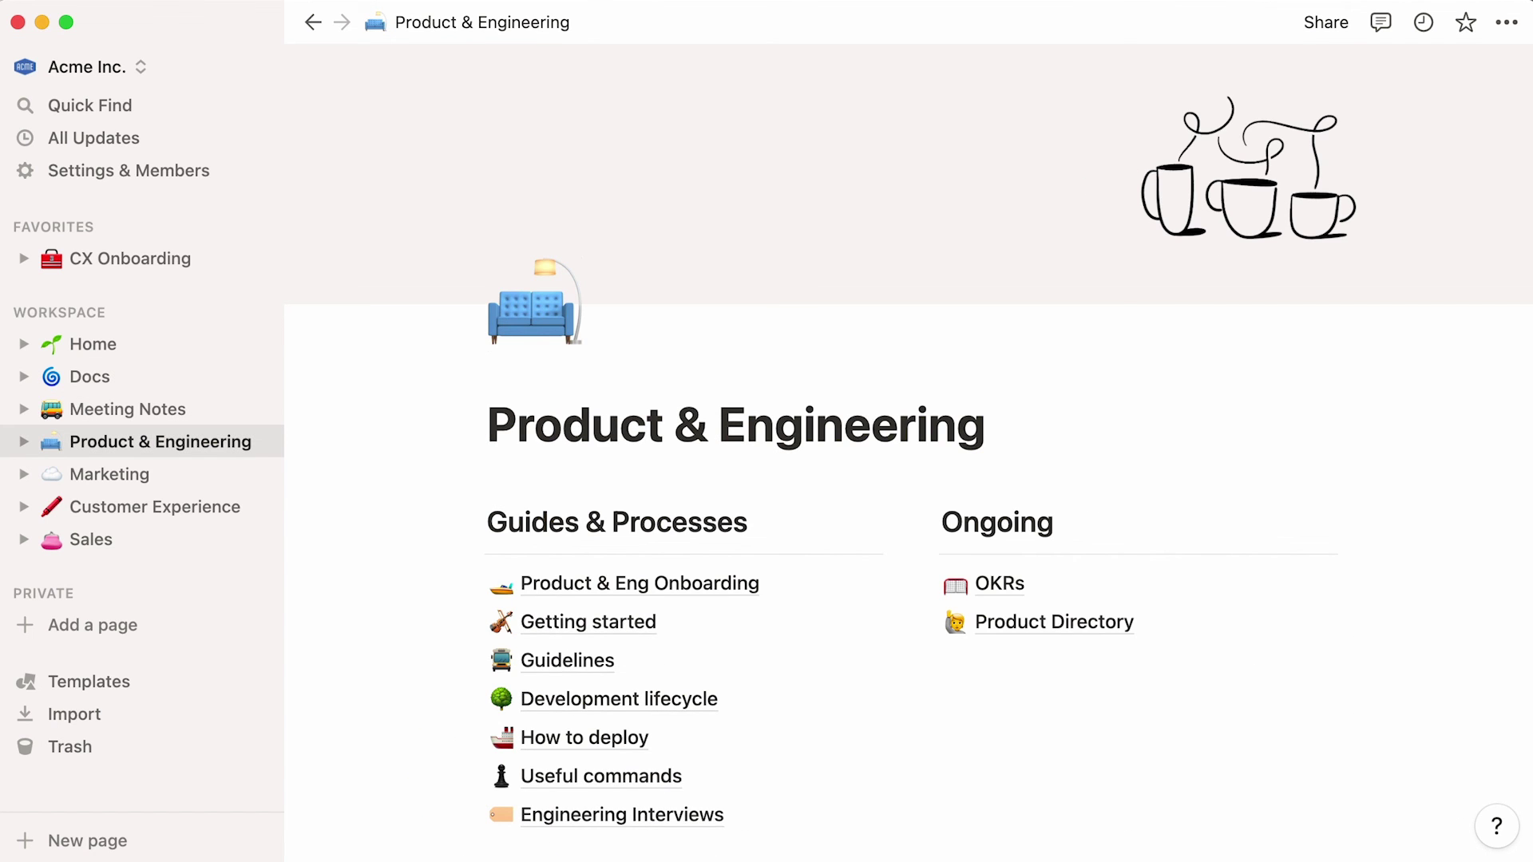
{"action": "left_click", "coordinate": [110, 475]}
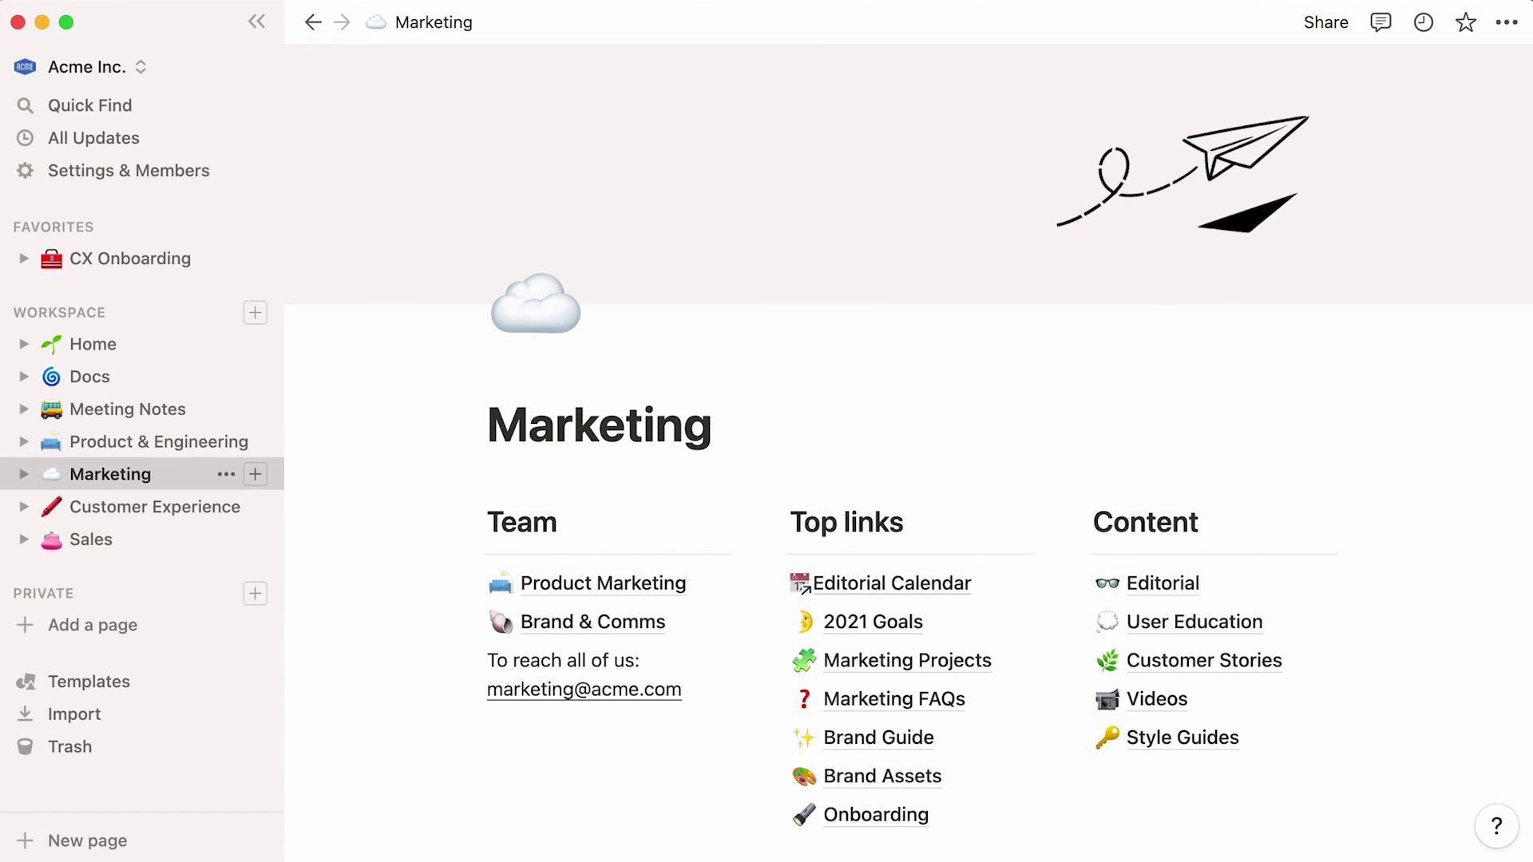
{"action": "left_click", "coordinate": [156, 507]}
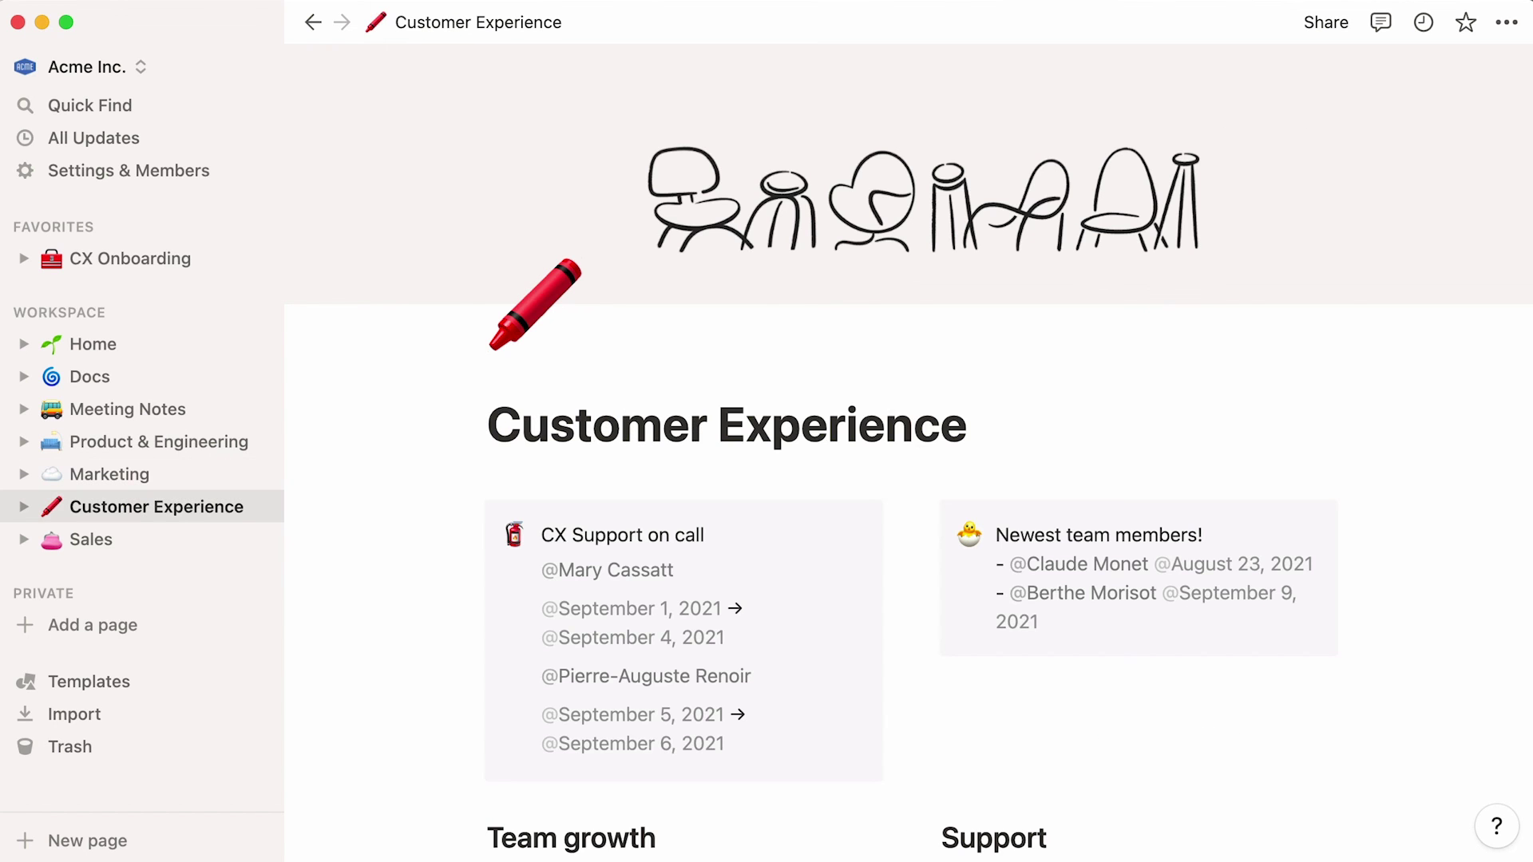